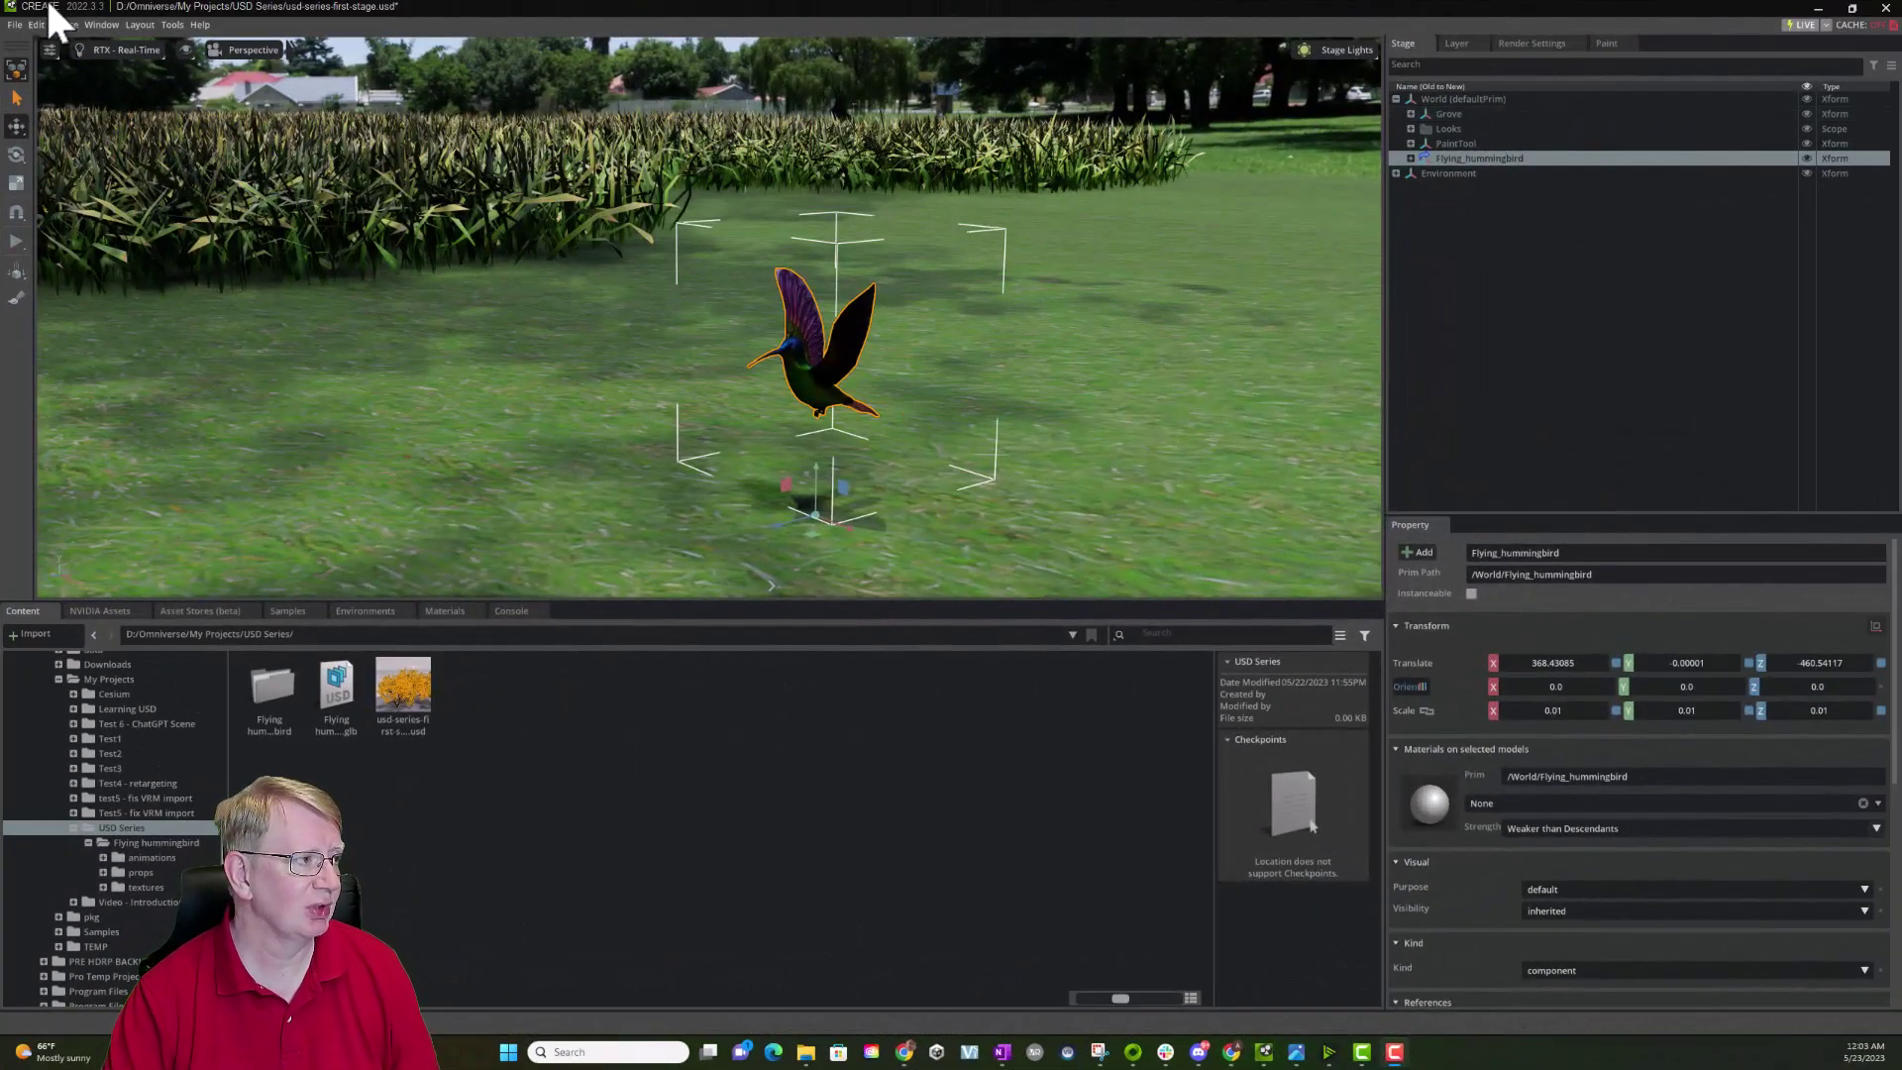
Step: Start a new stage, discarding the unsaved changes to the current one
click(14, 25)
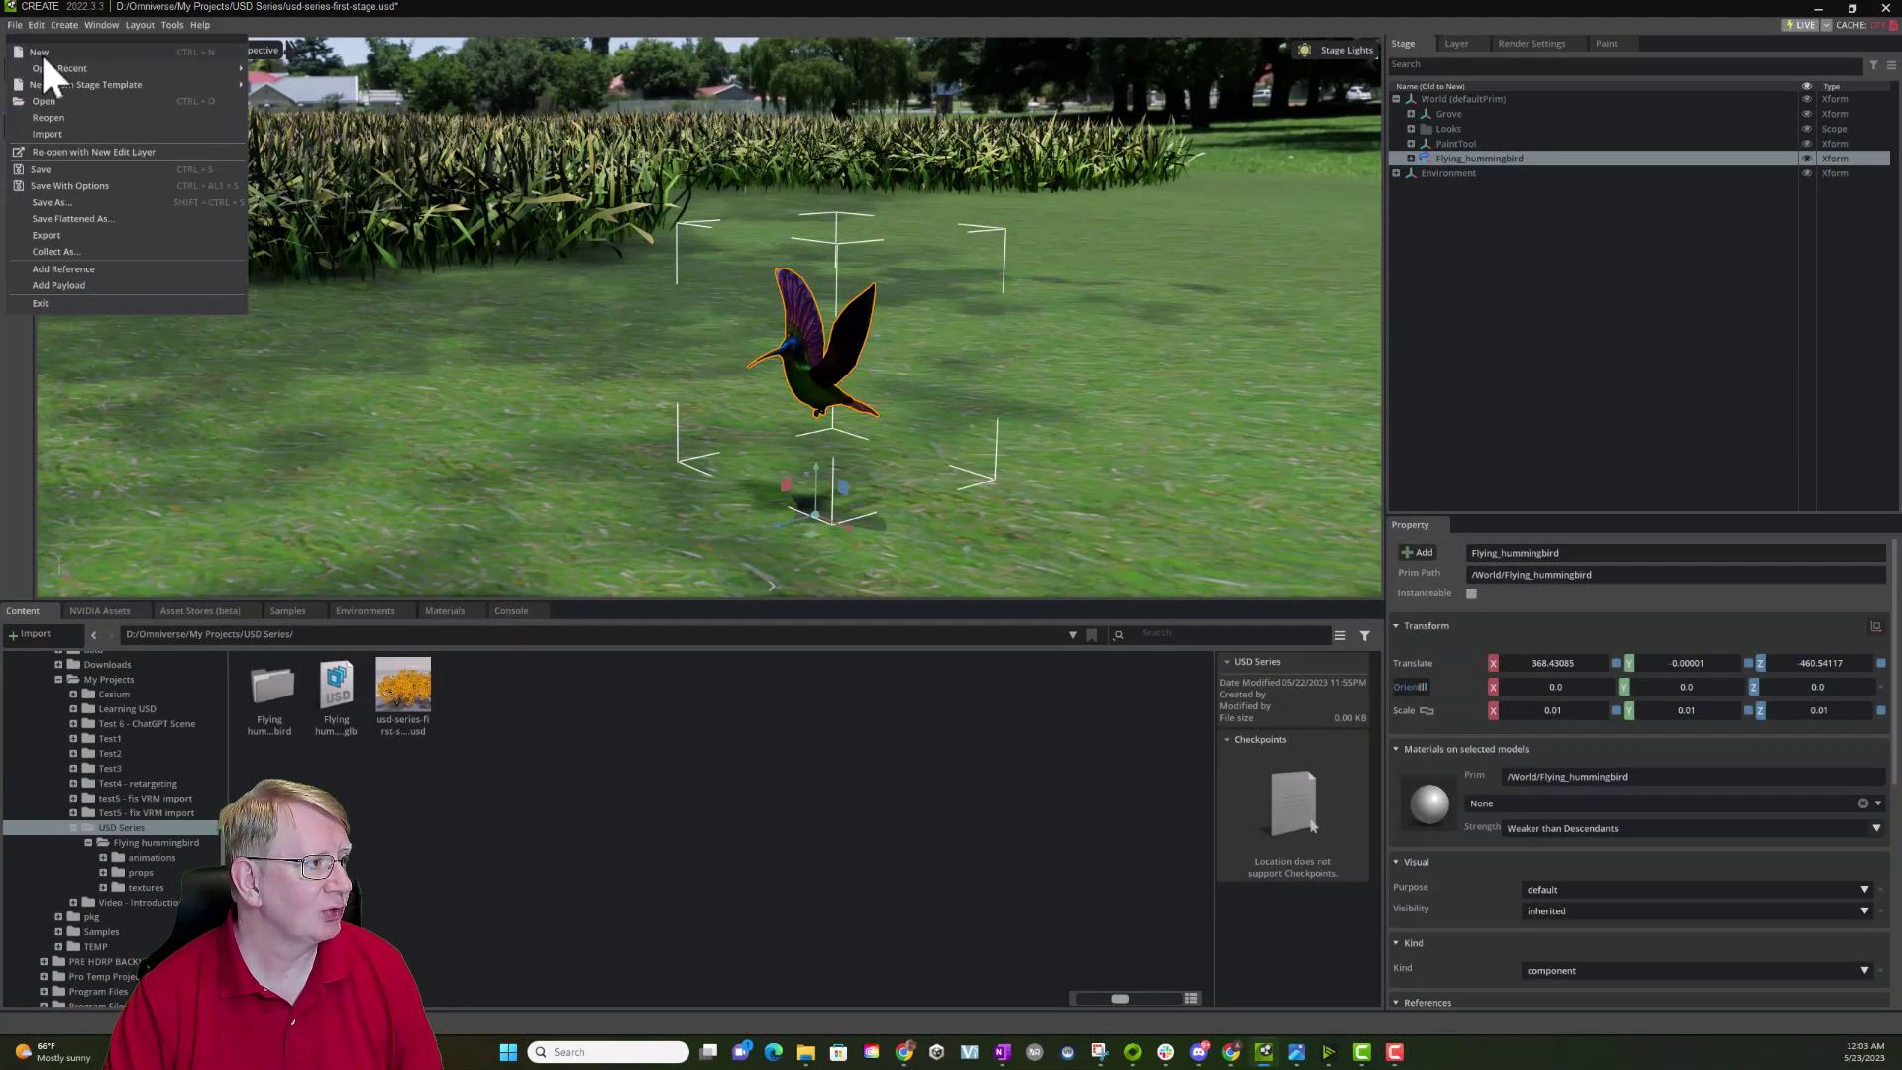
click(42, 55)
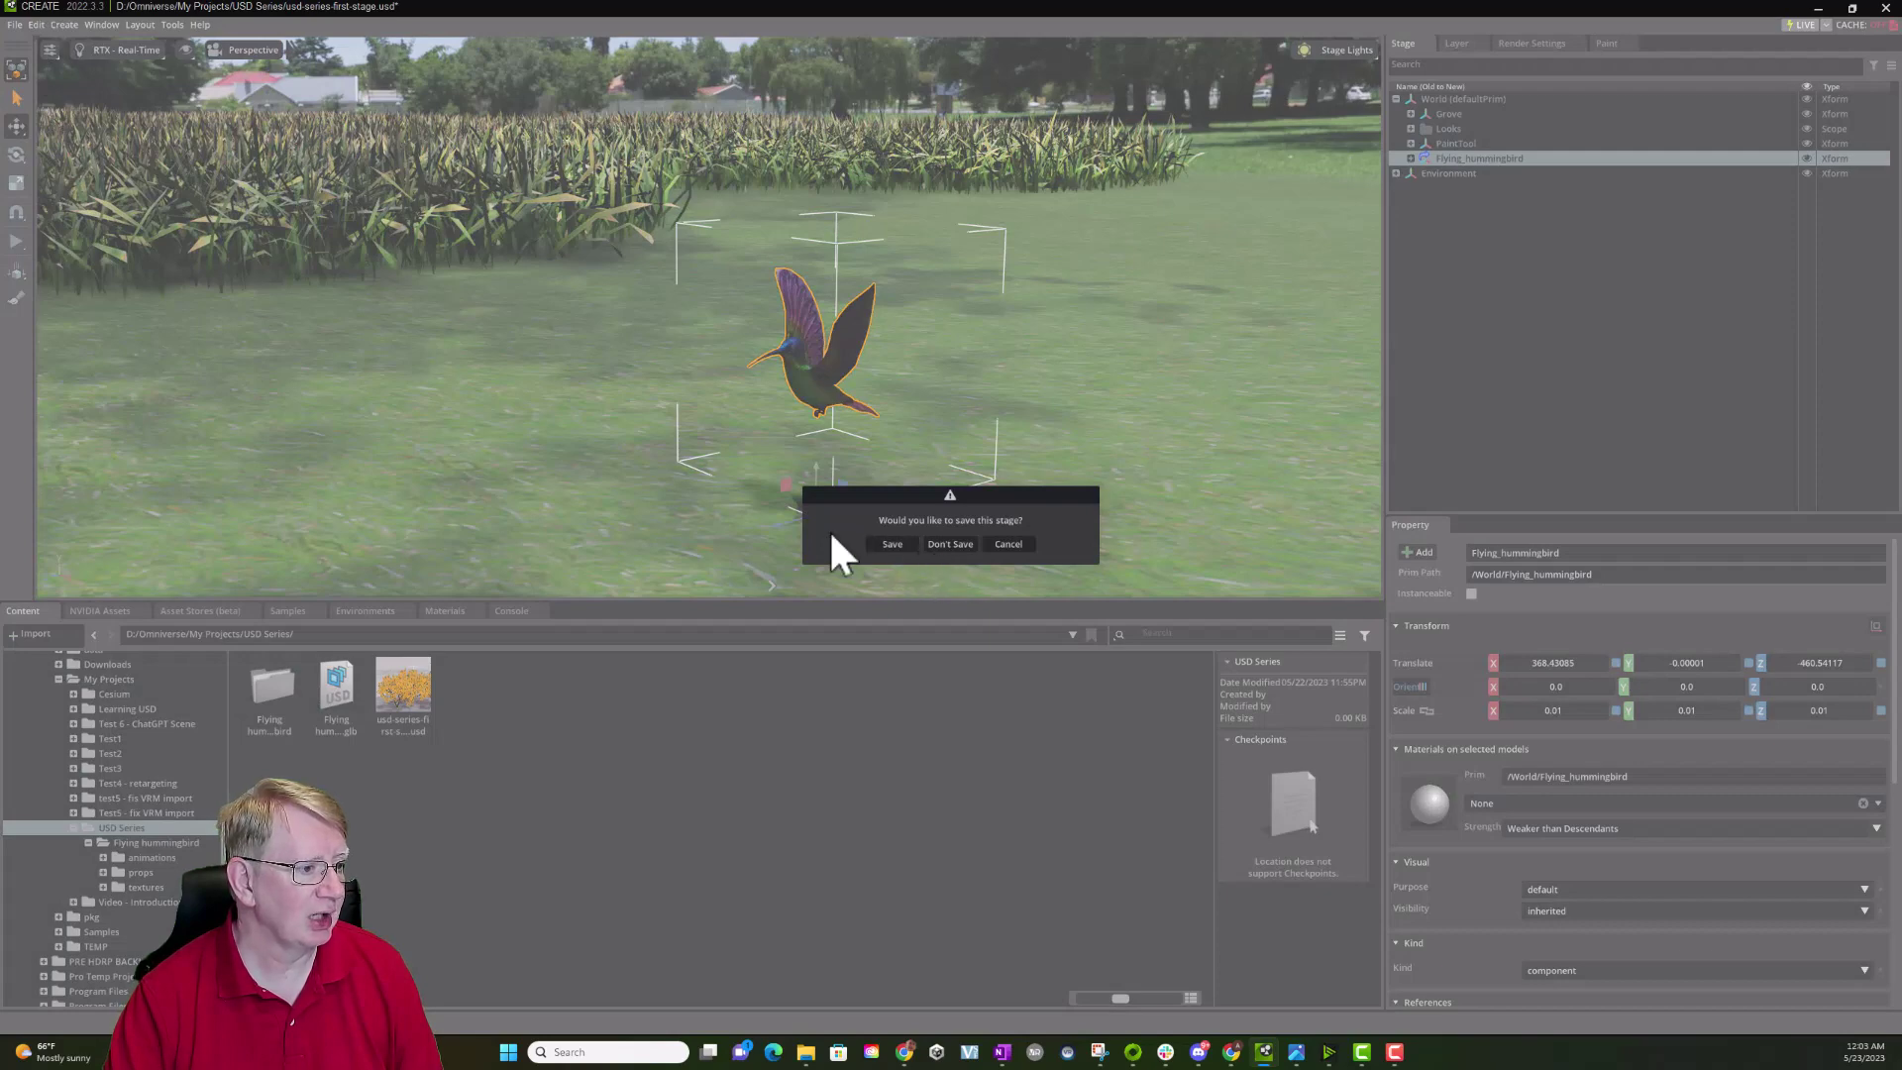
click(959, 545)
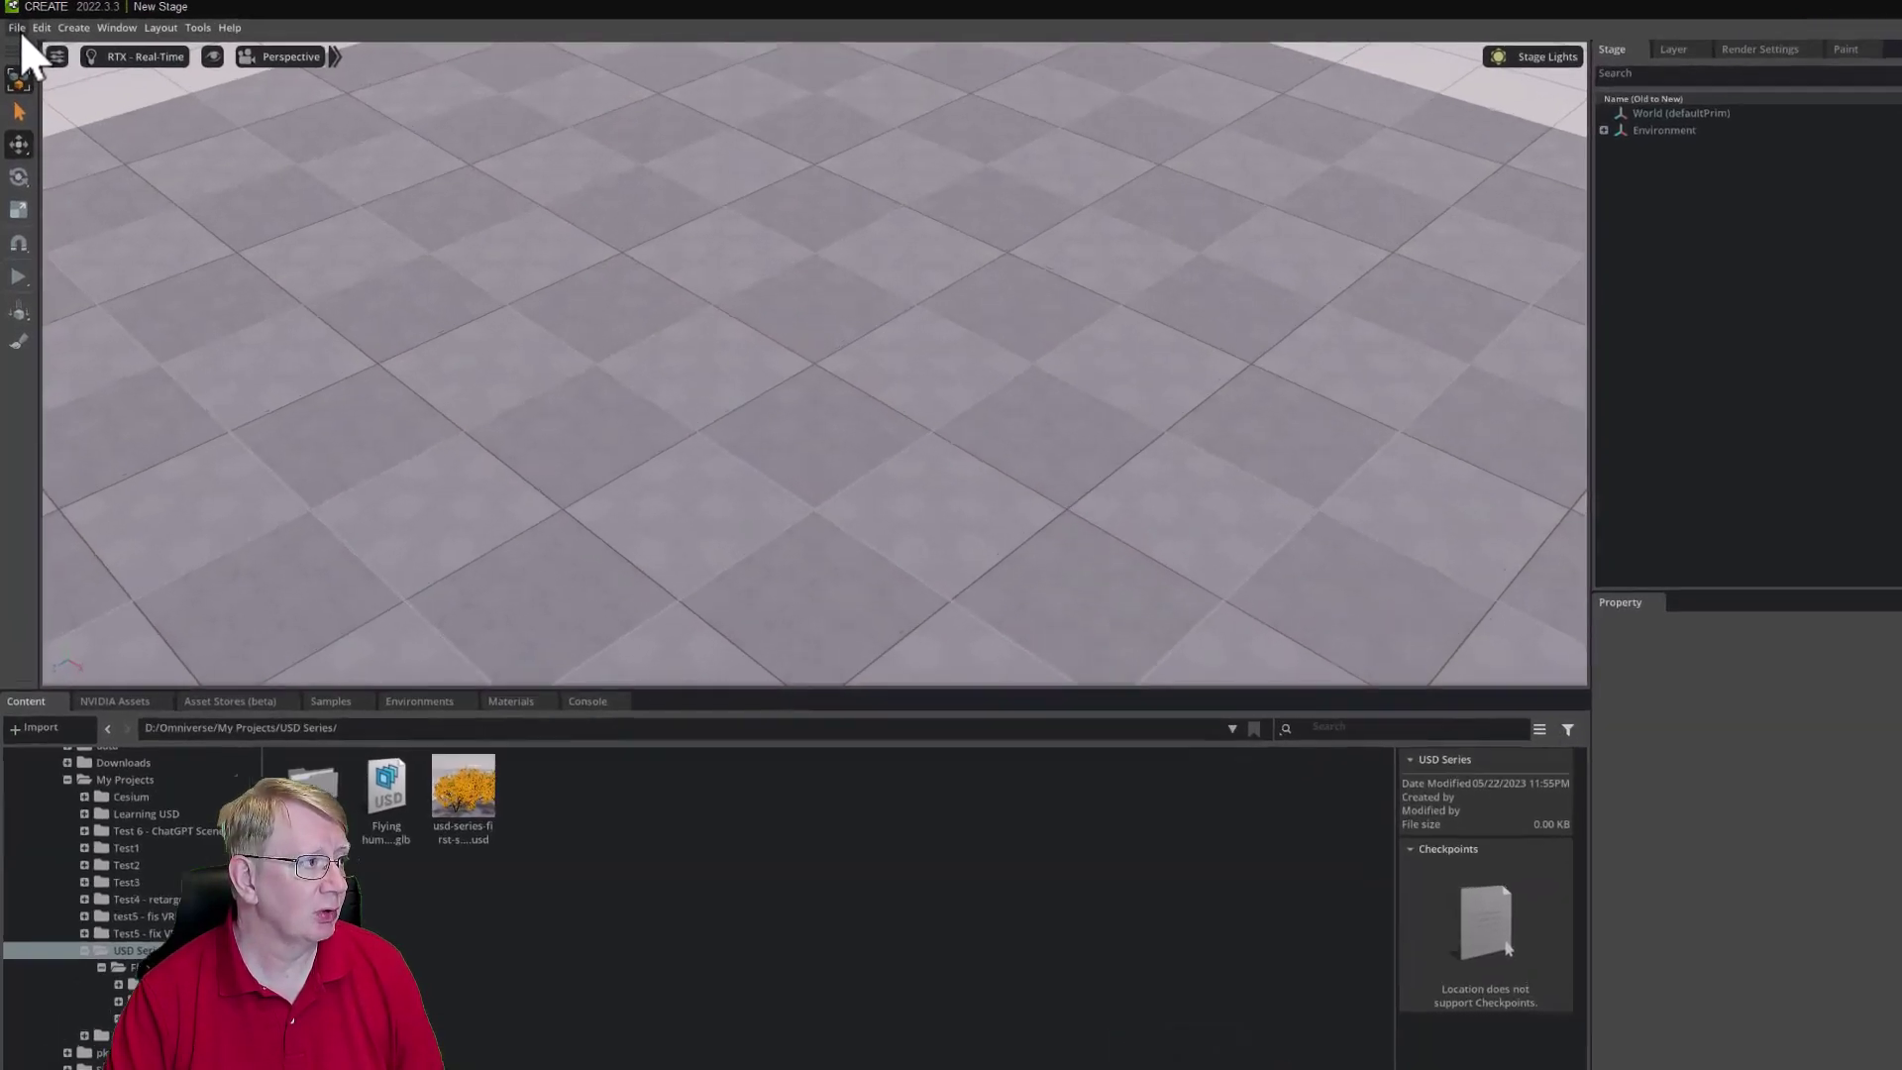
Step: Save the new stage as bird-and-flowers in USD format in the USD Series folder
click(15, 25)
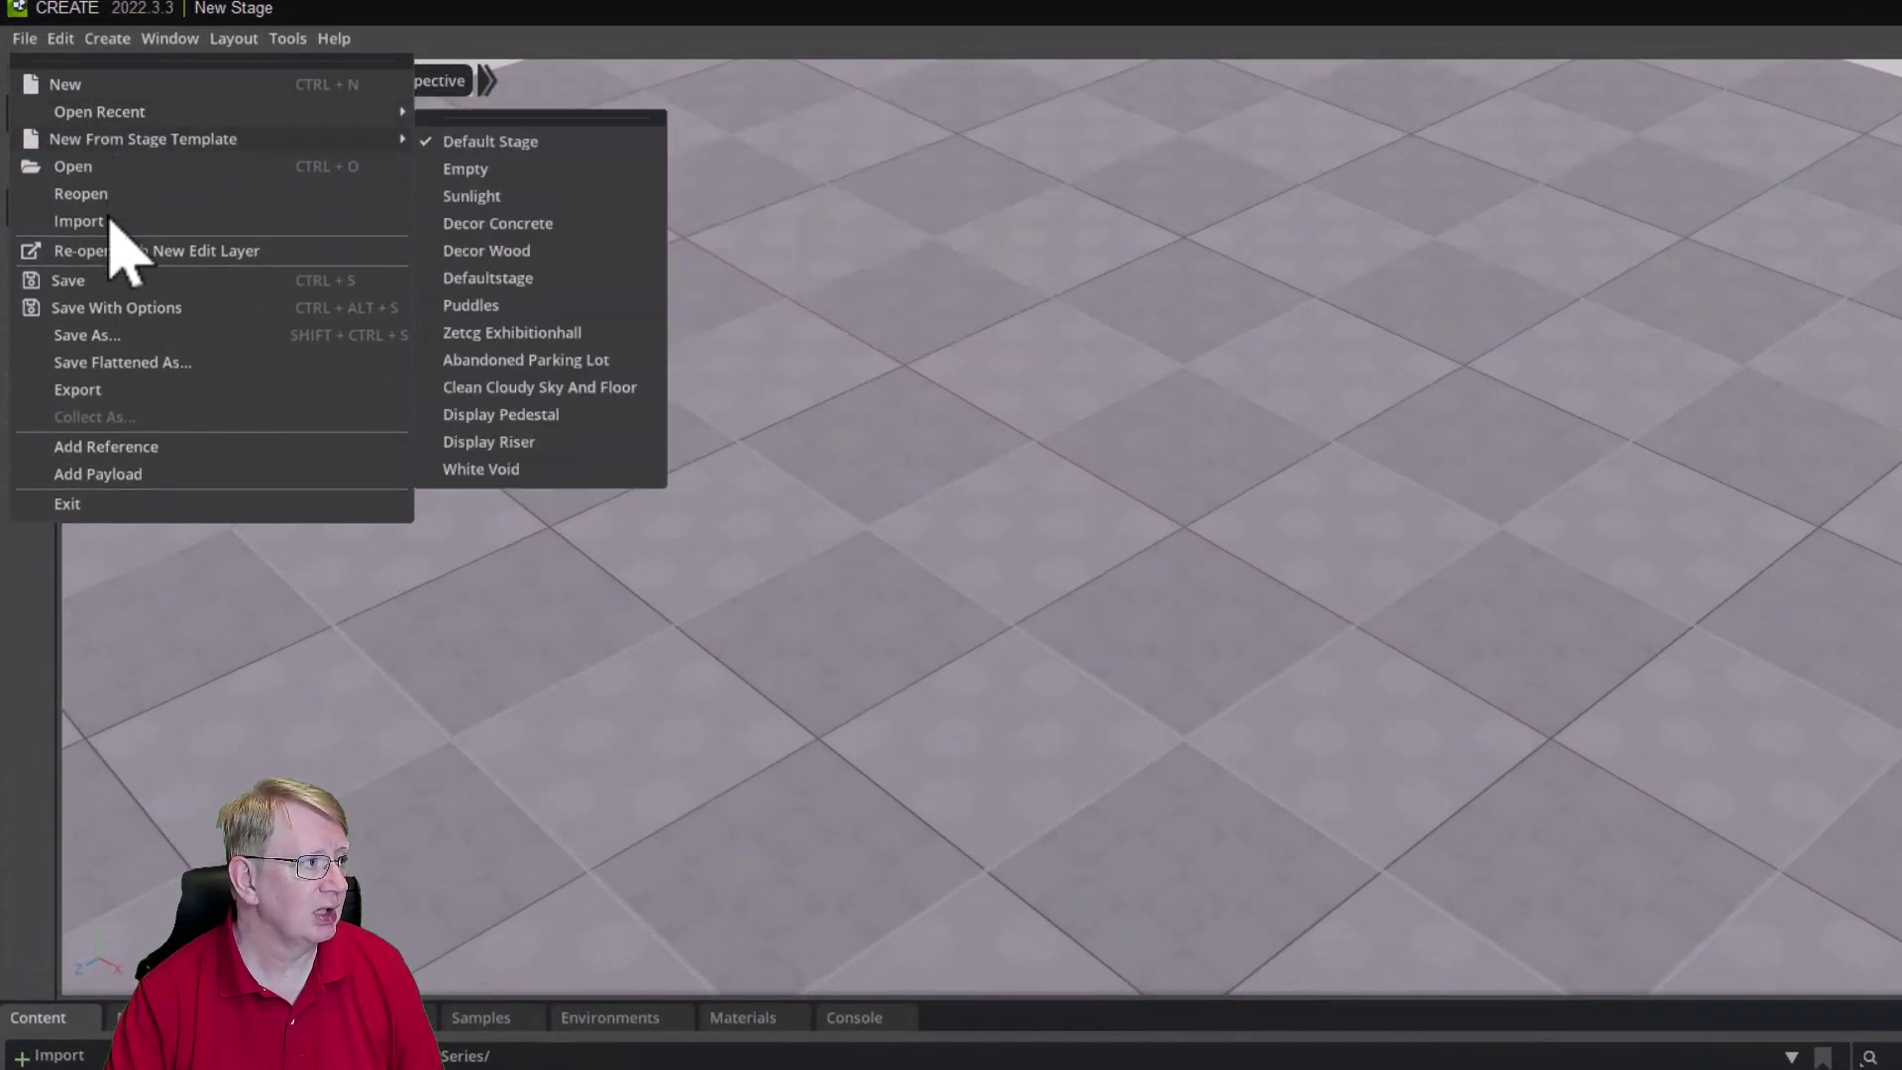
click(119, 336)
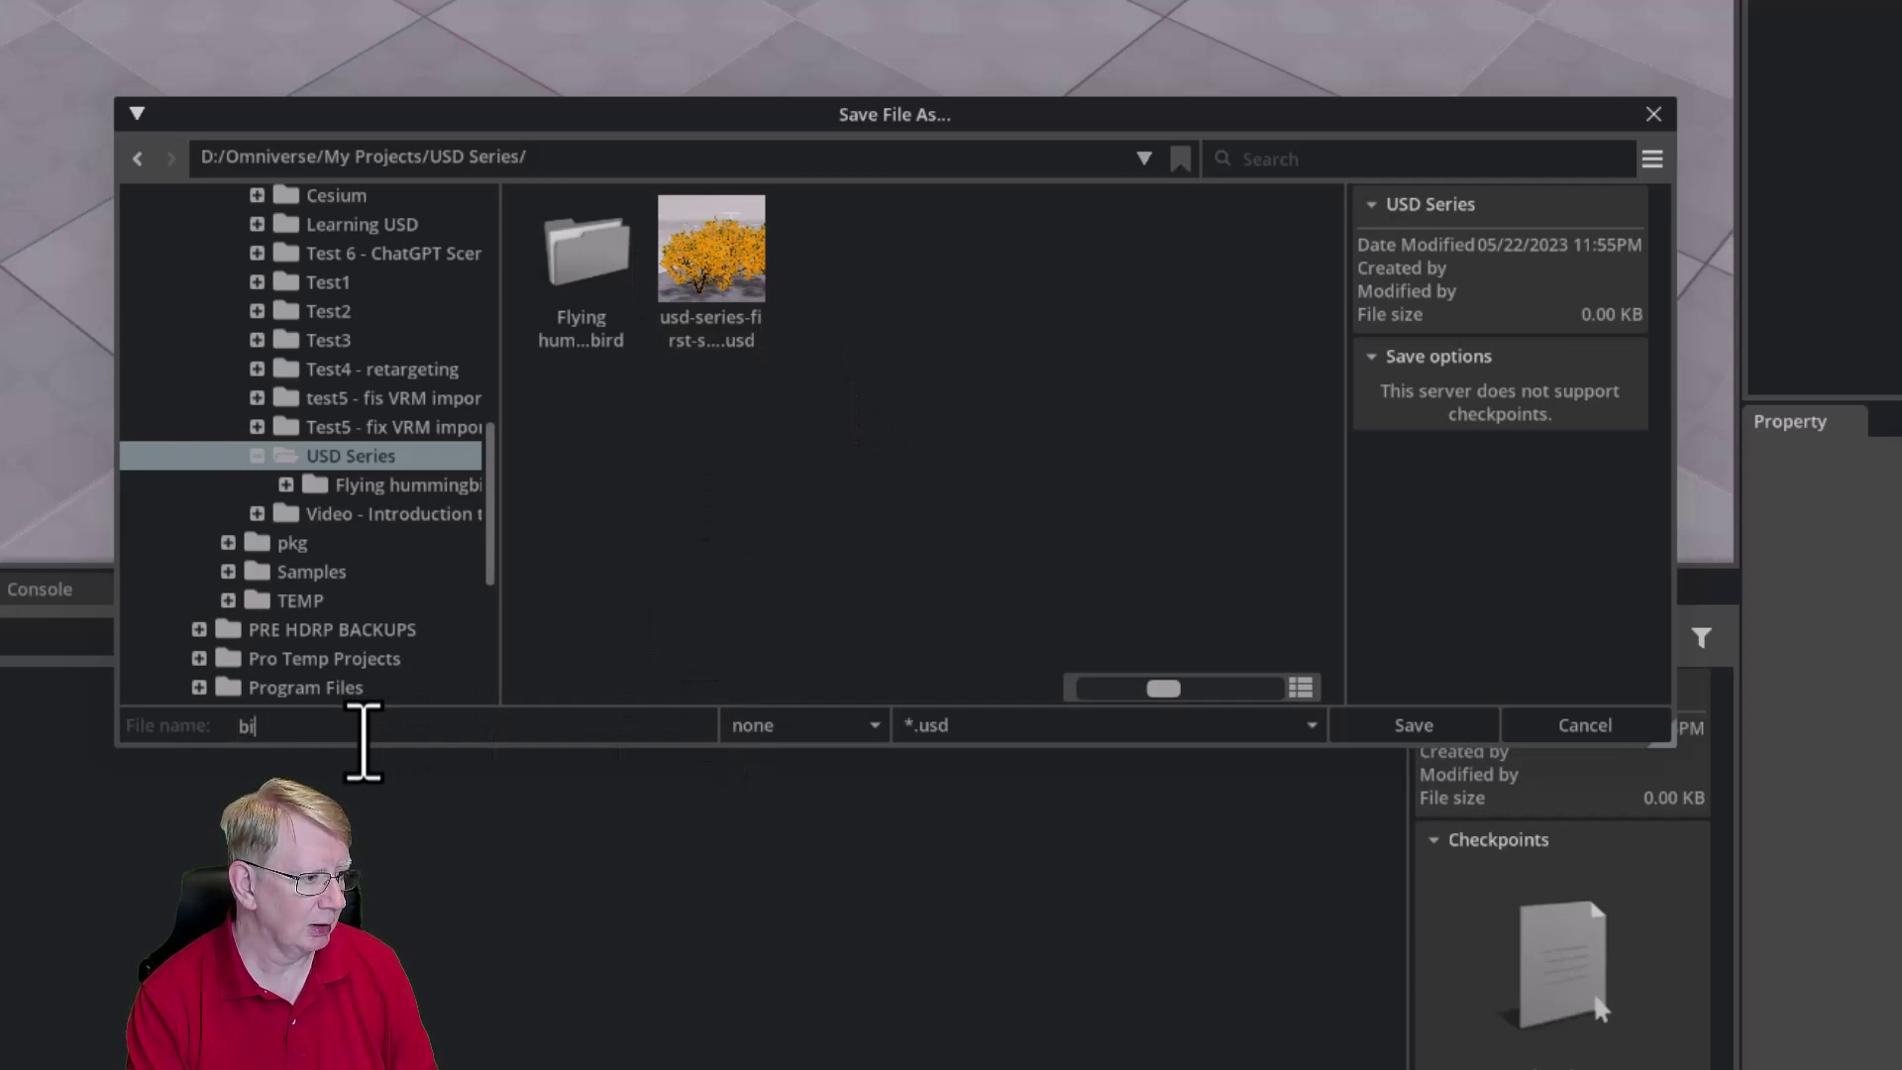
text(bitf)
key(BackSpace)
key(BackSpace)
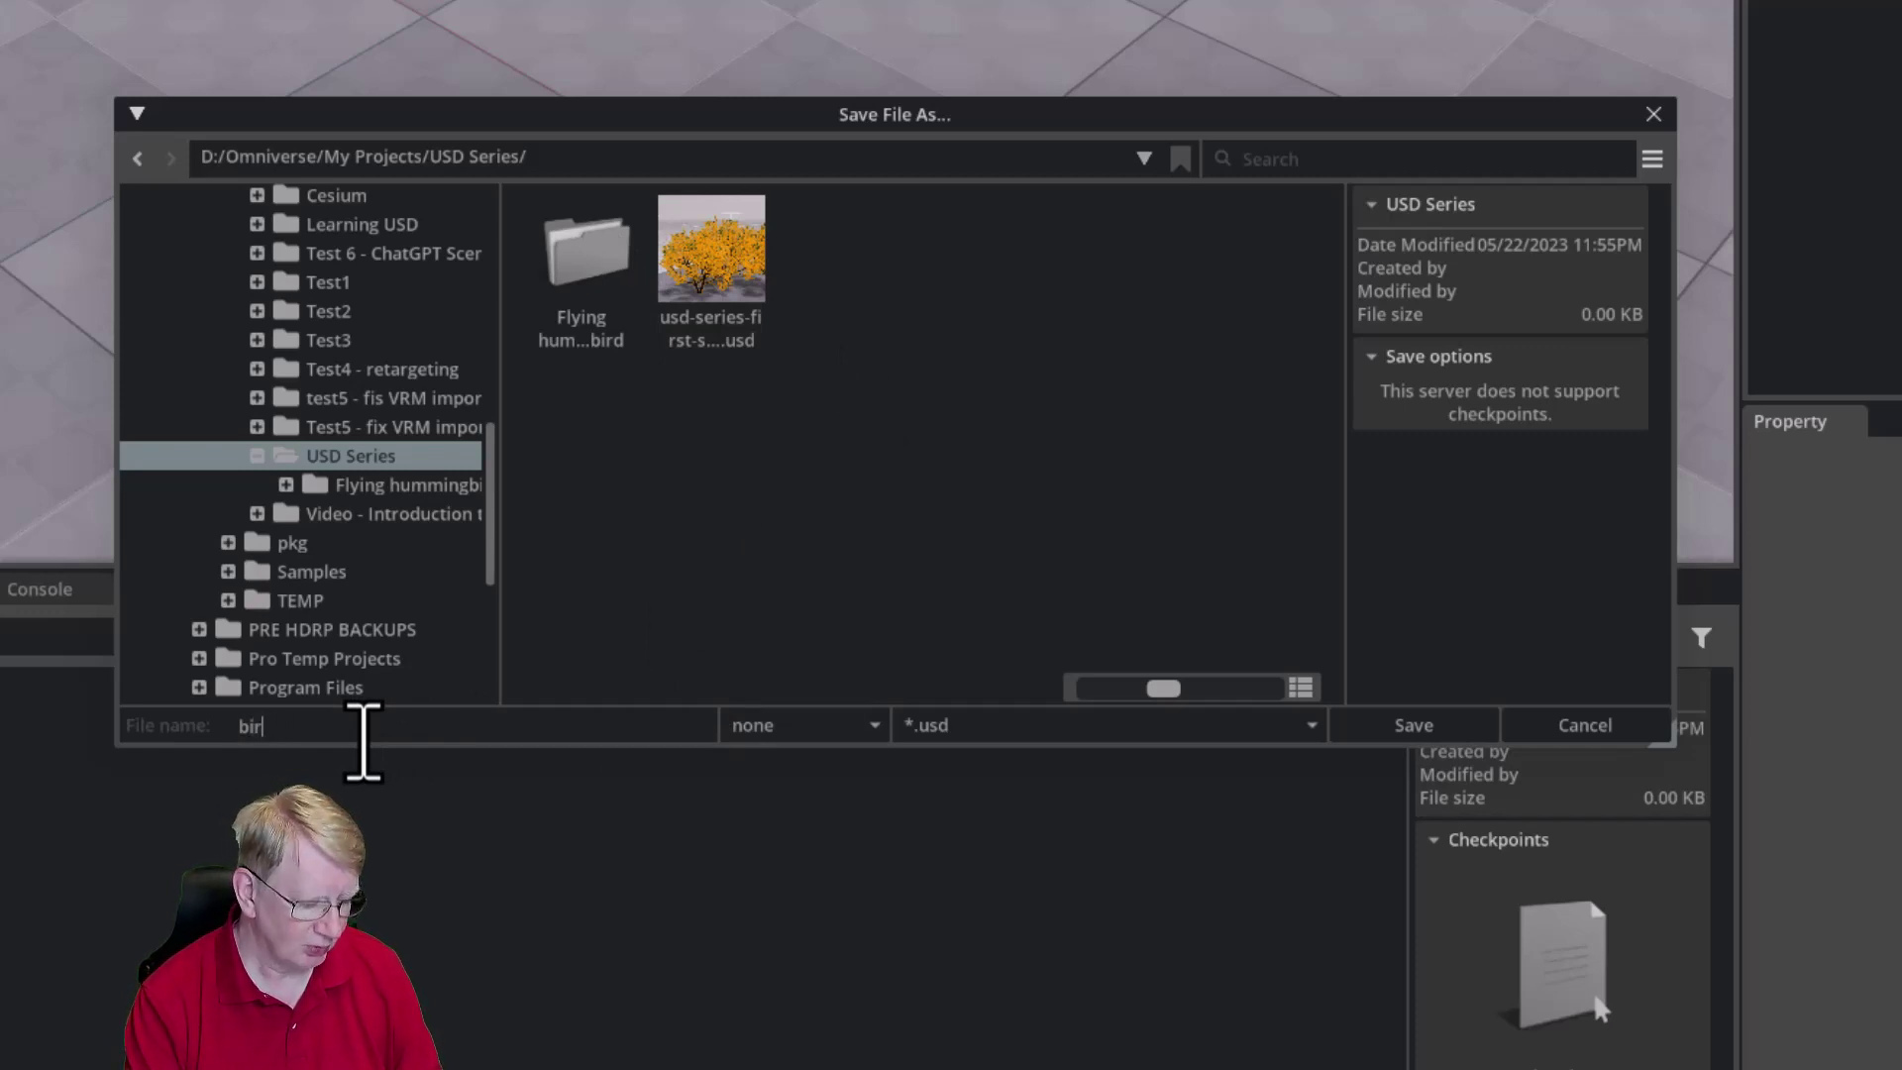
text(rd-and-f)
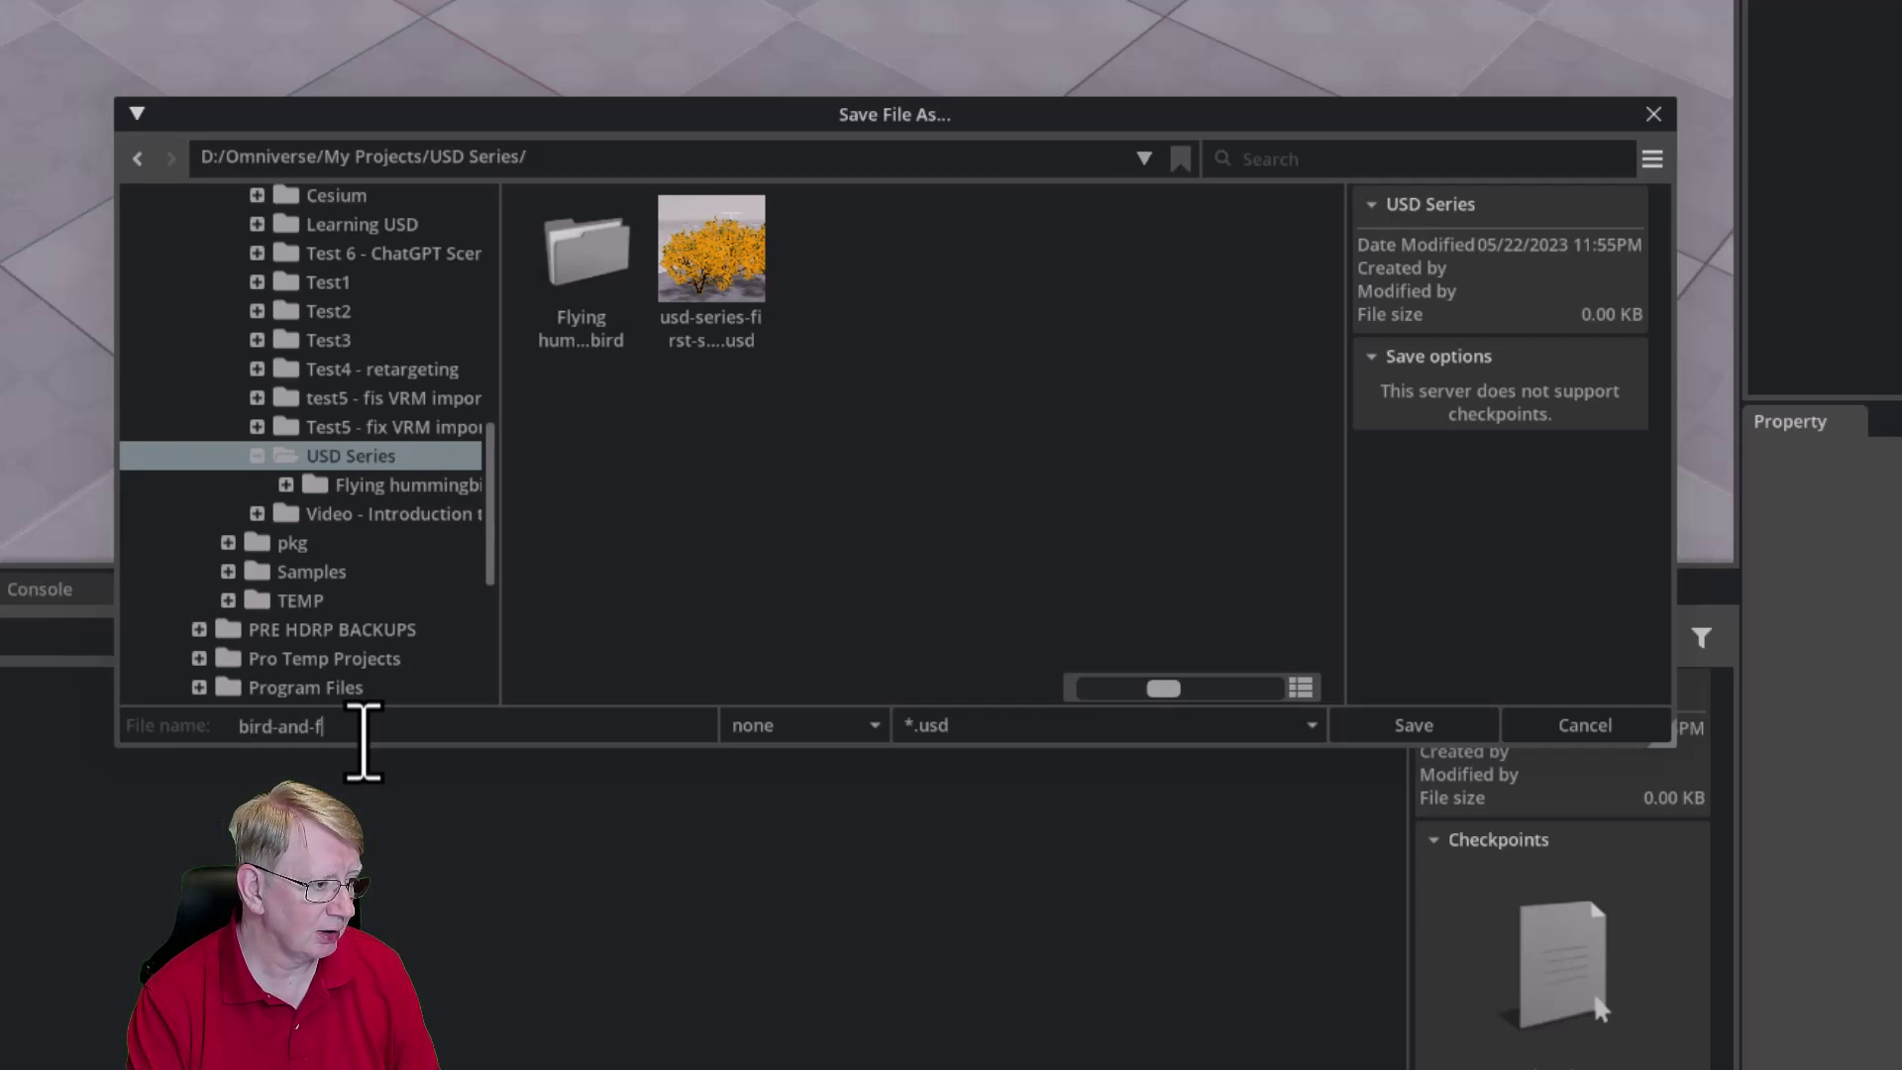
text(lowers)
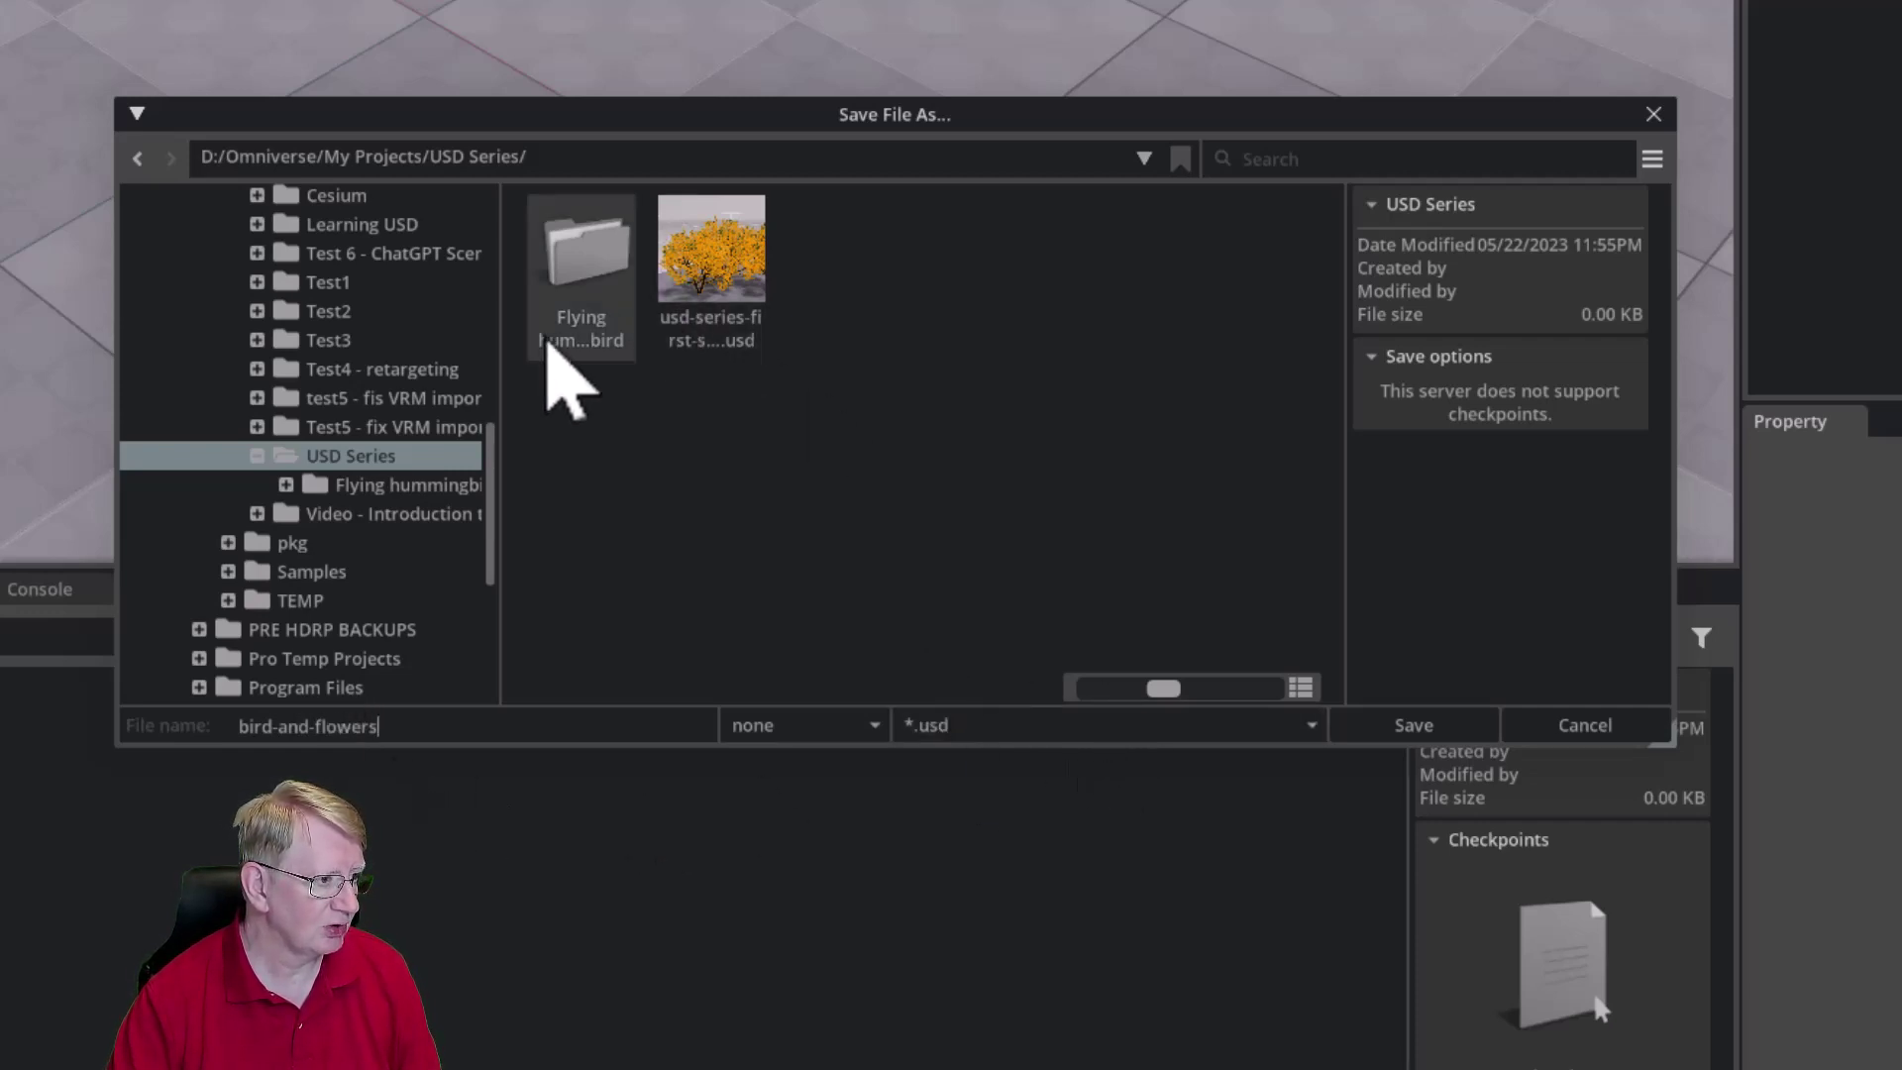
click(1439, 731)
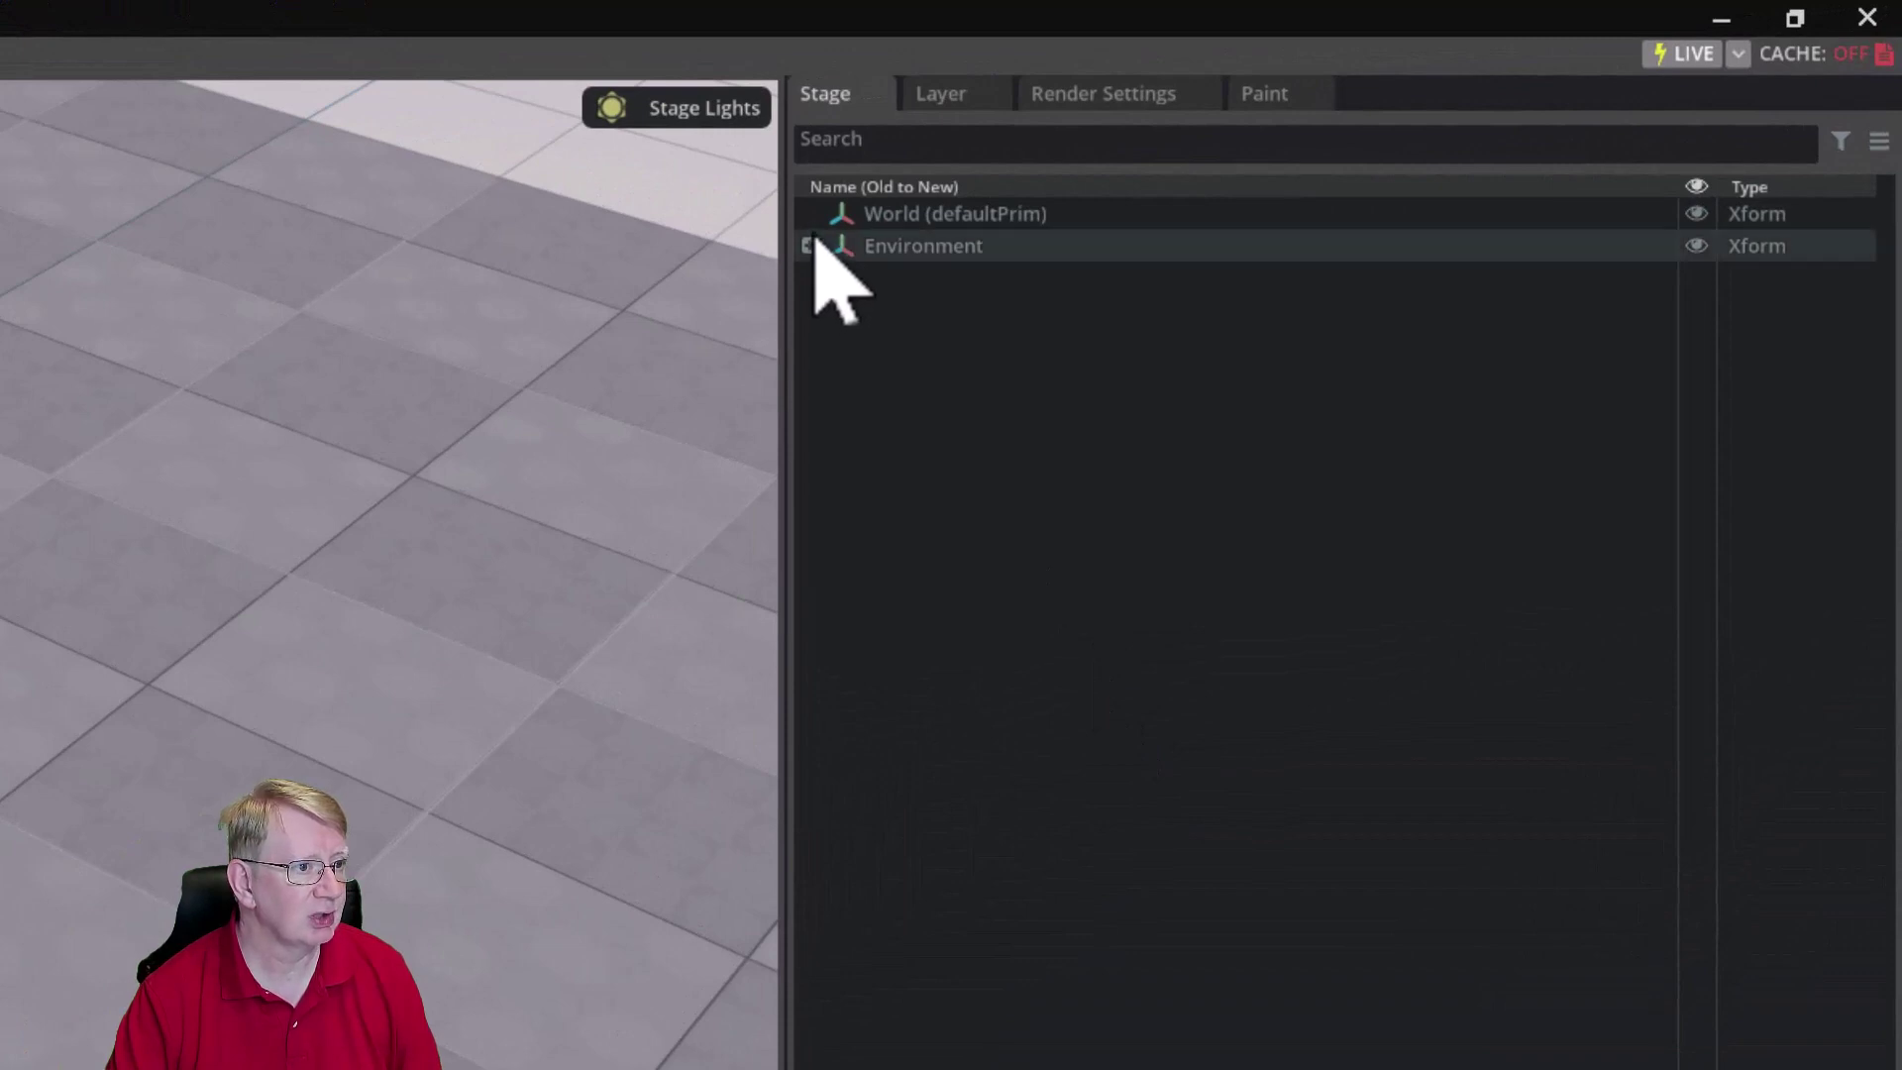
Step: Create a scope under the World prim and name it Birds
click(899, 215)
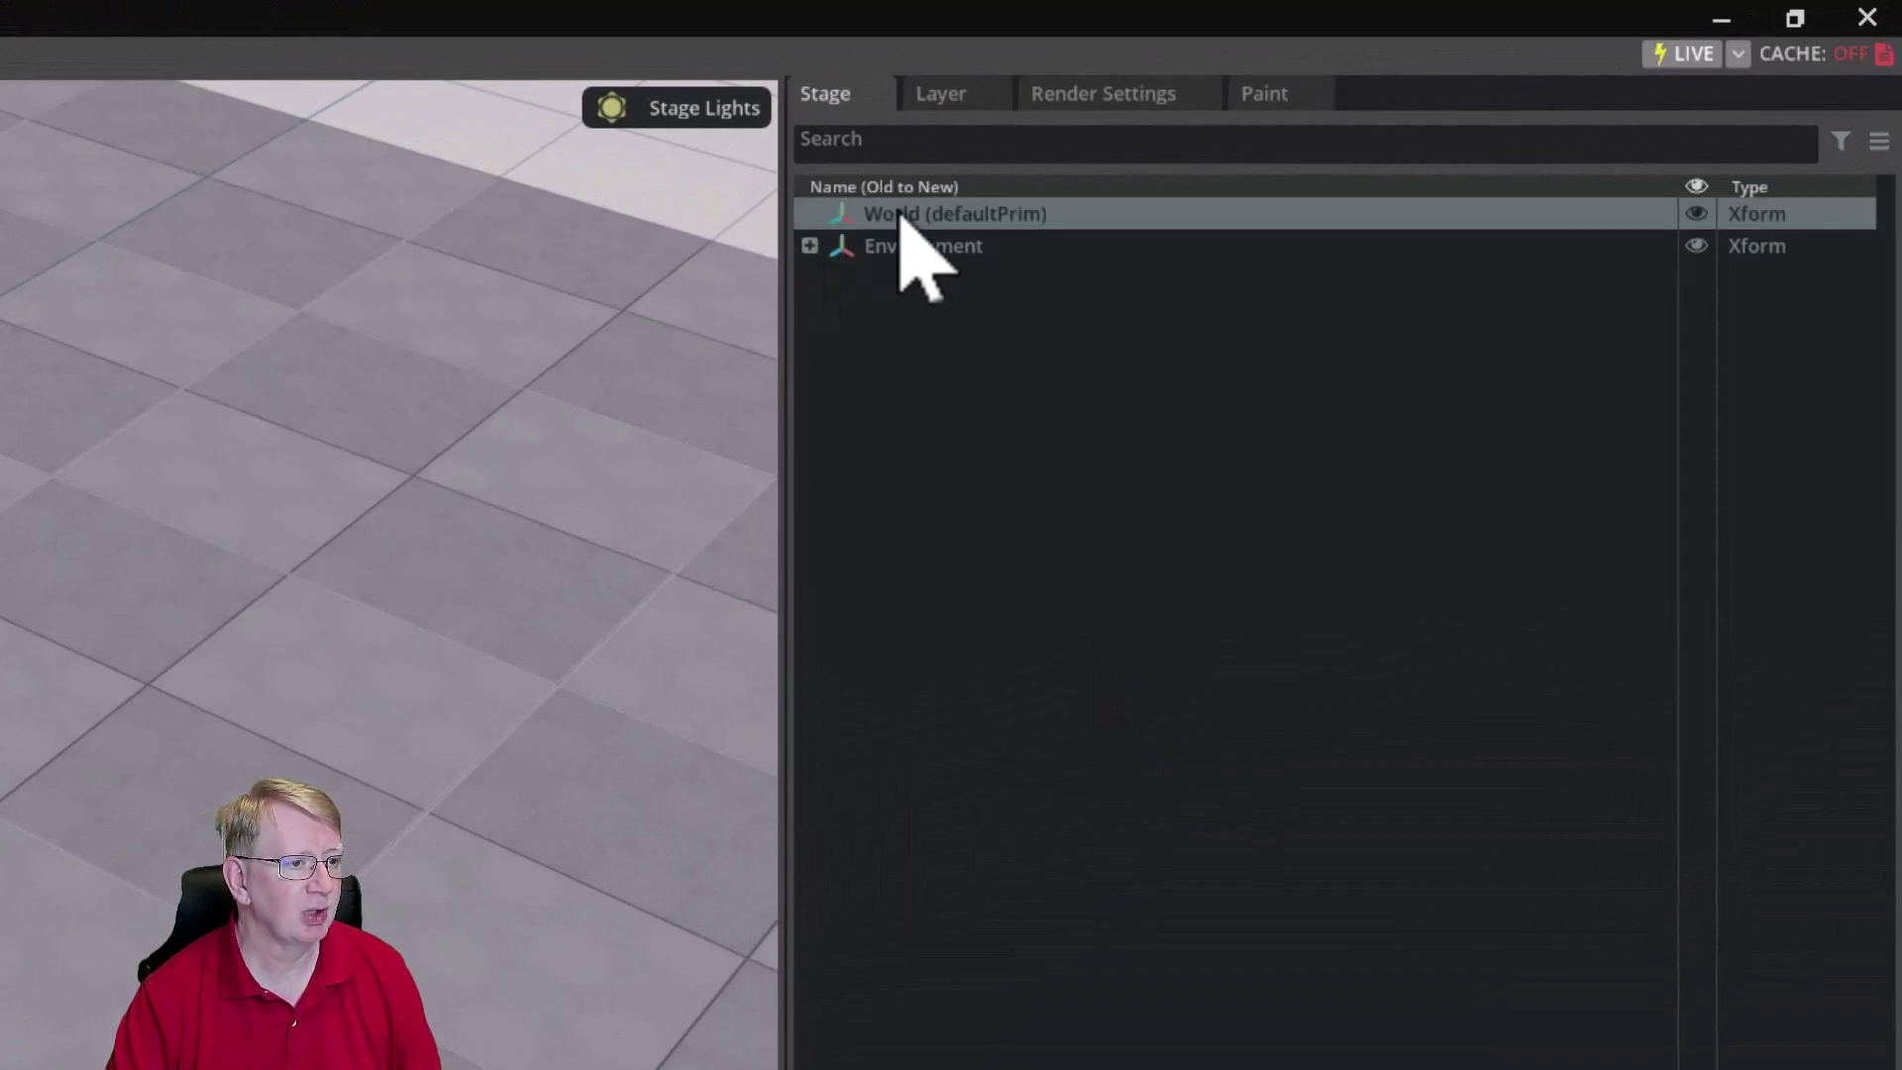
right_click(900, 215)
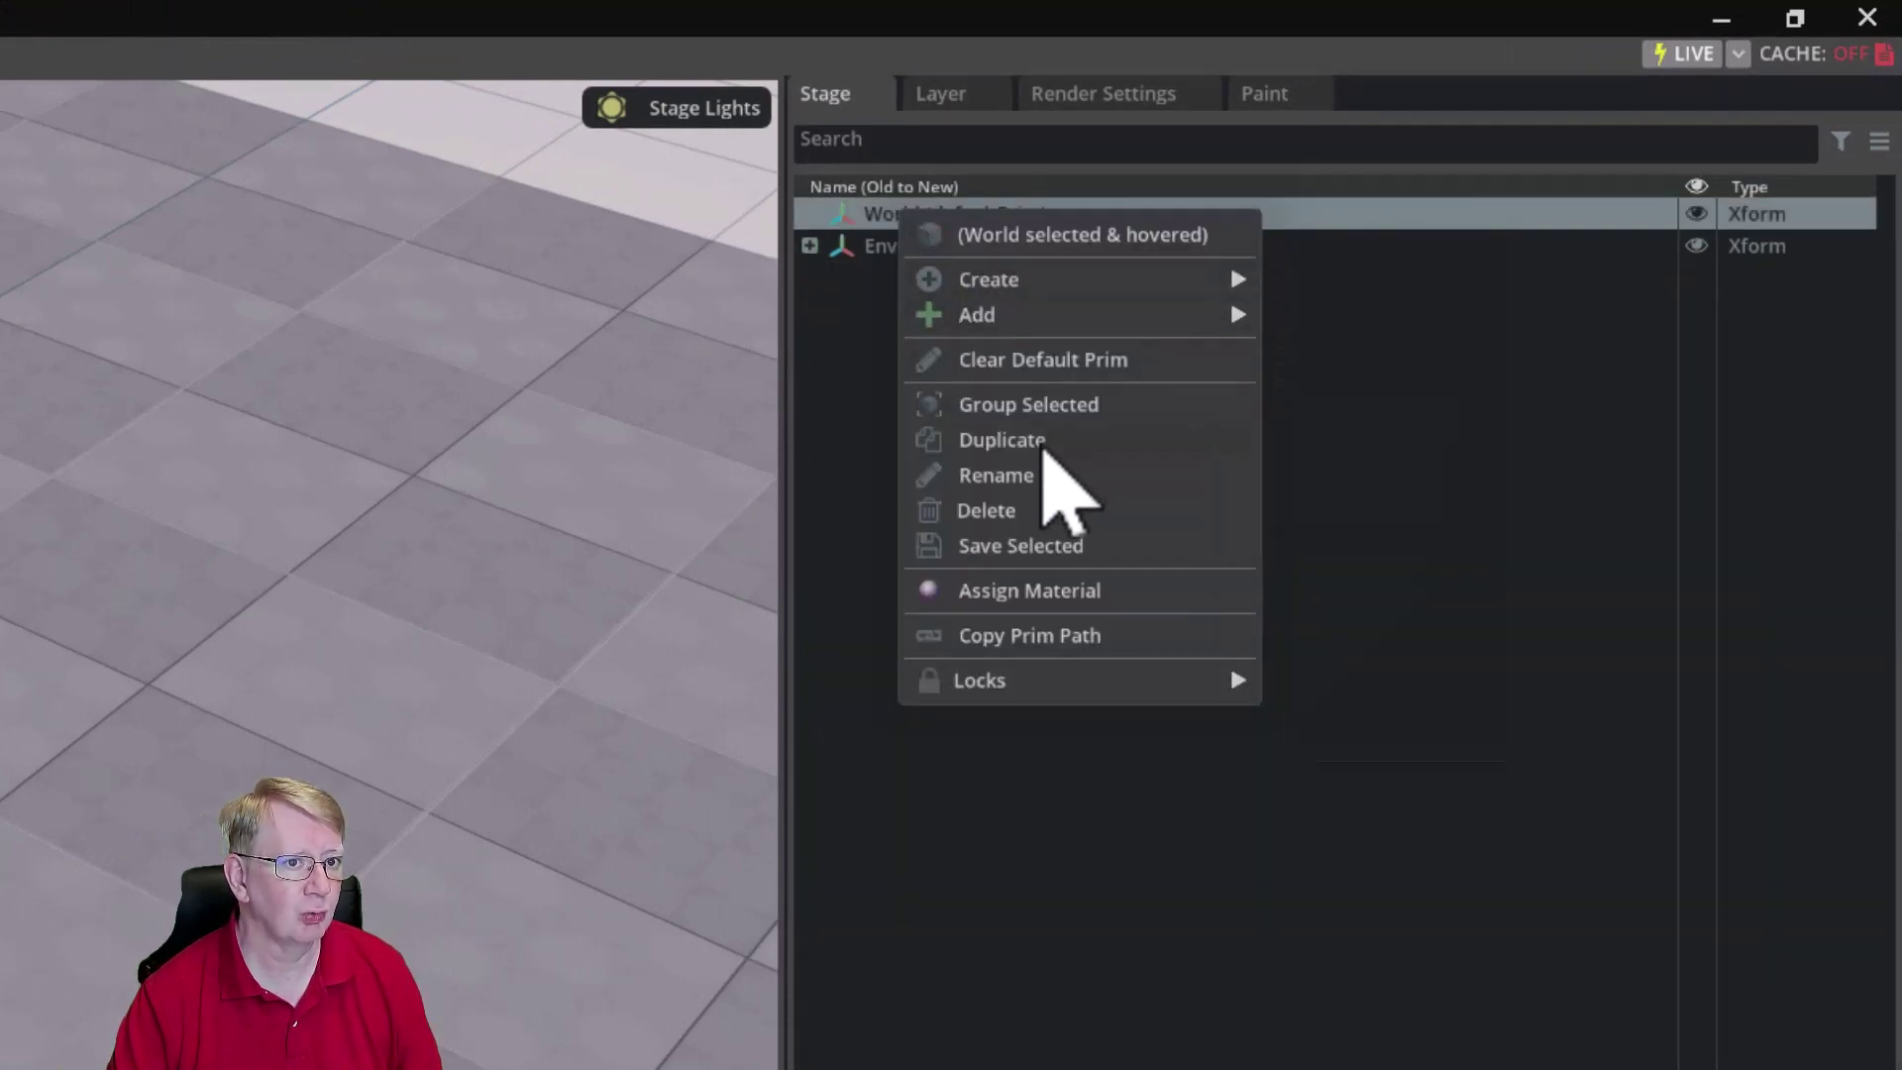
mouse_move(1048, 270)
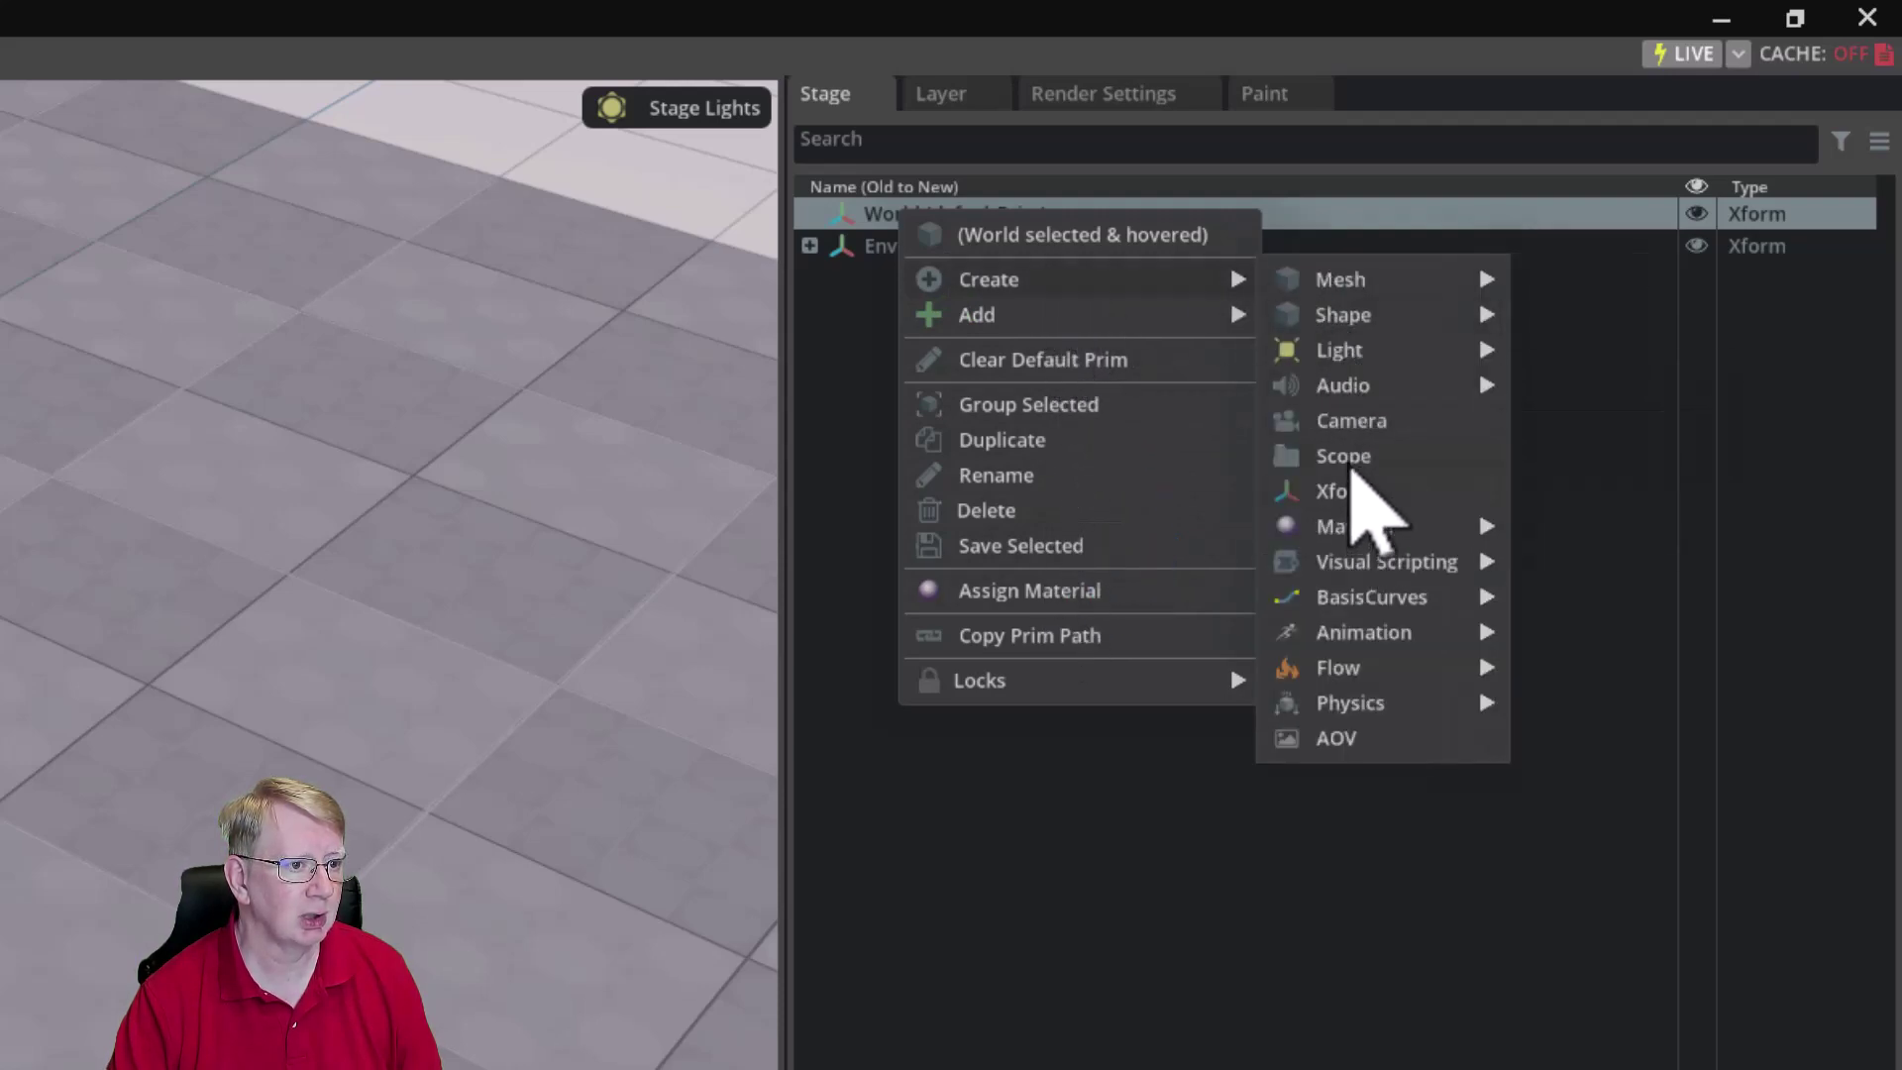
click(1345, 459)
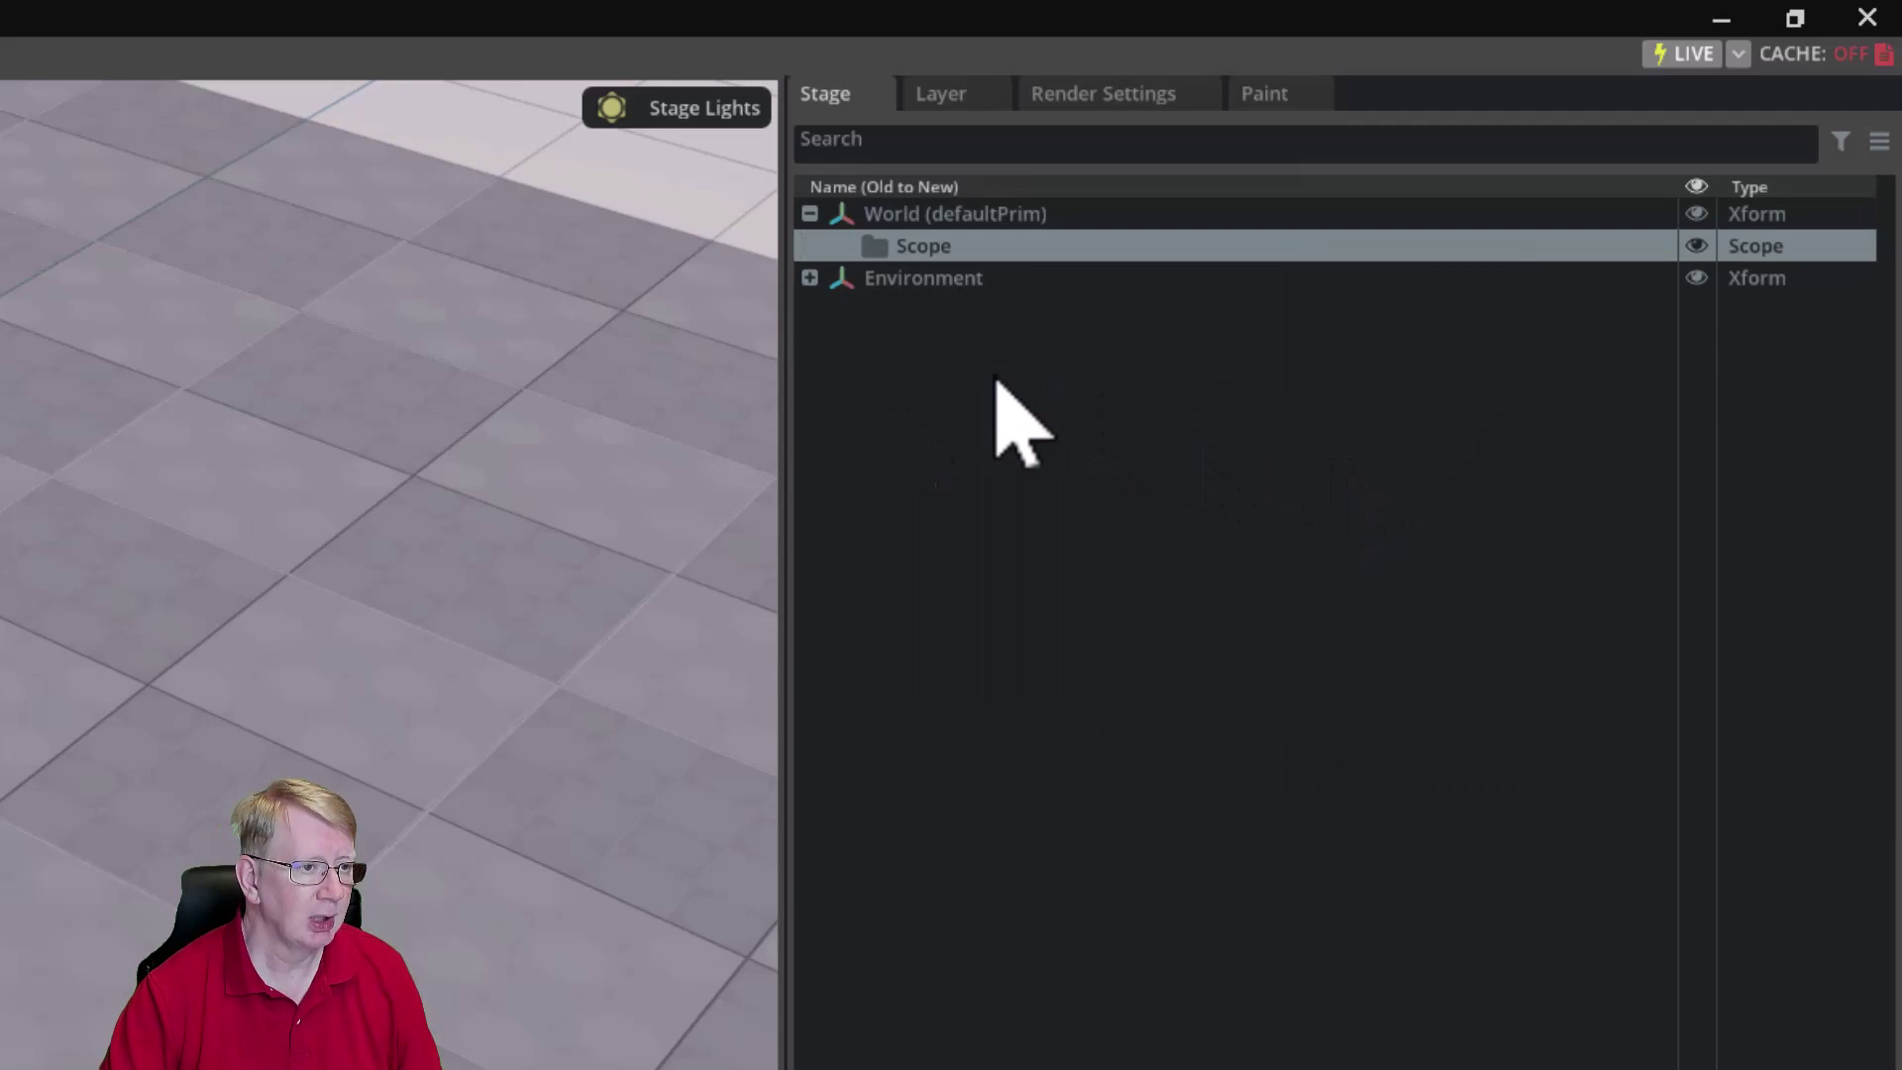
double_click(923, 248)
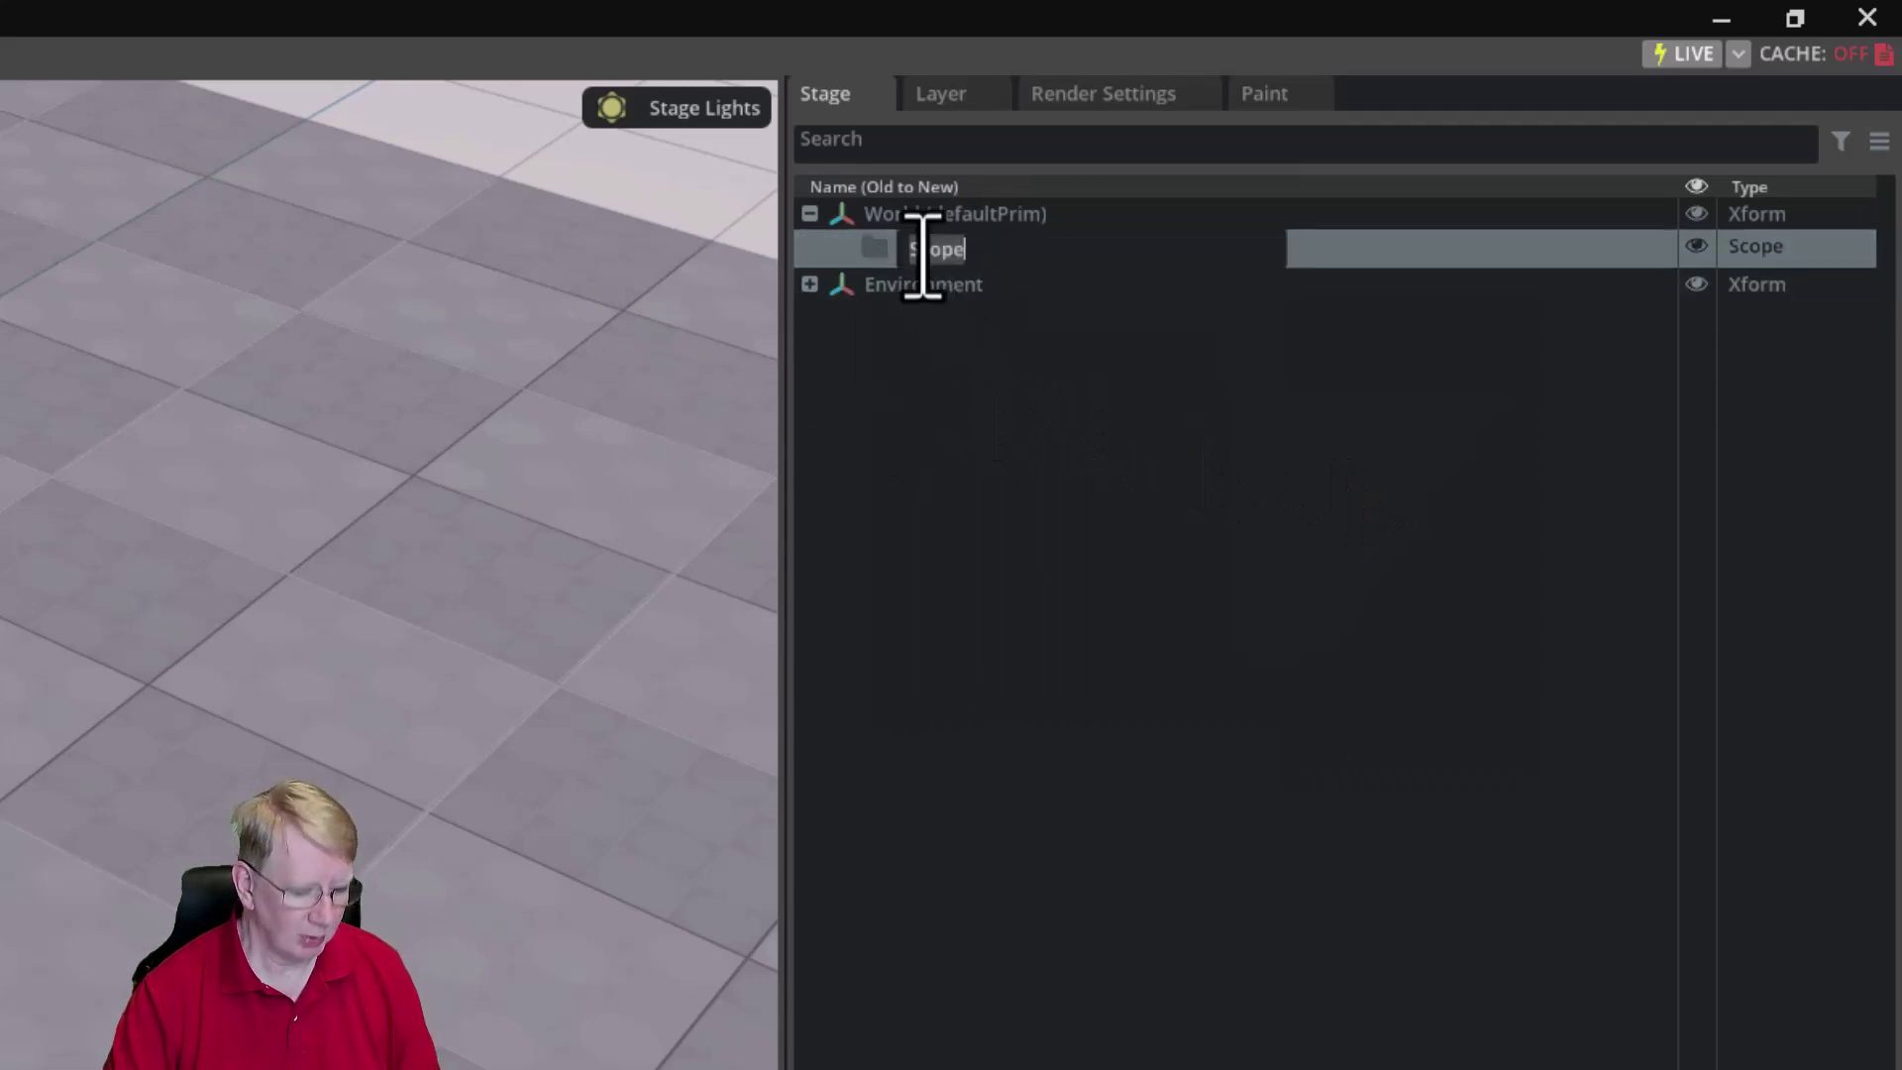
key(Return)
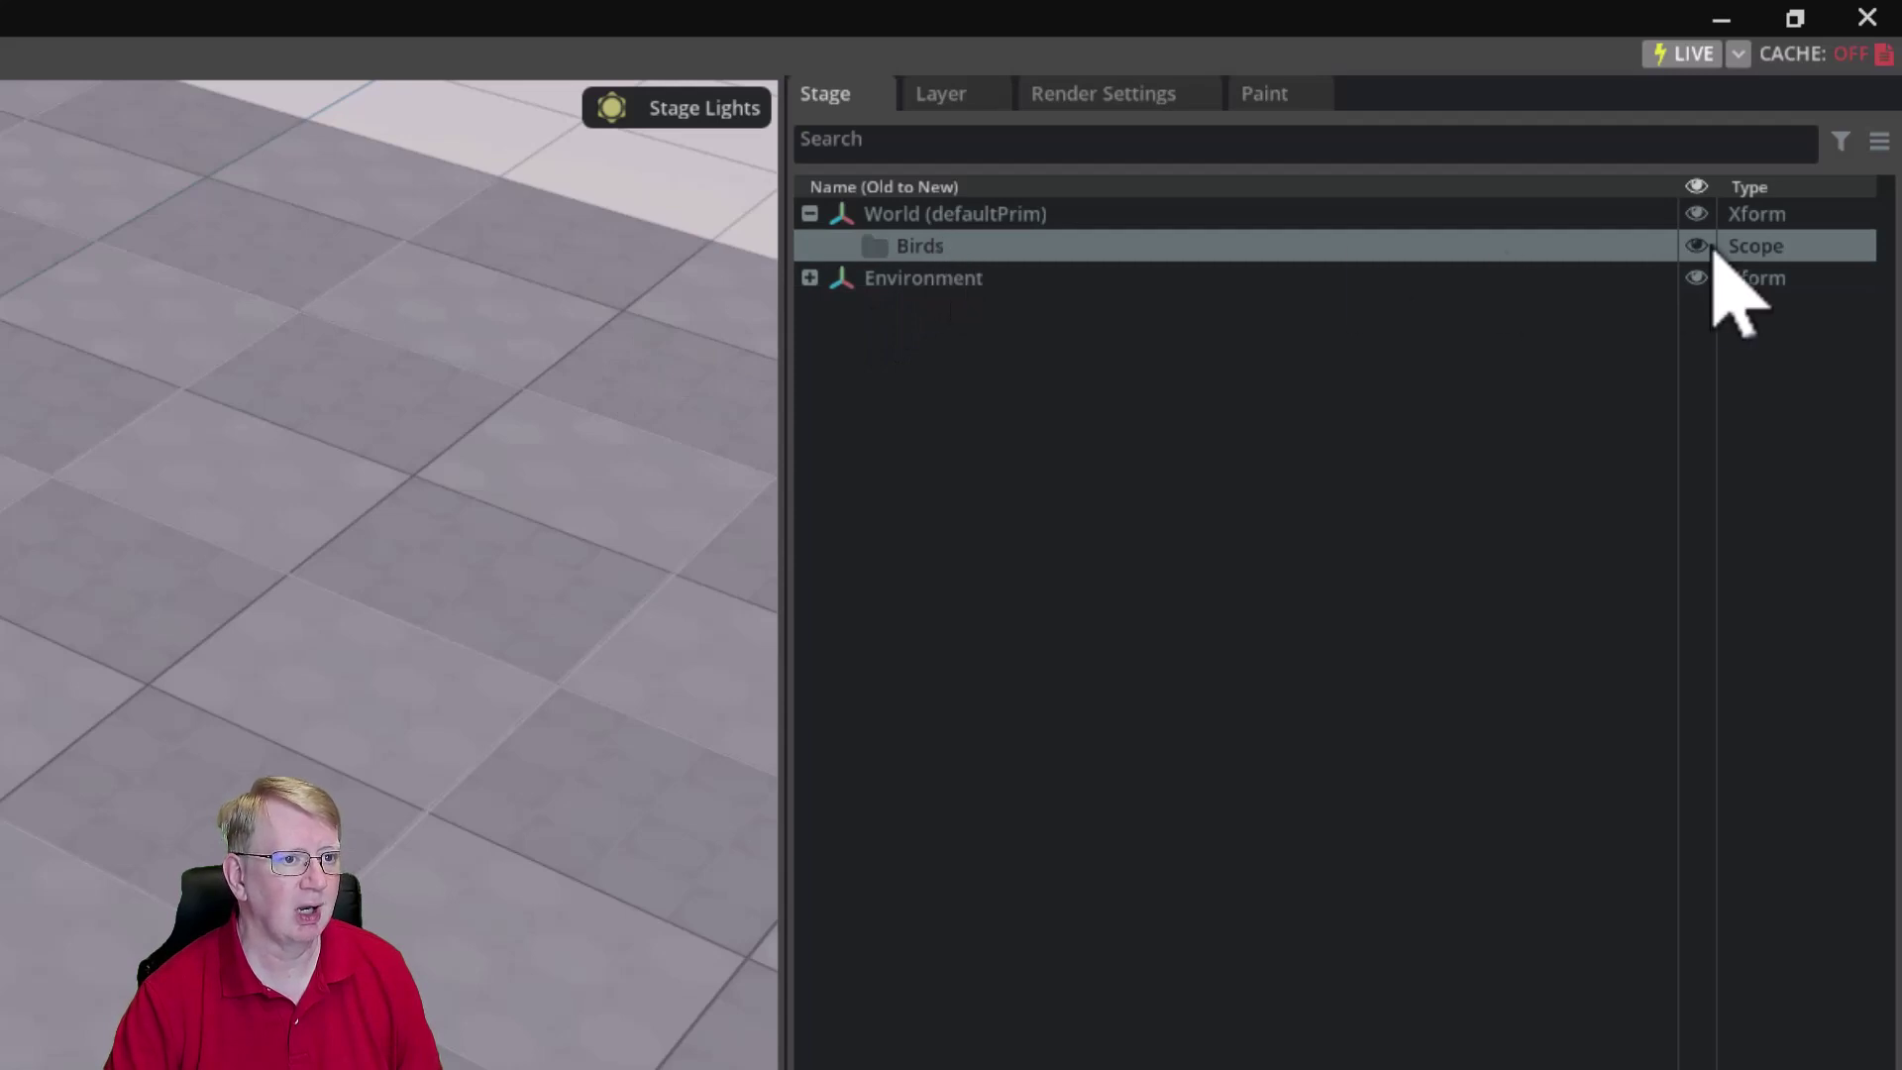
Step: Create another scope under the World prim and name it Flowers
right_click(948, 216)
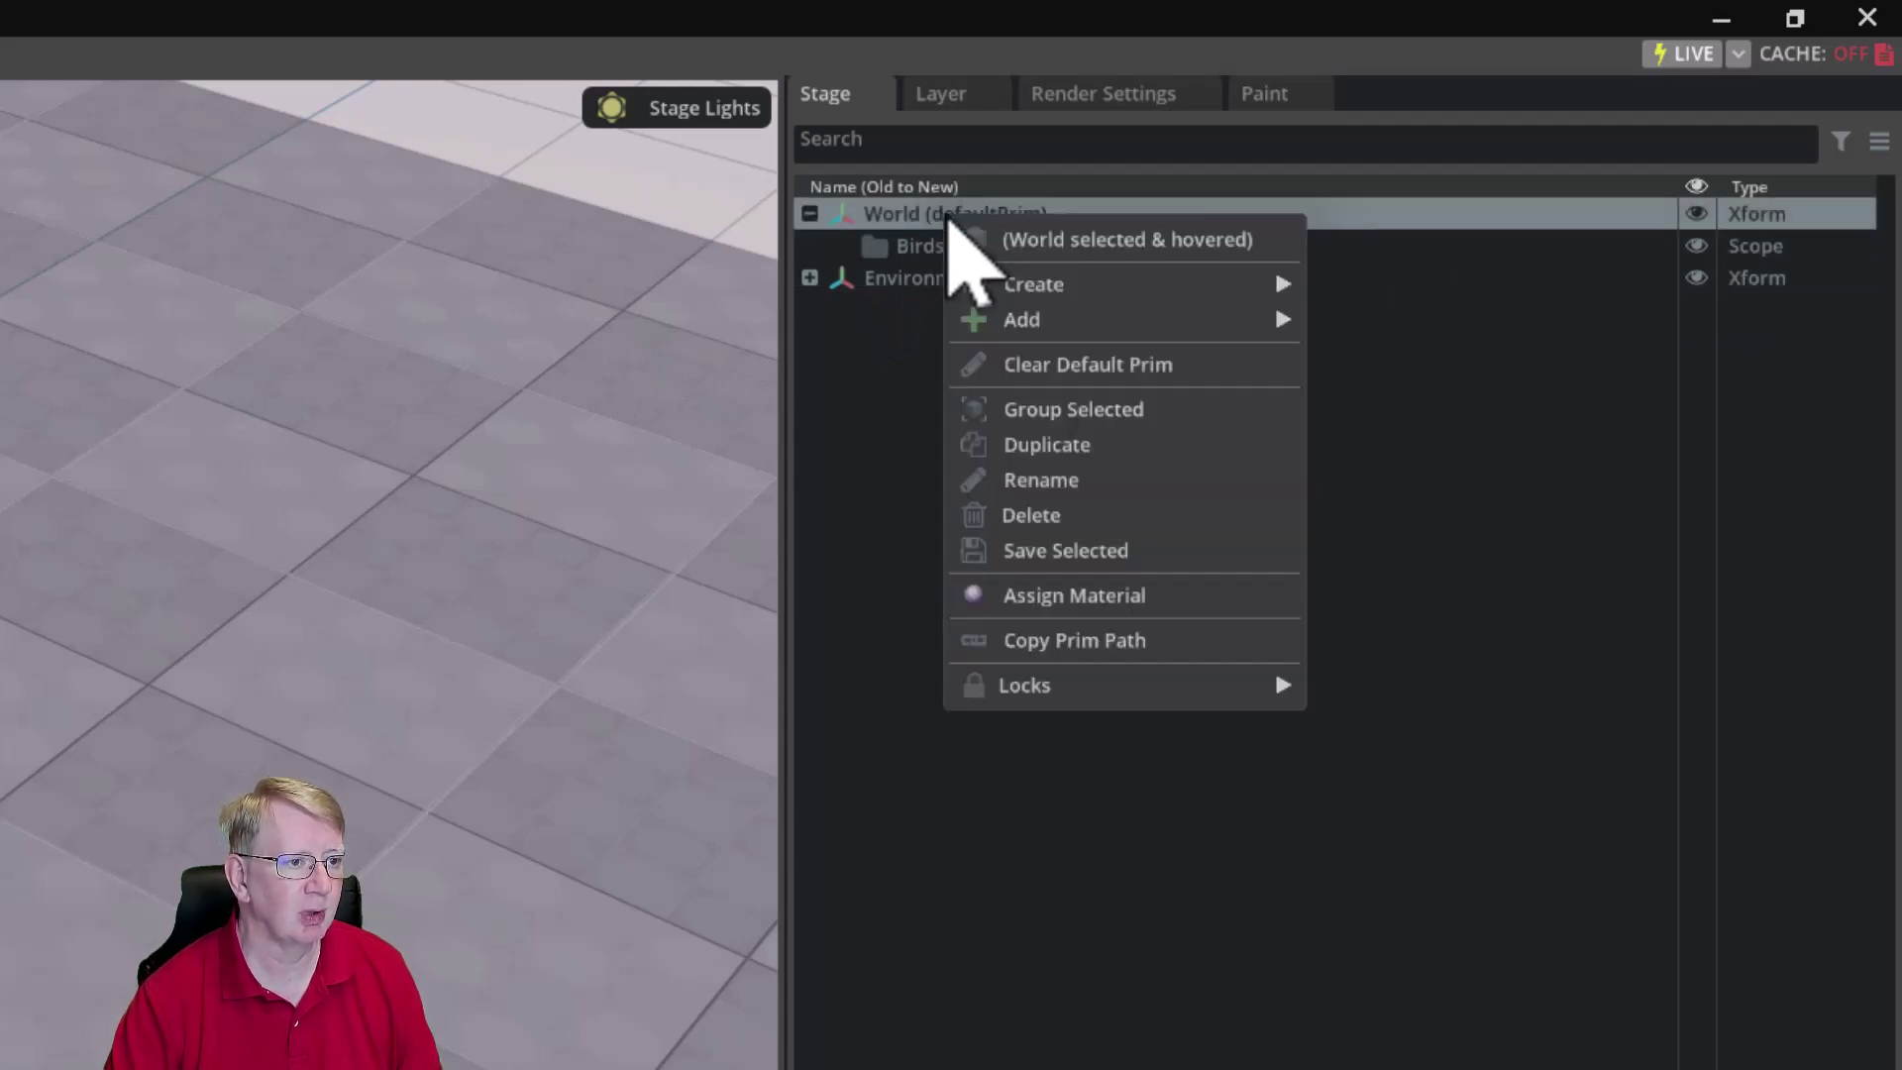
mouse_move(1079, 315)
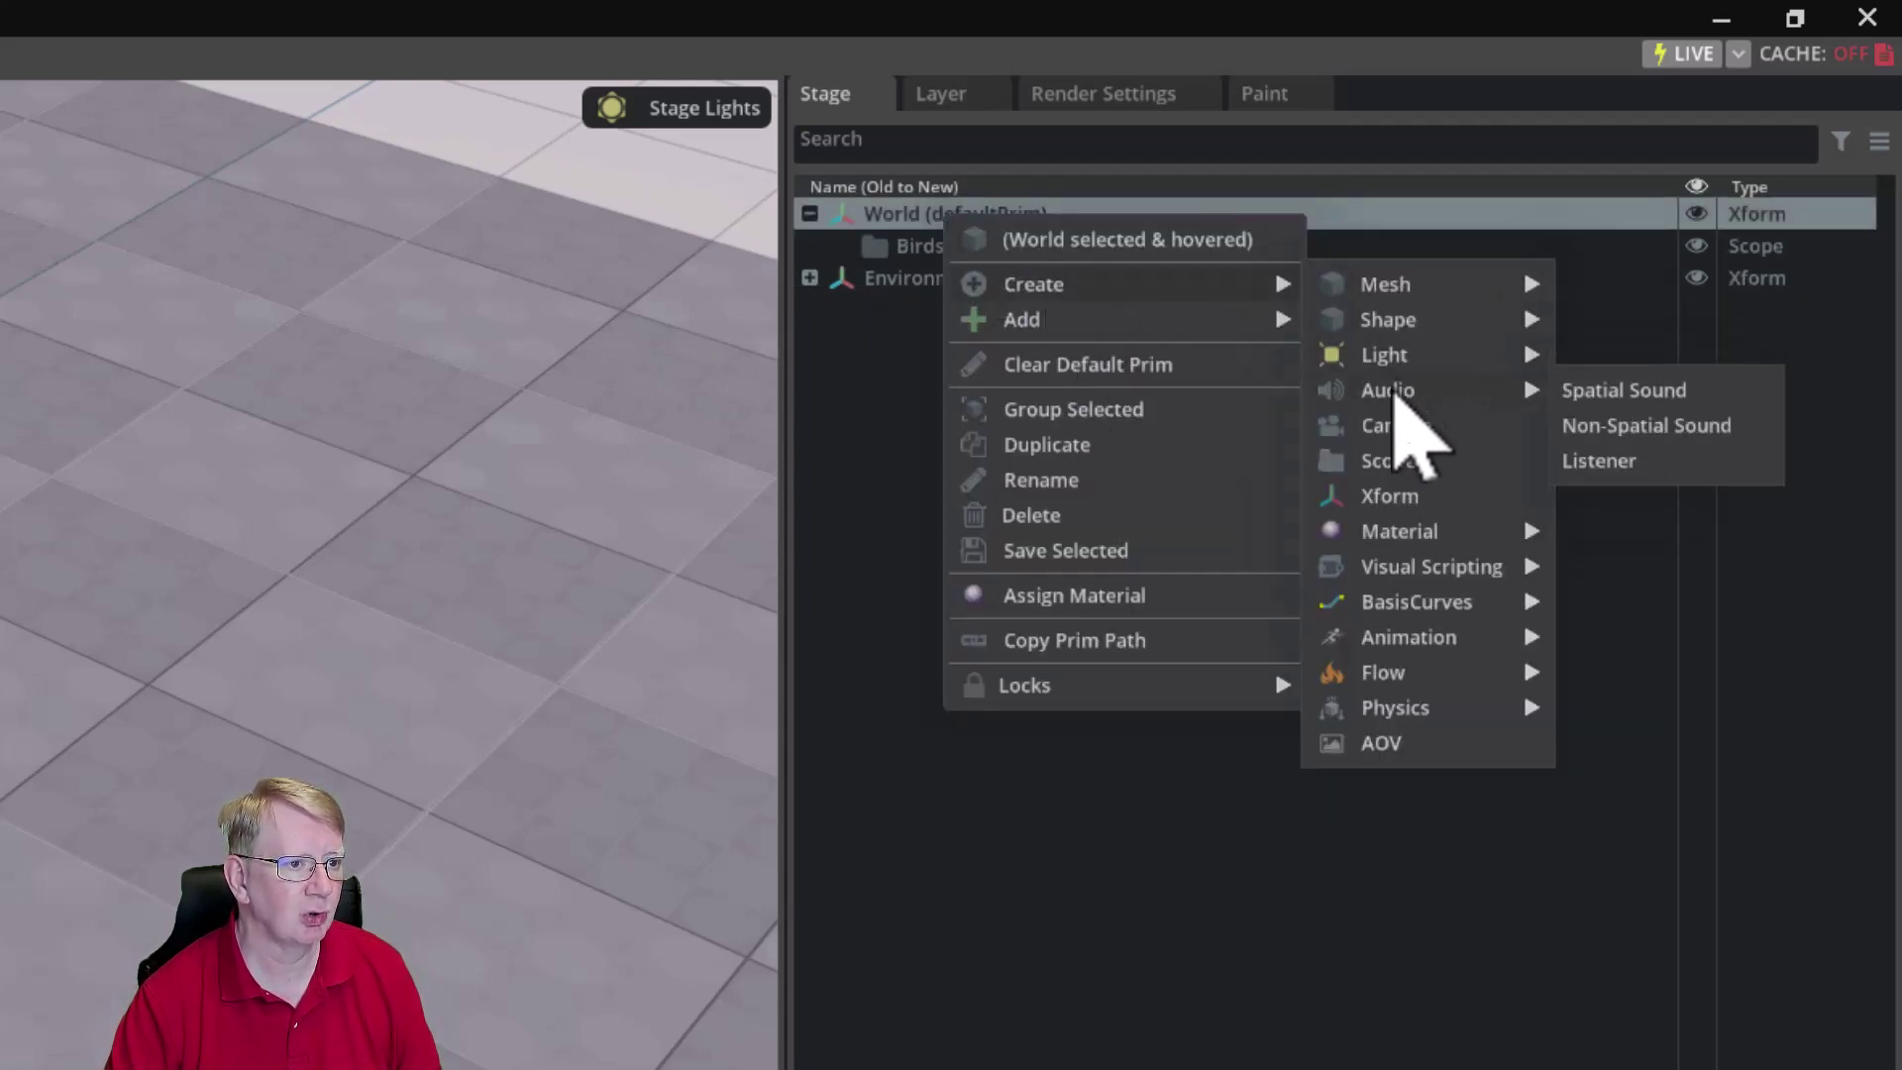
click(1345, 461)
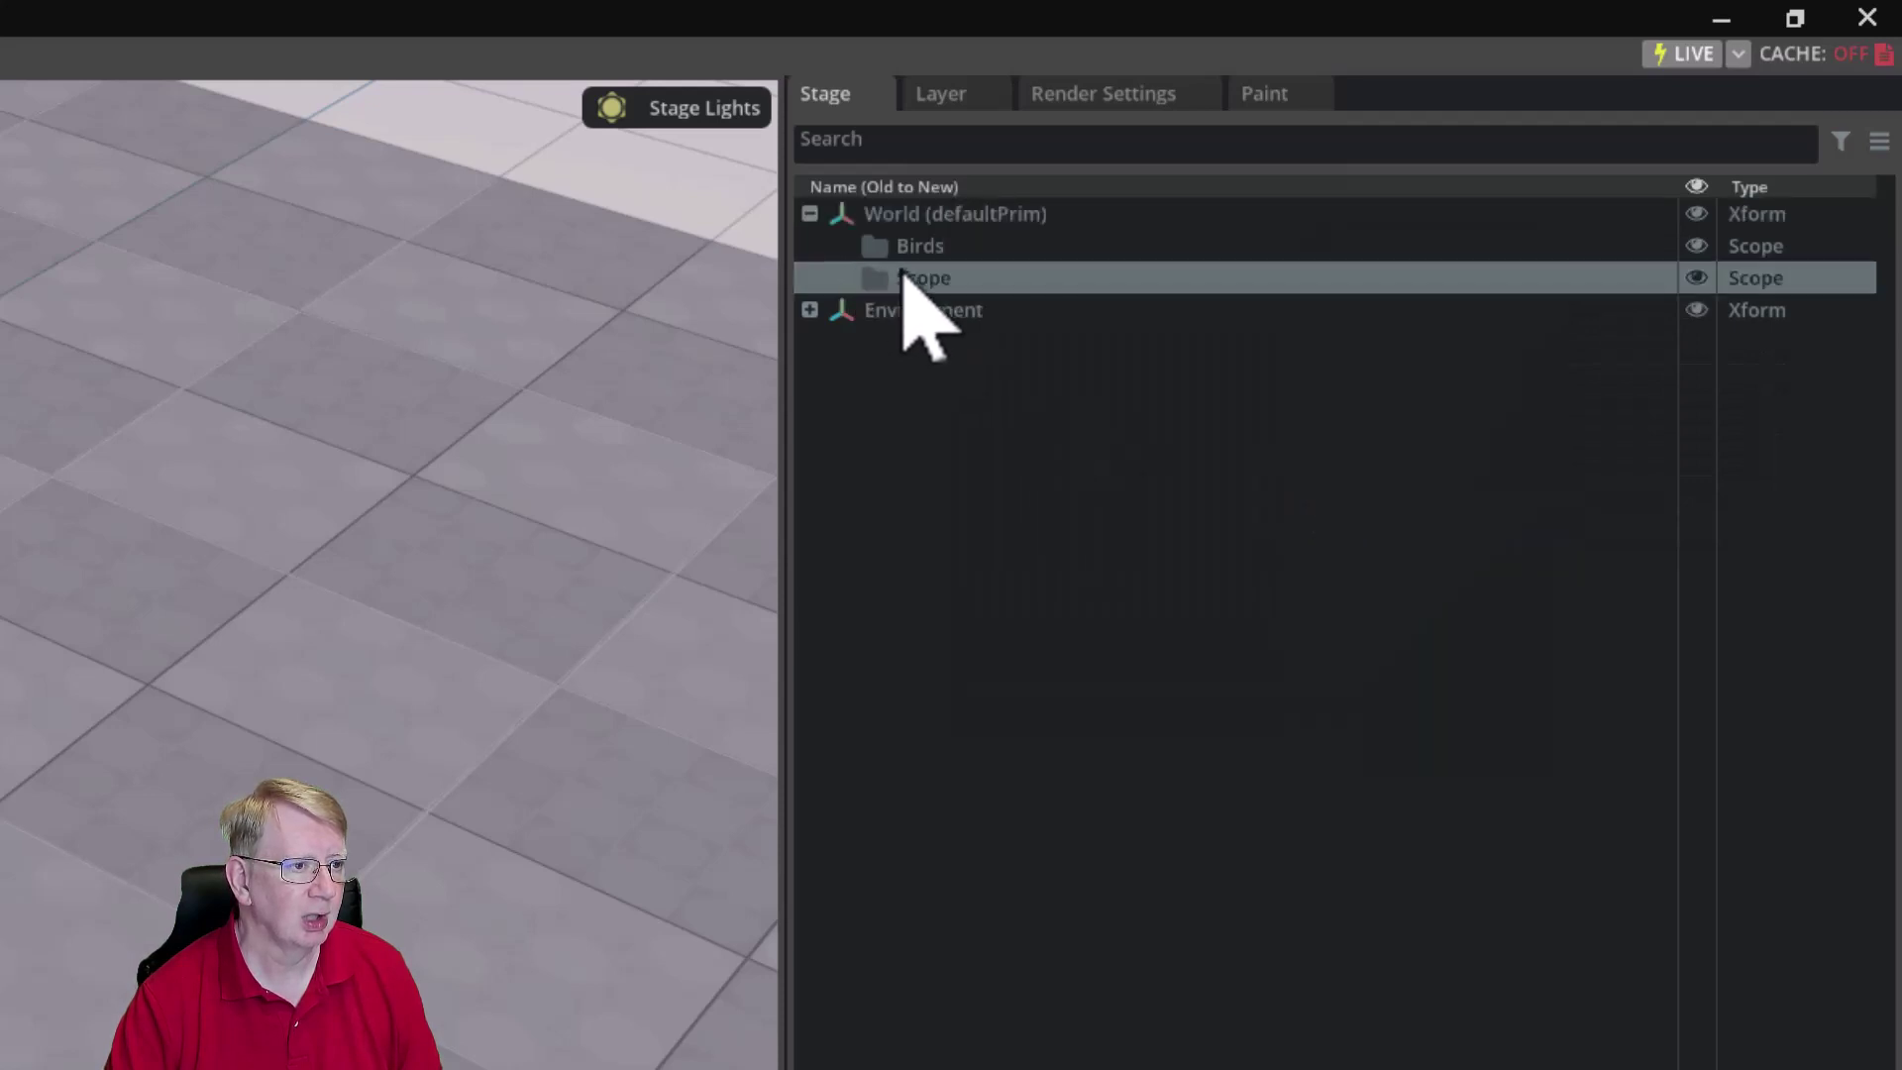
double_click(936, 281)
text(Flowers)
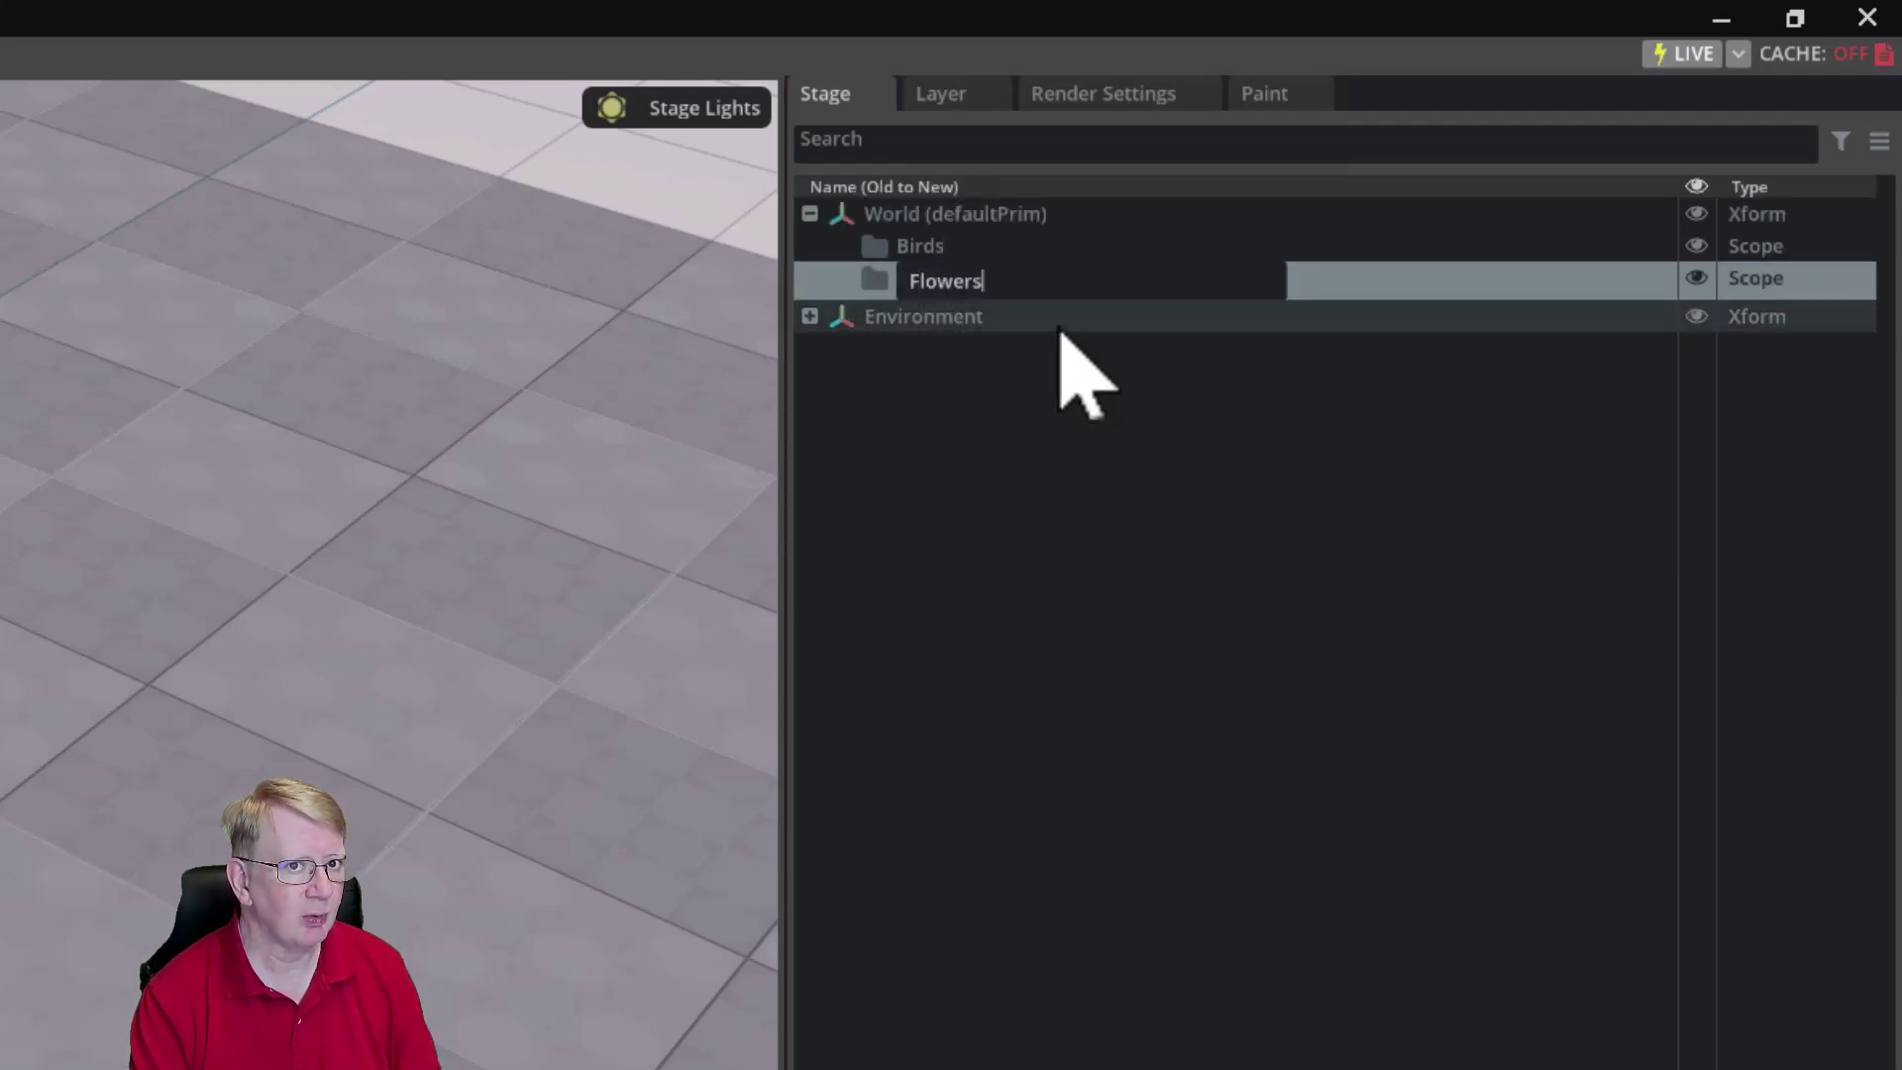
key(Return)
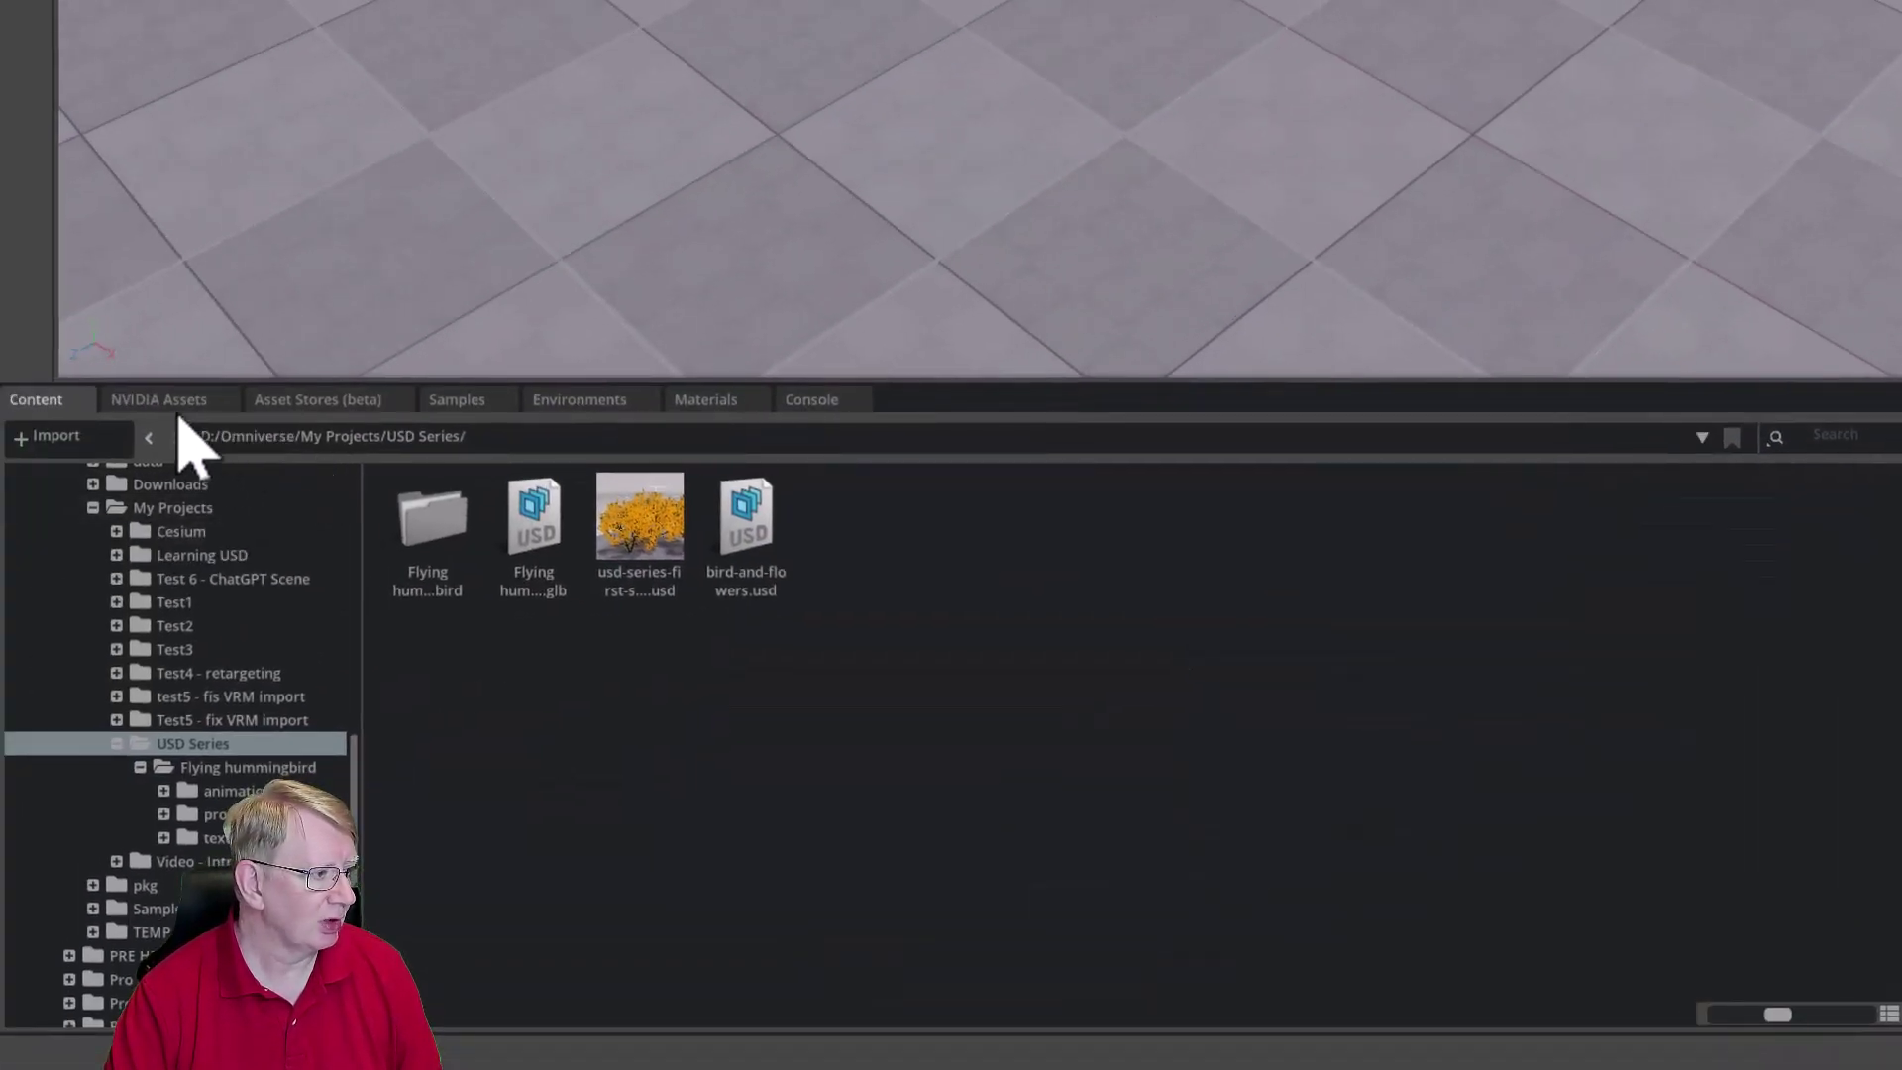
Step: Search the NVIDIA assets for "lup", place the Lupin plant on the floor and move its prim into the Flowers scope
click(174, 402)
click(290, 436)
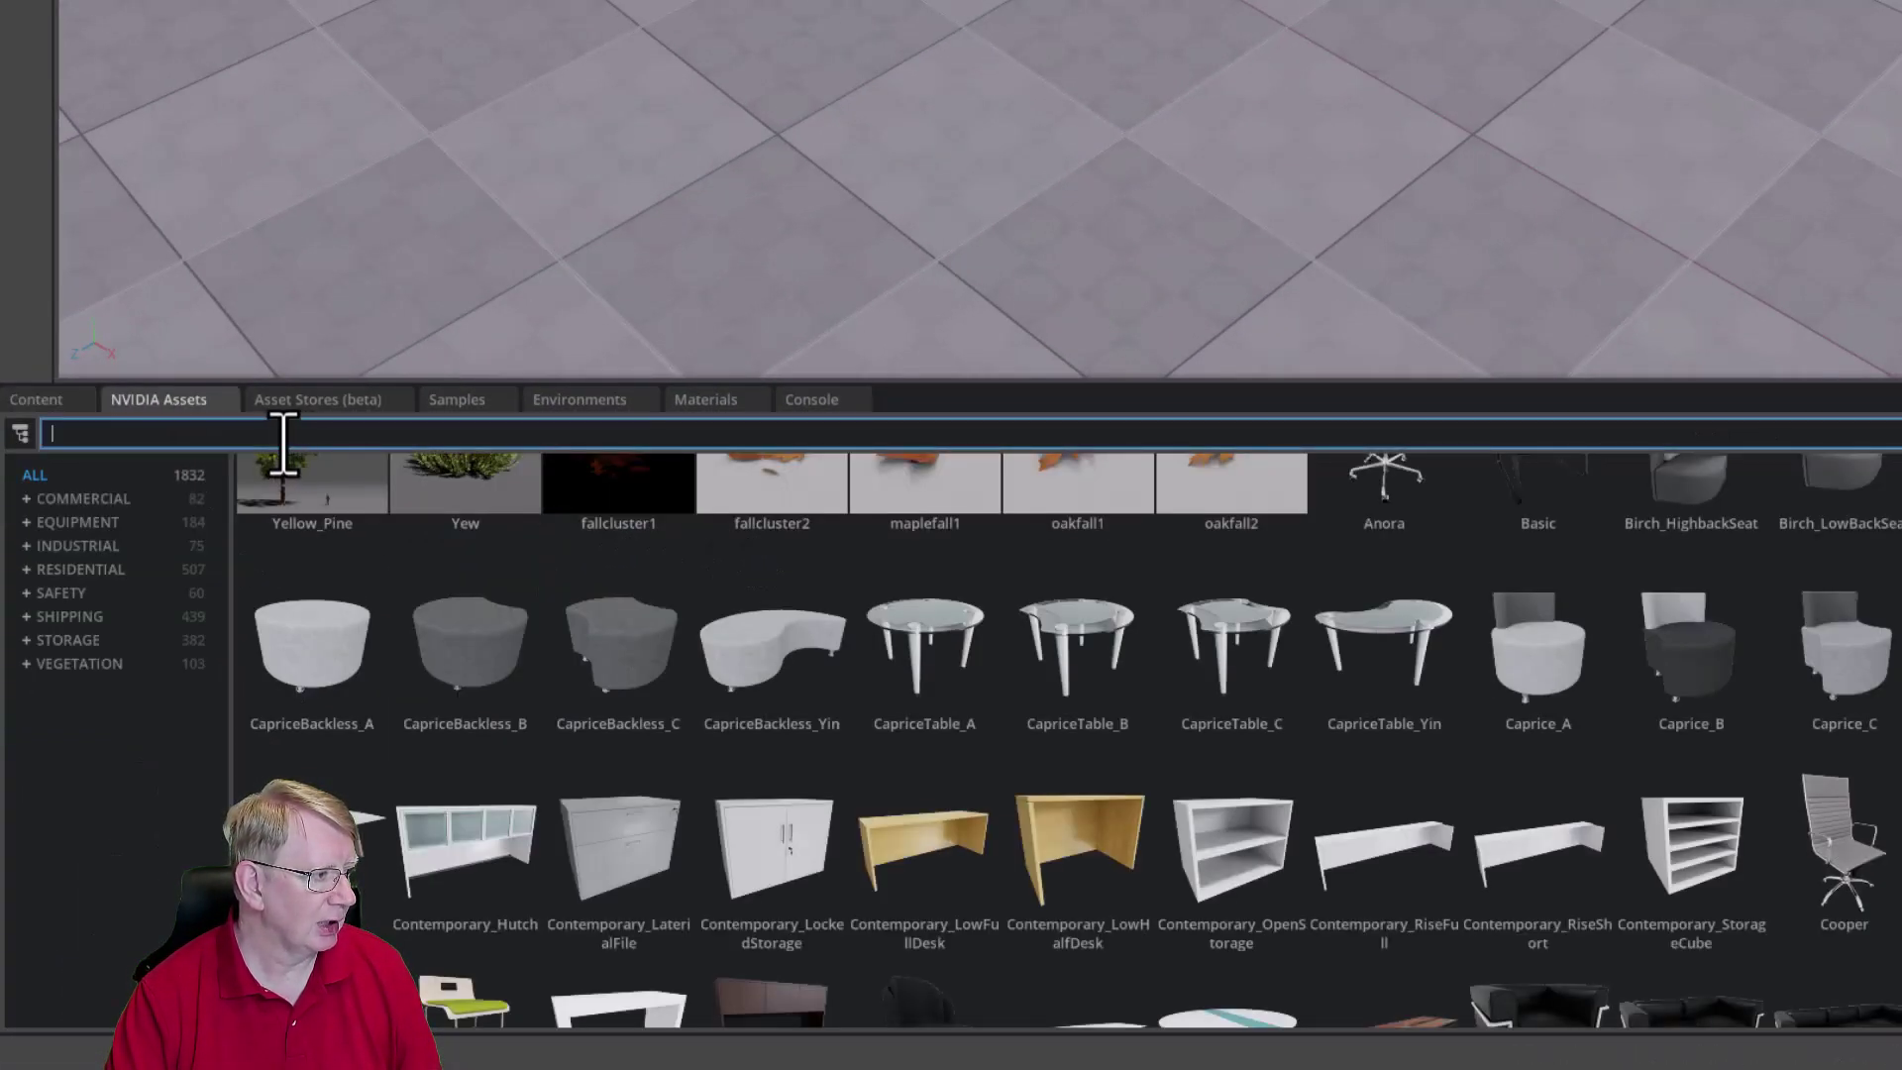
text(lup)
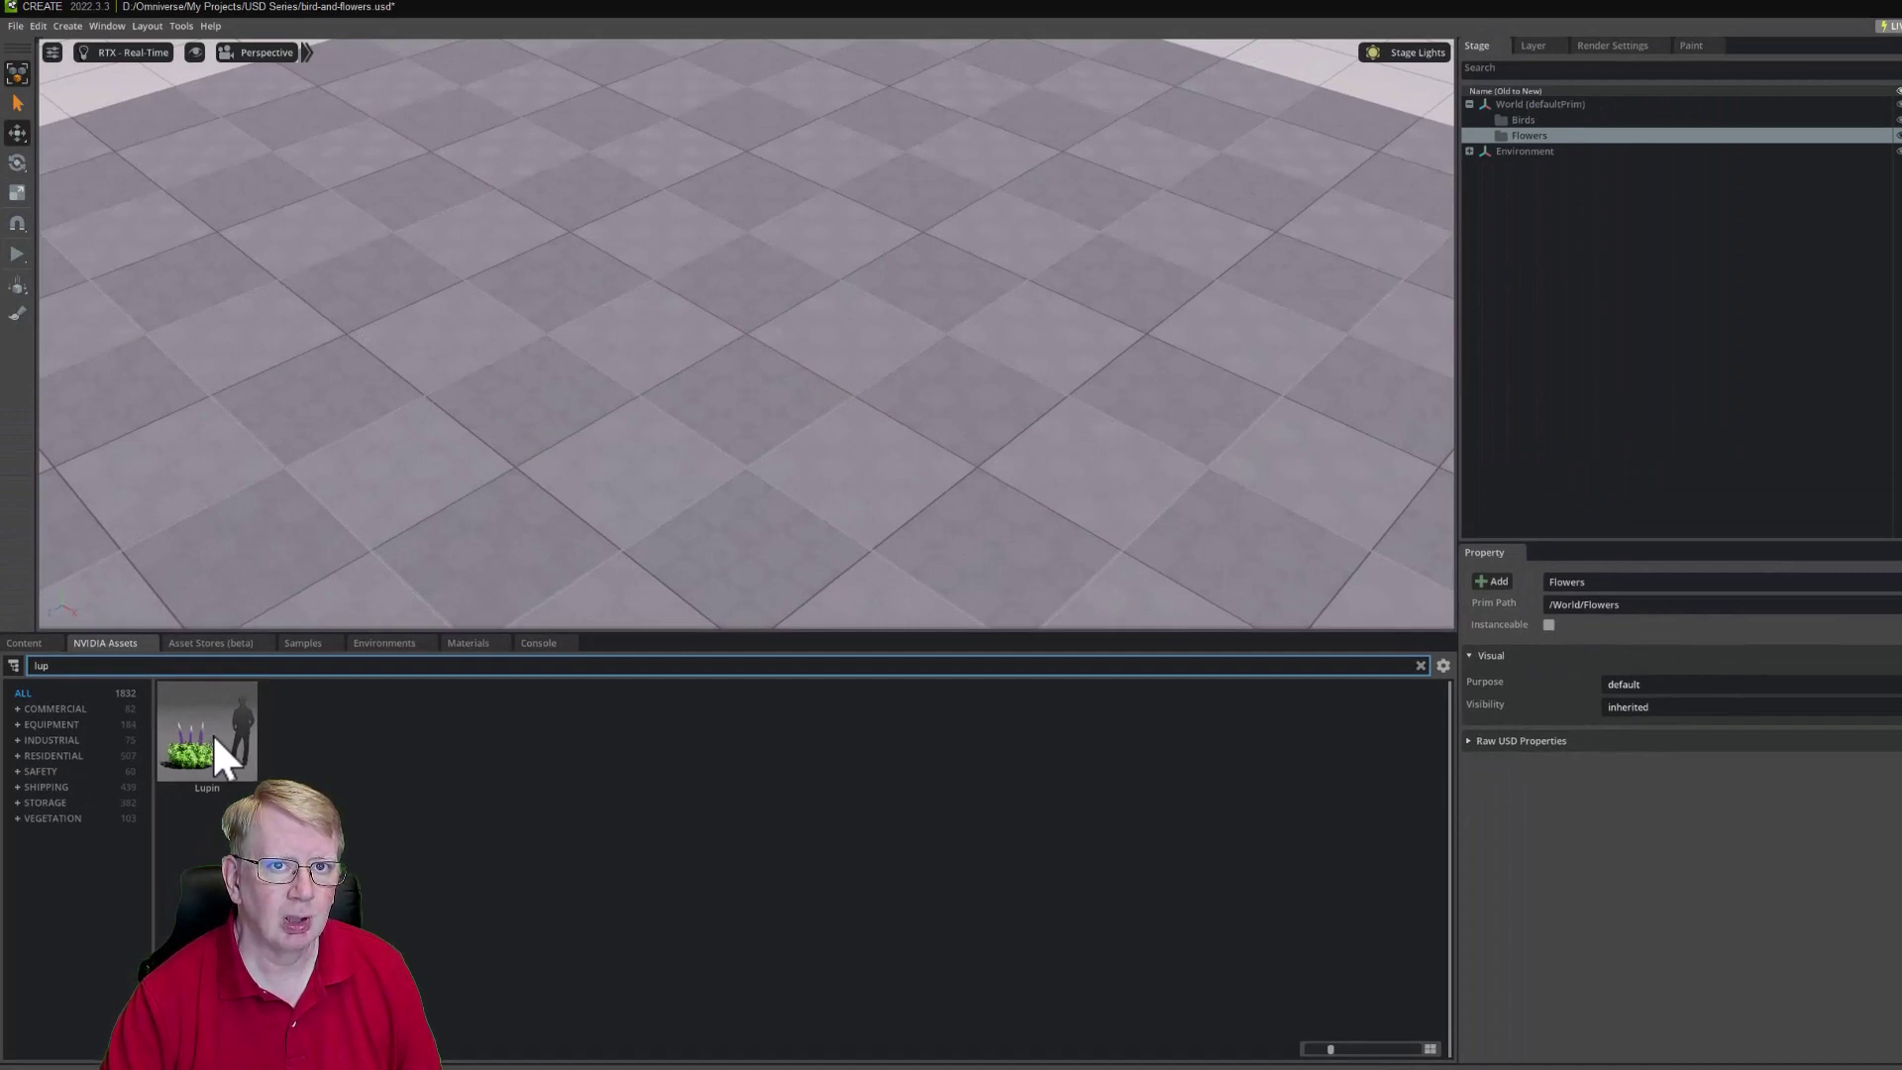
drag(213, 738, 645, 274)
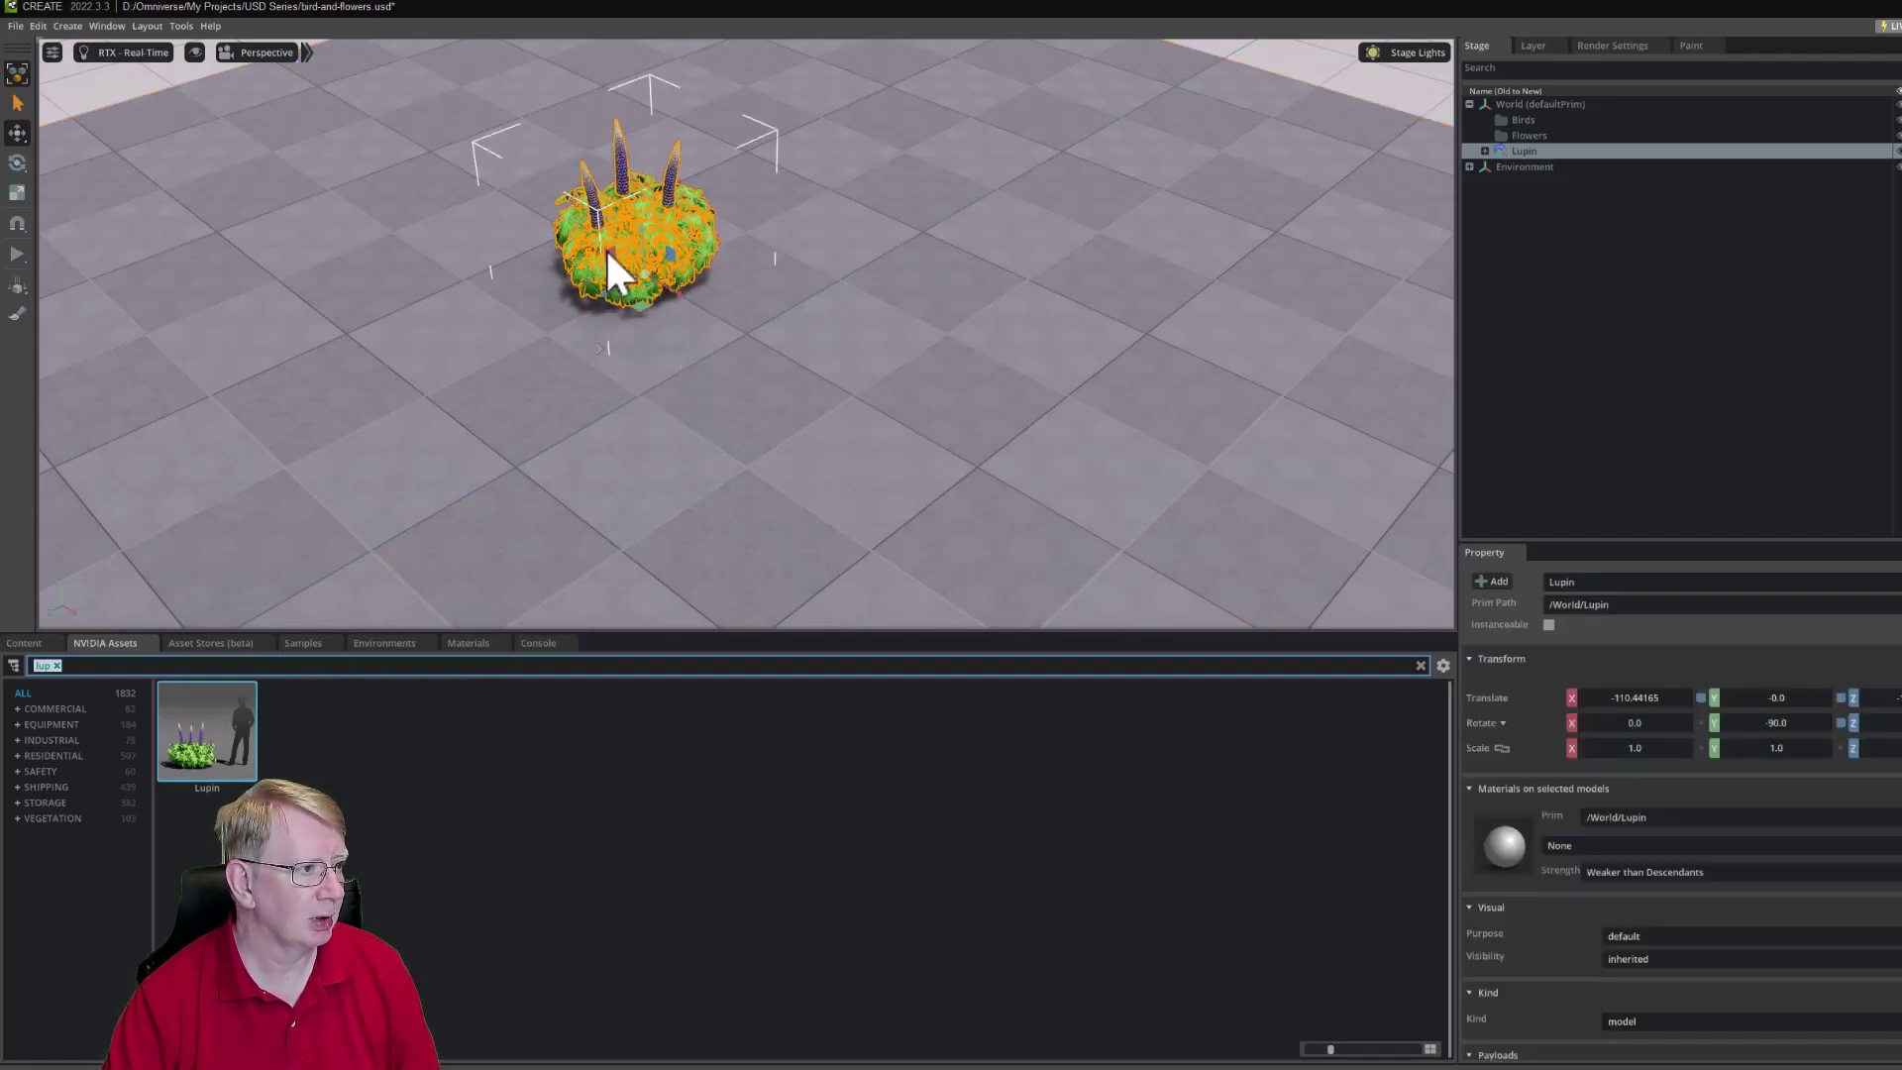
click(468, 300)
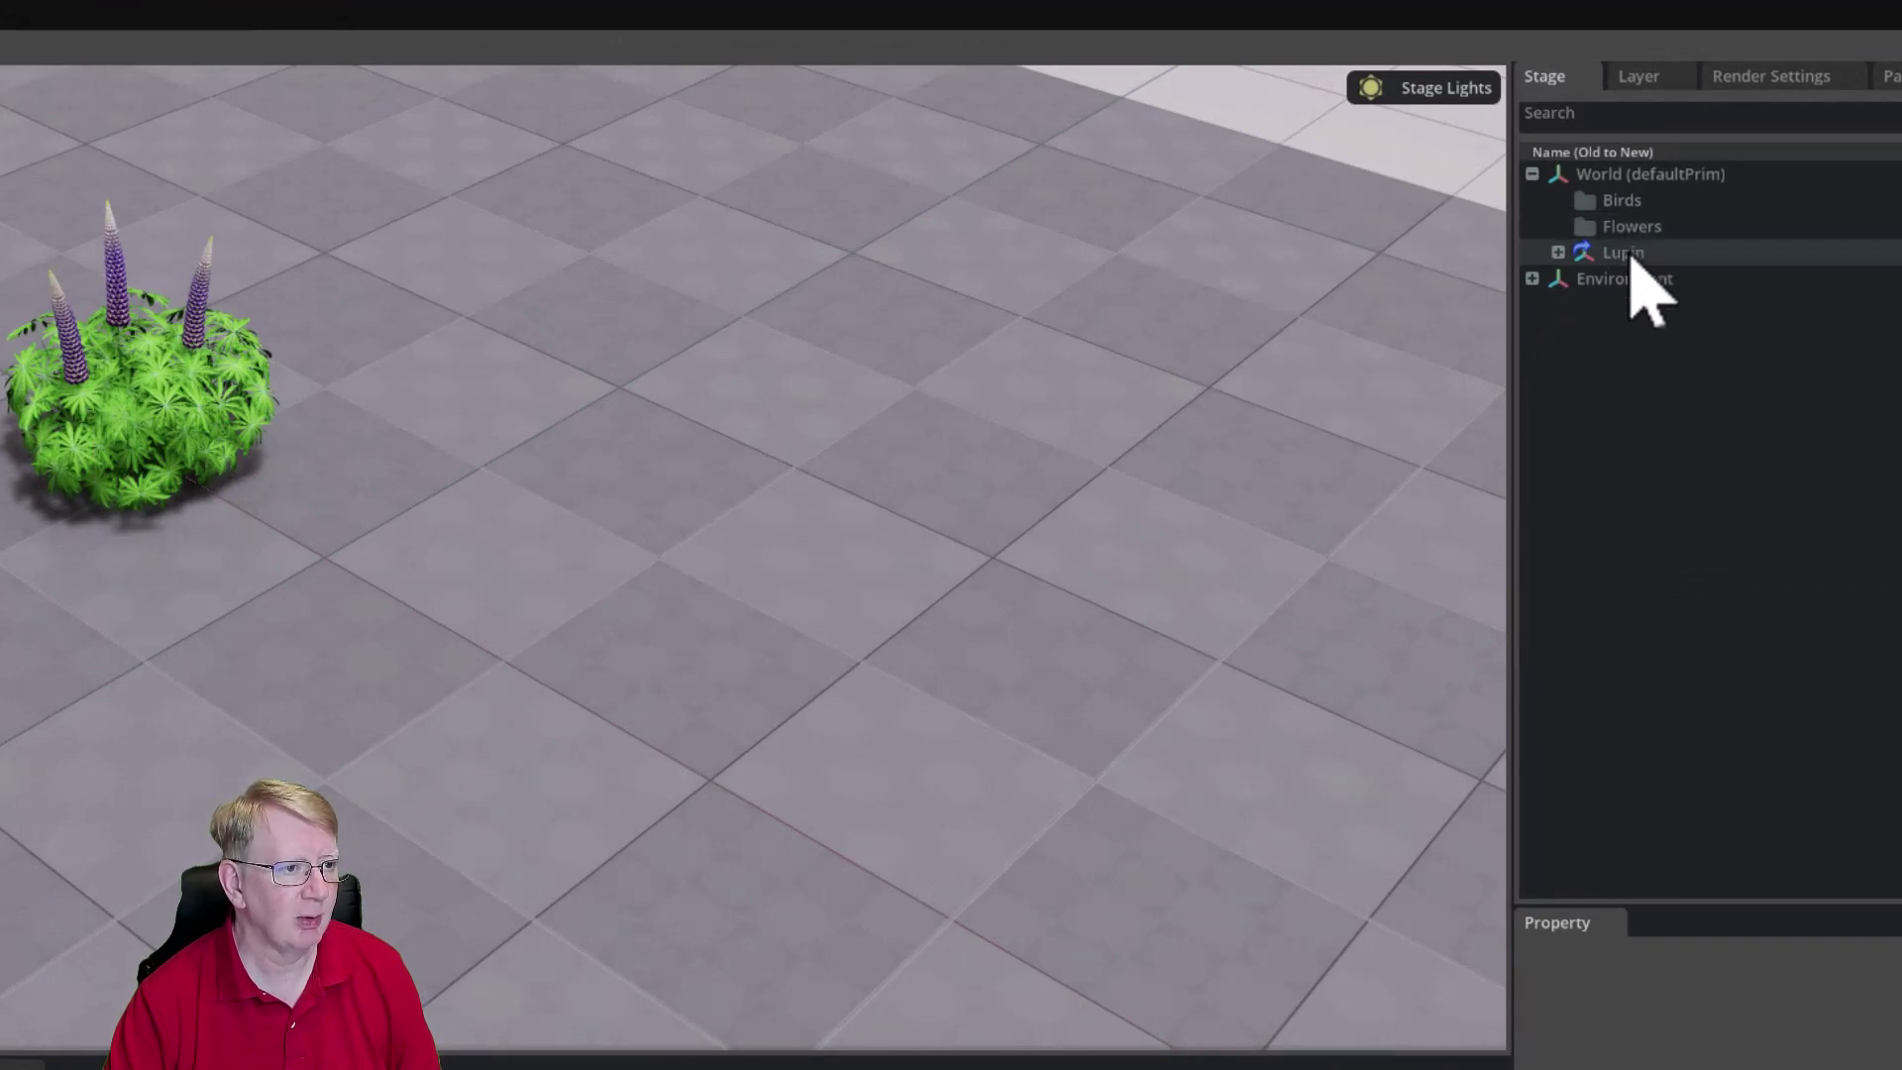
drag(1630, 254, 1633, 233)
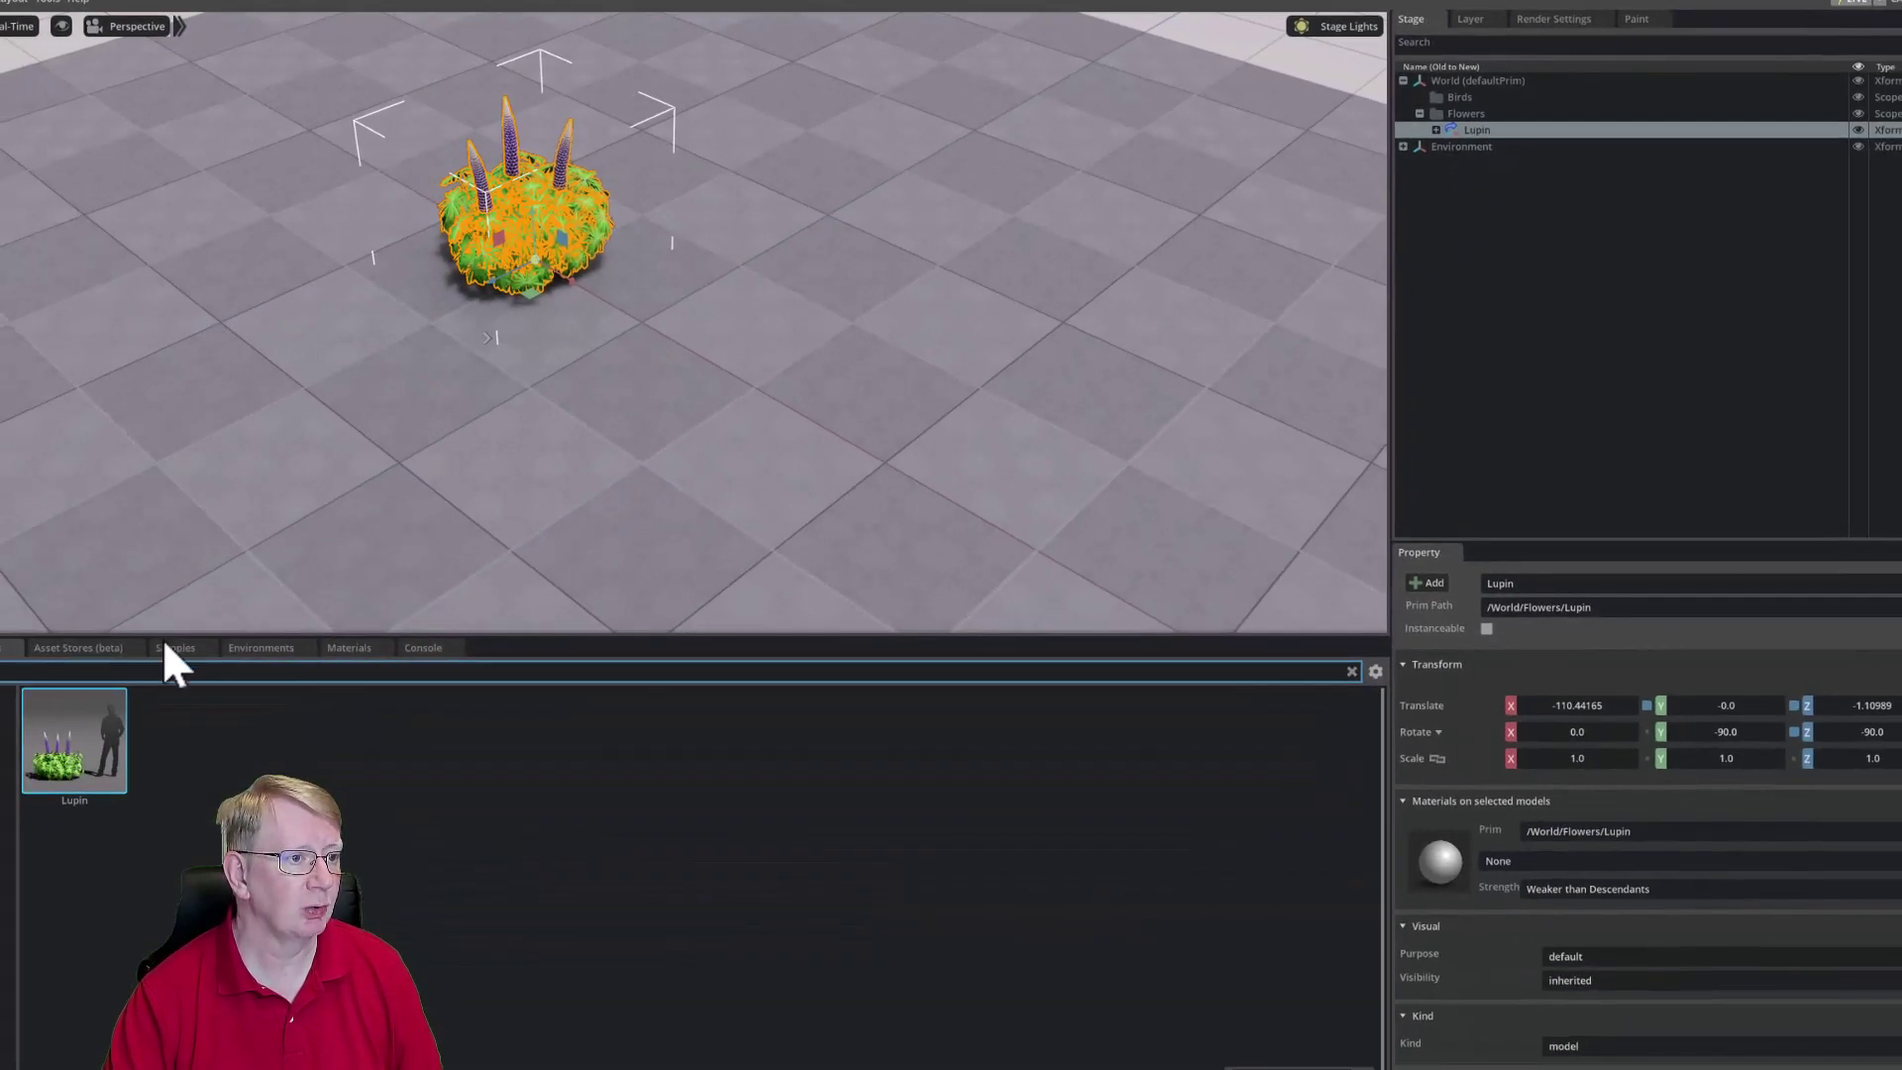
Step: Add a second Lupin directly into the Flowers scope, positioned beside the first at about X 1, Z -134, and expand the Environment prim
drag(83, 731, 1462, 113)
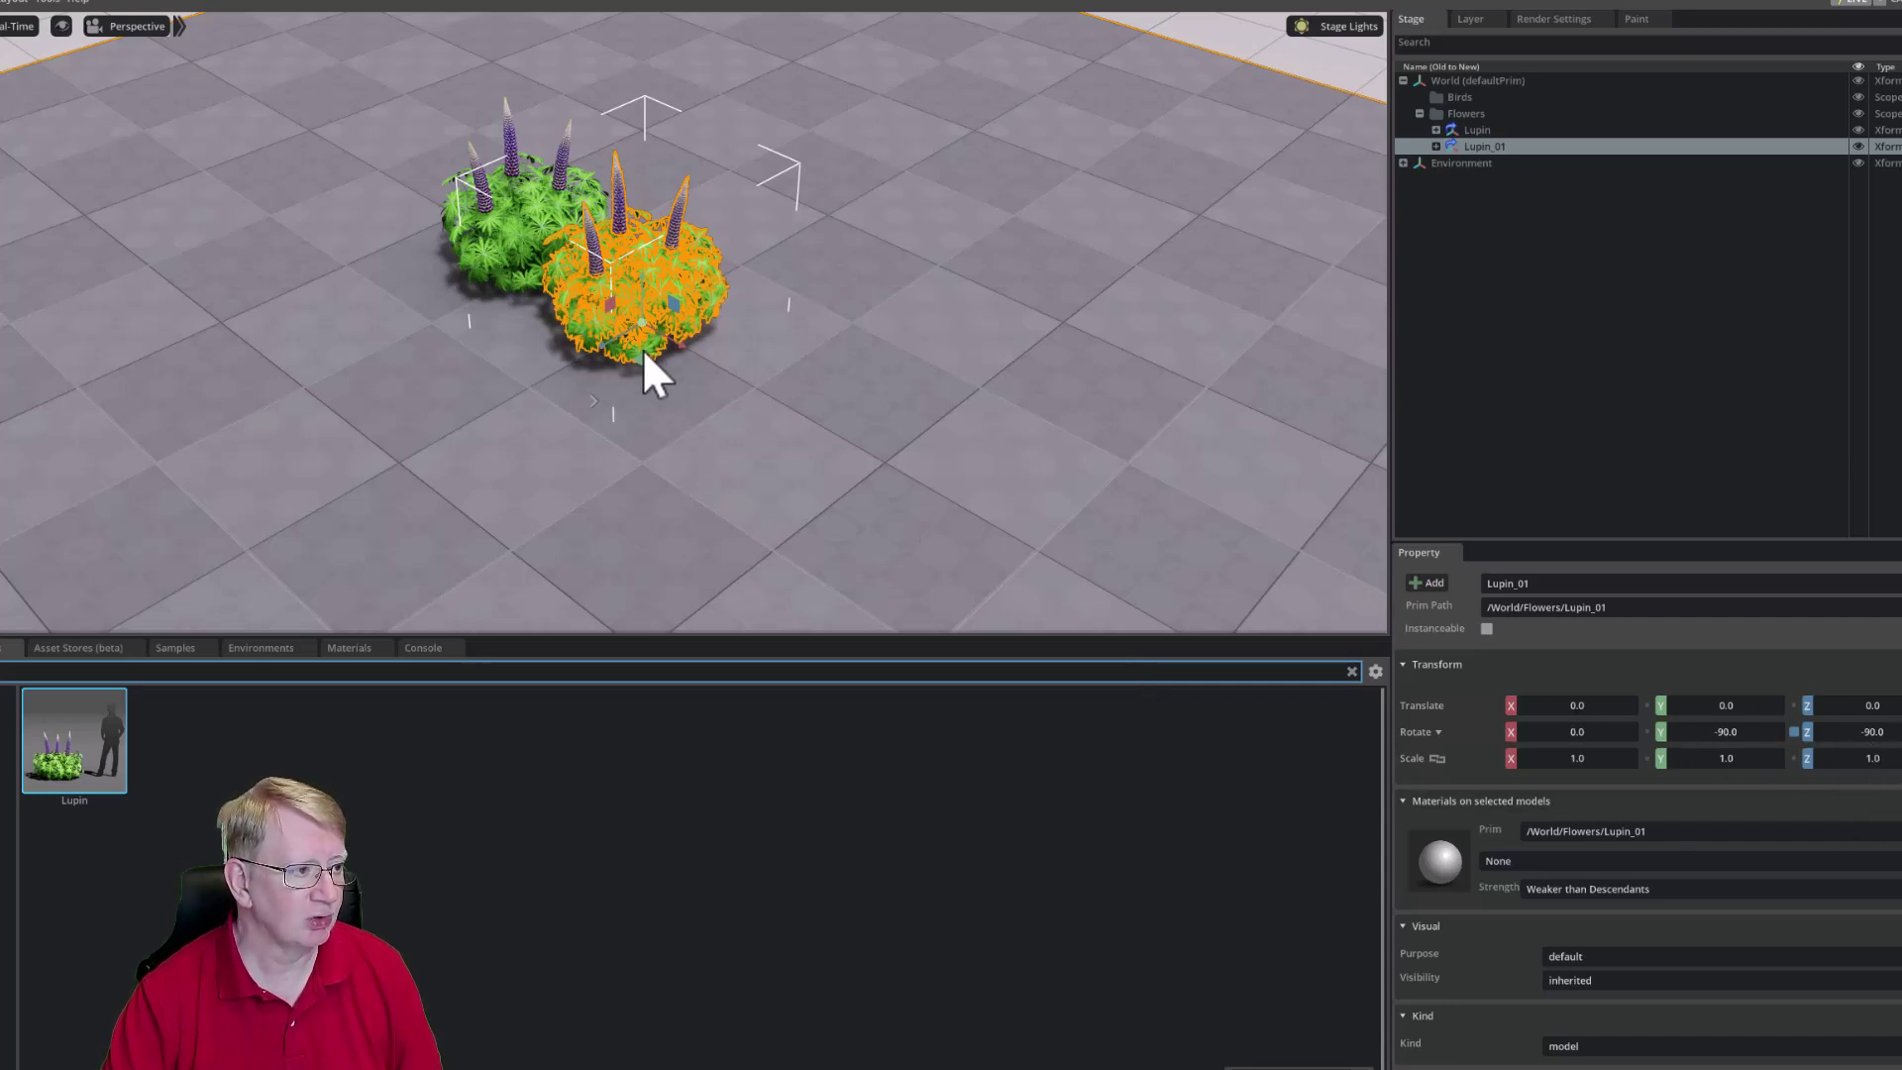
drag(635, 363, 771, 281)
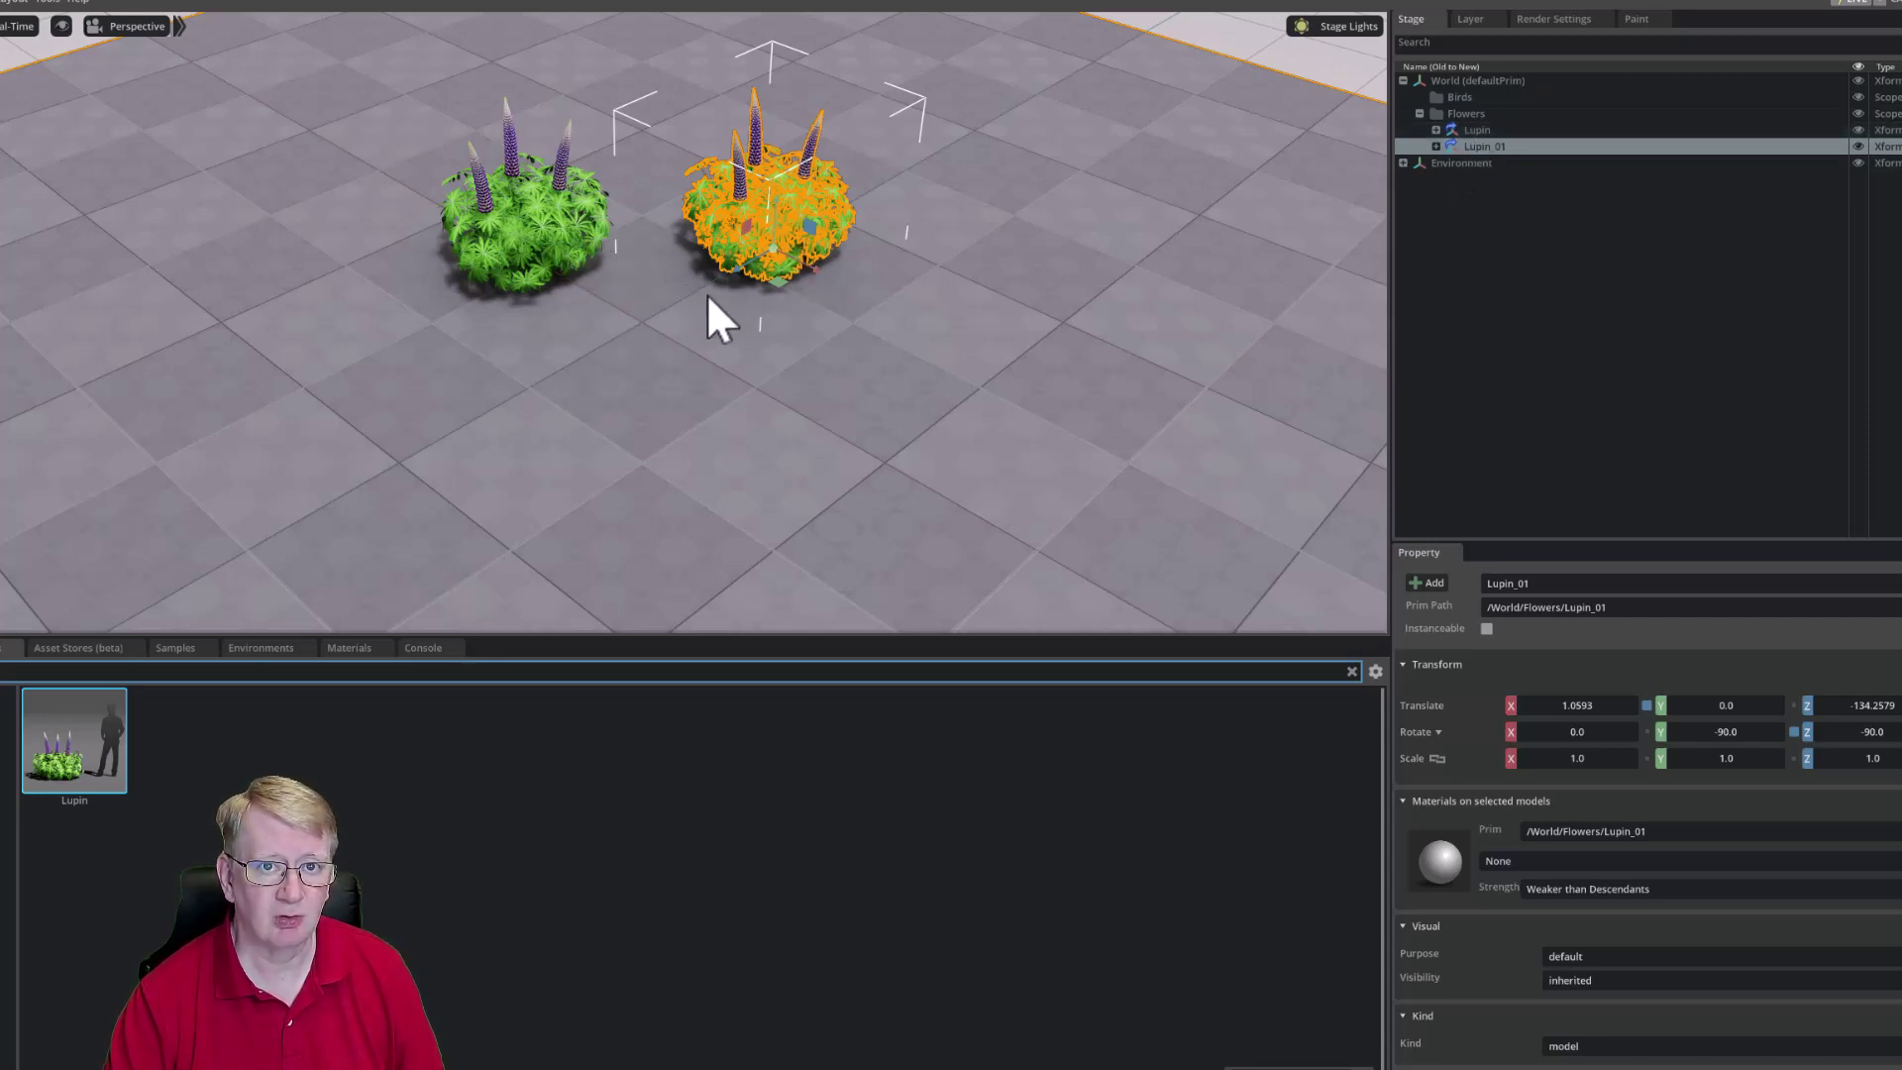
click(1468, 198)
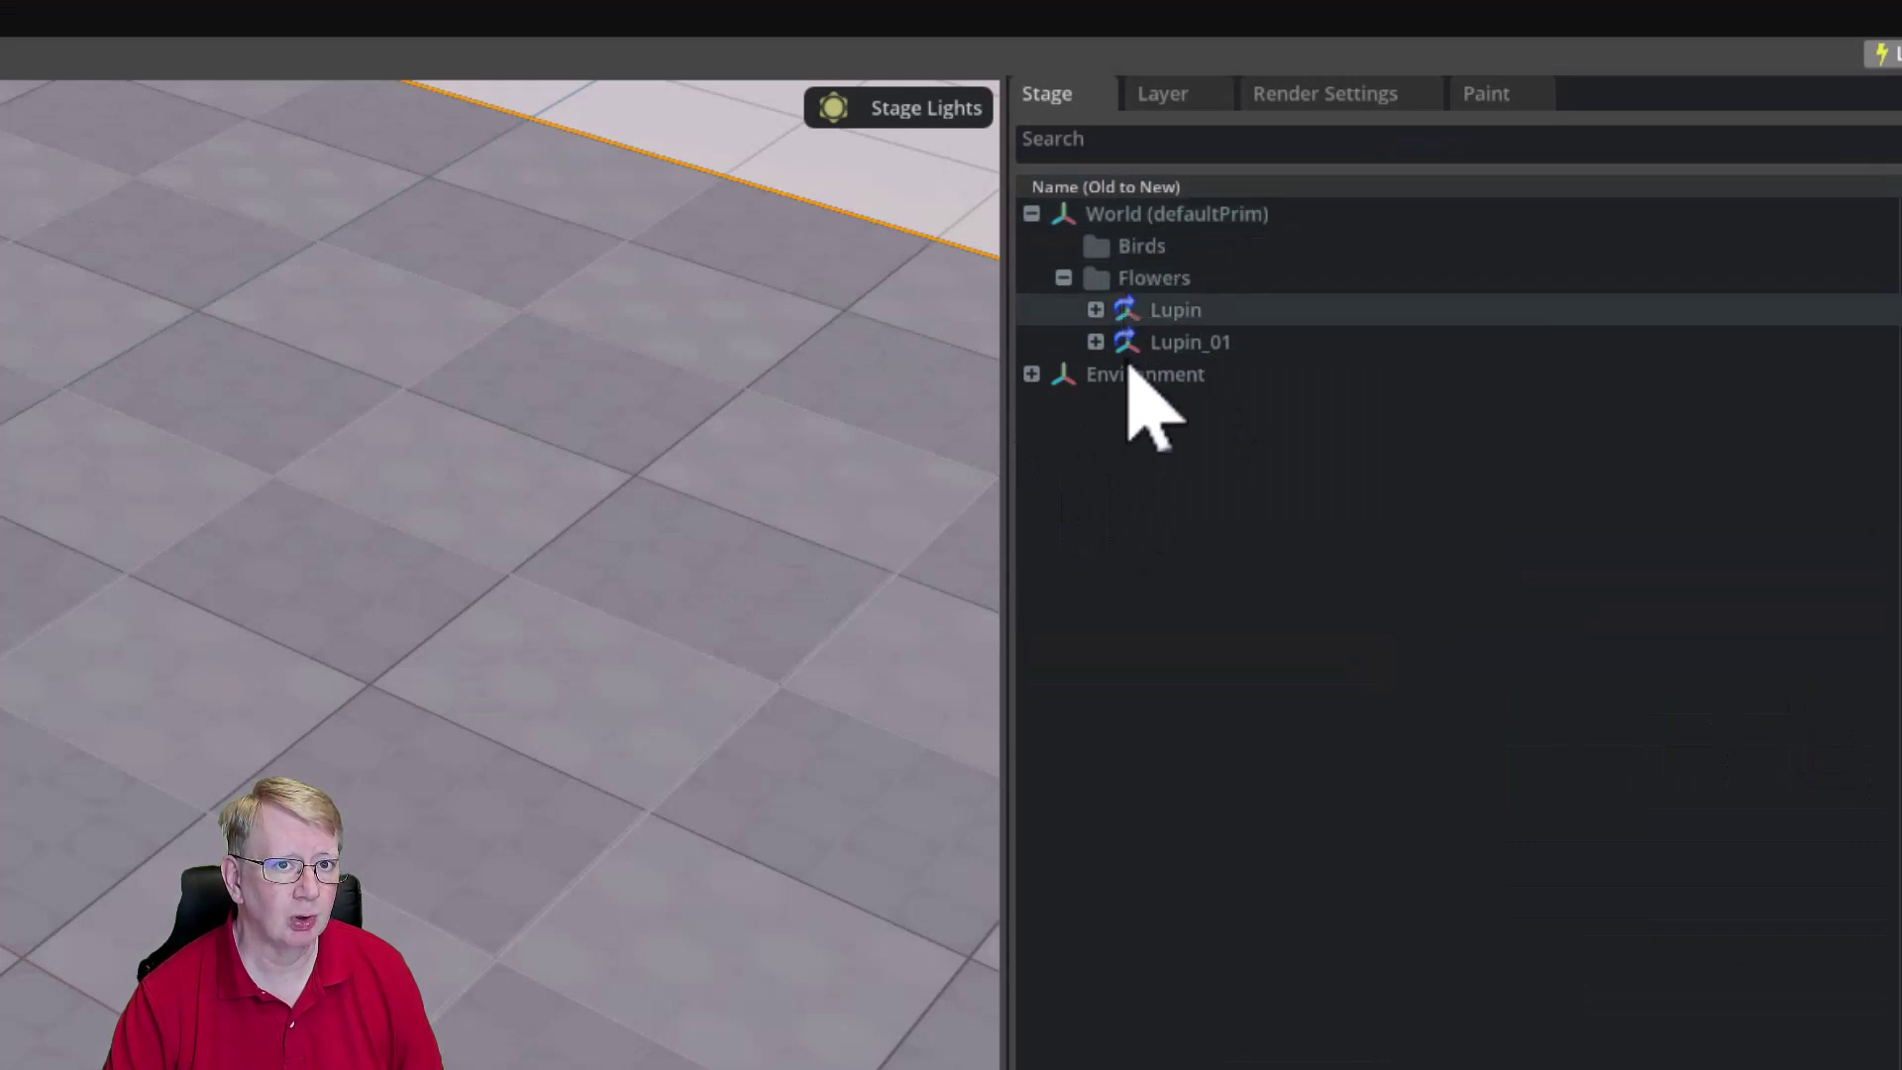
click(1032, 375)
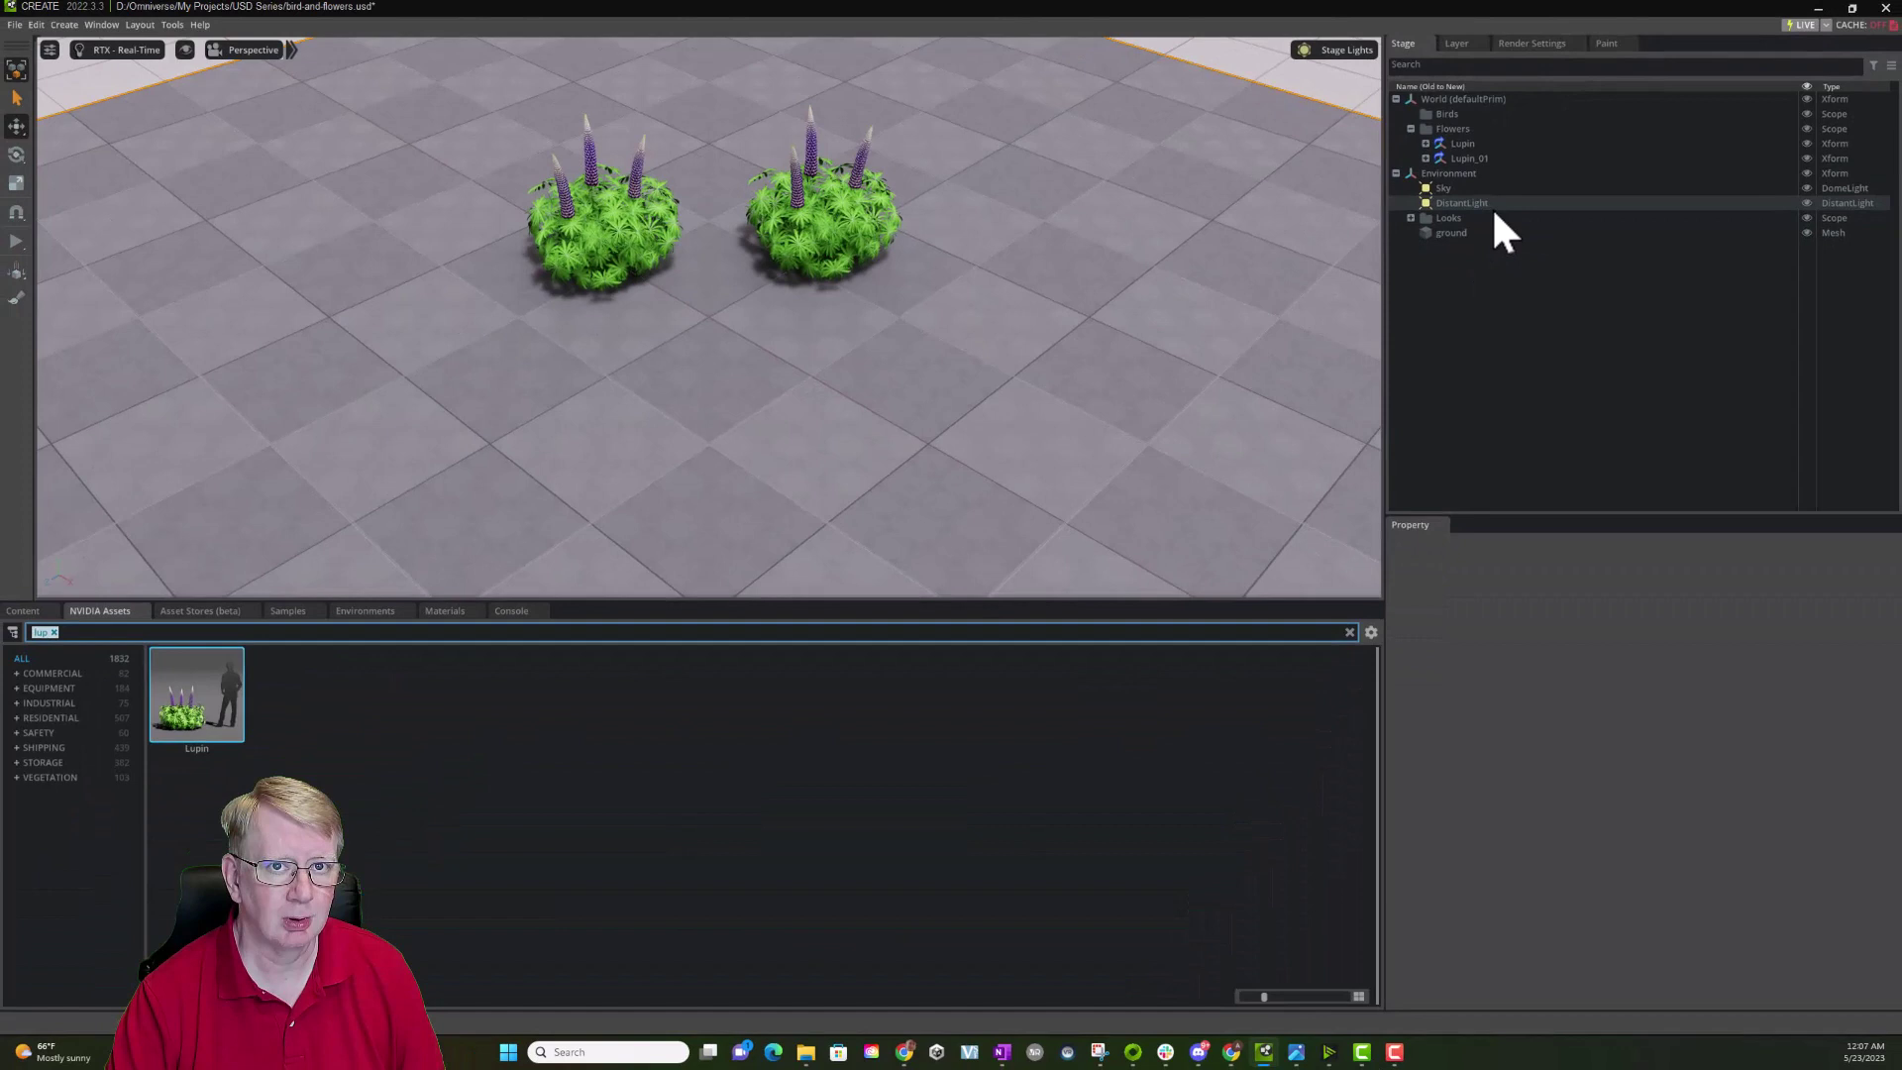
Step: Place the USD model from the Flying hummingbird folder between the plants and move its prim into the Birds scope
click(24, 610)
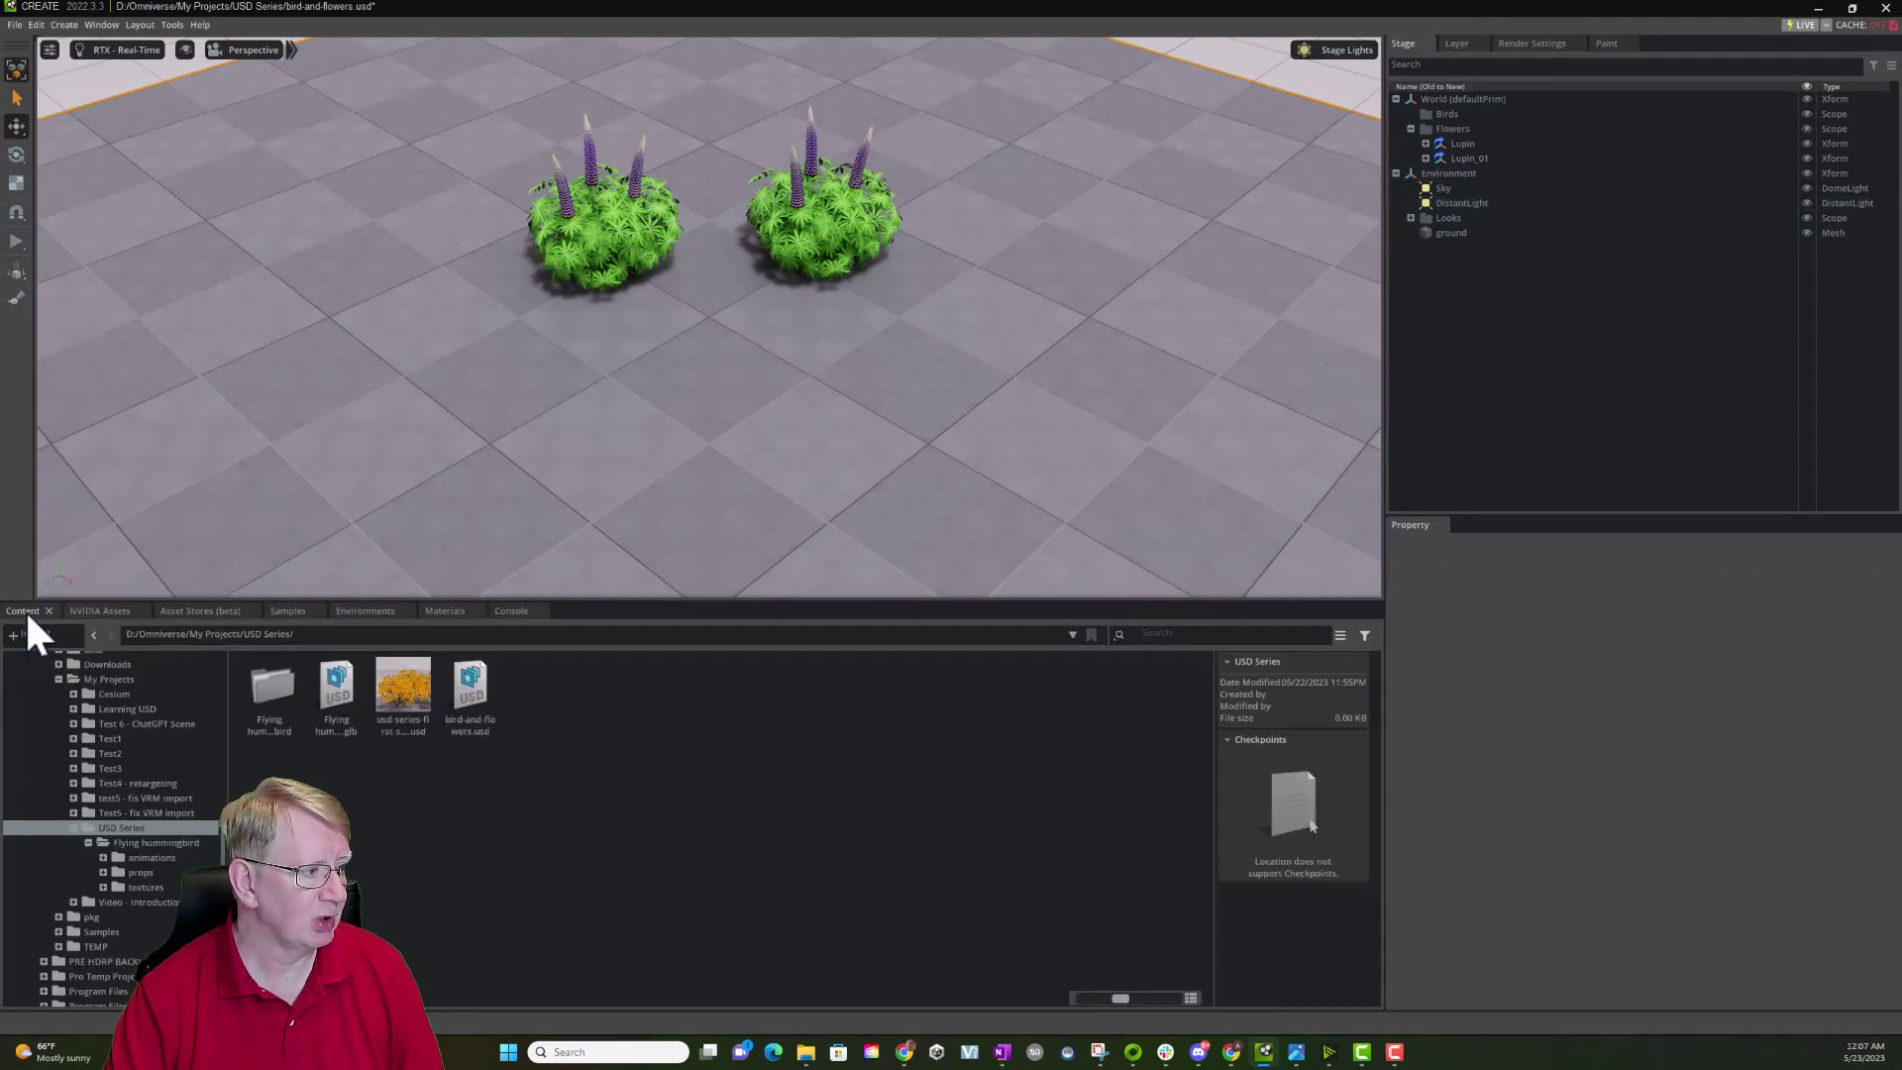
double_click(274, 693)
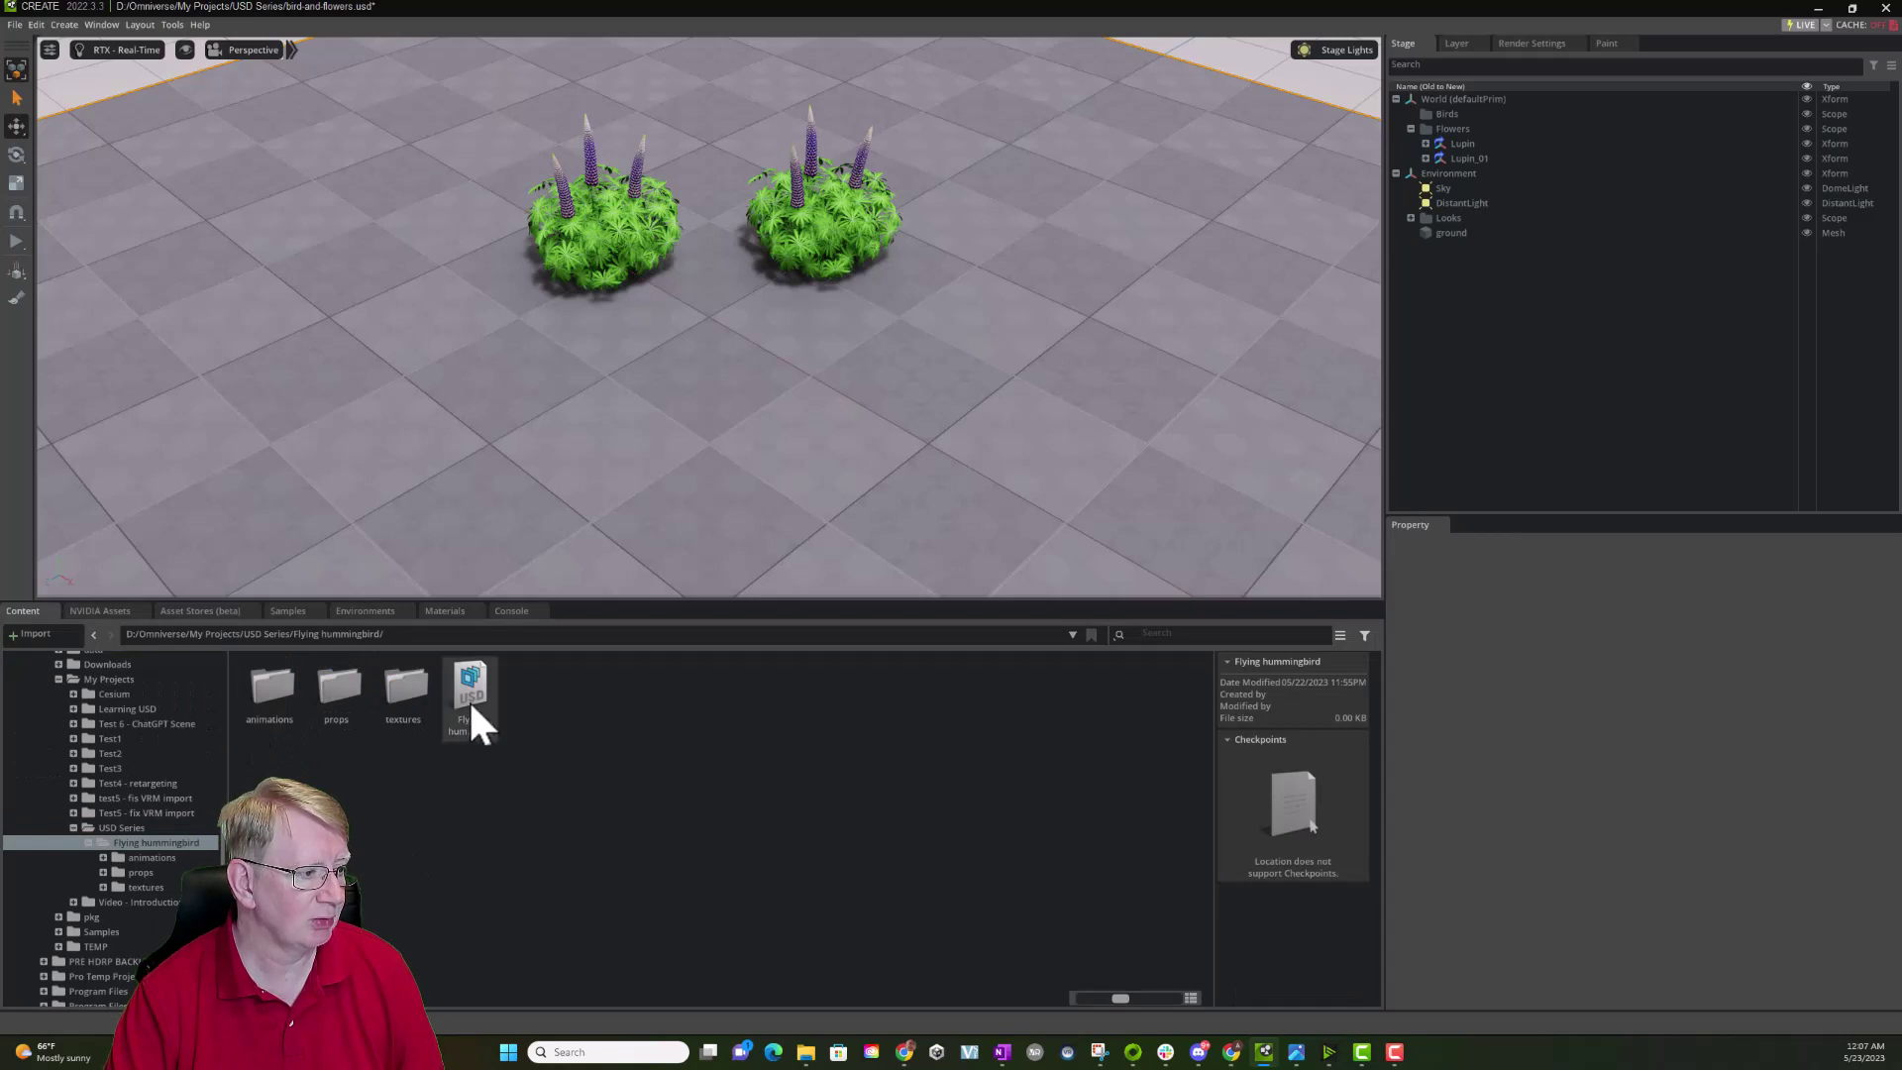
drag(470, 695, 643, 298)
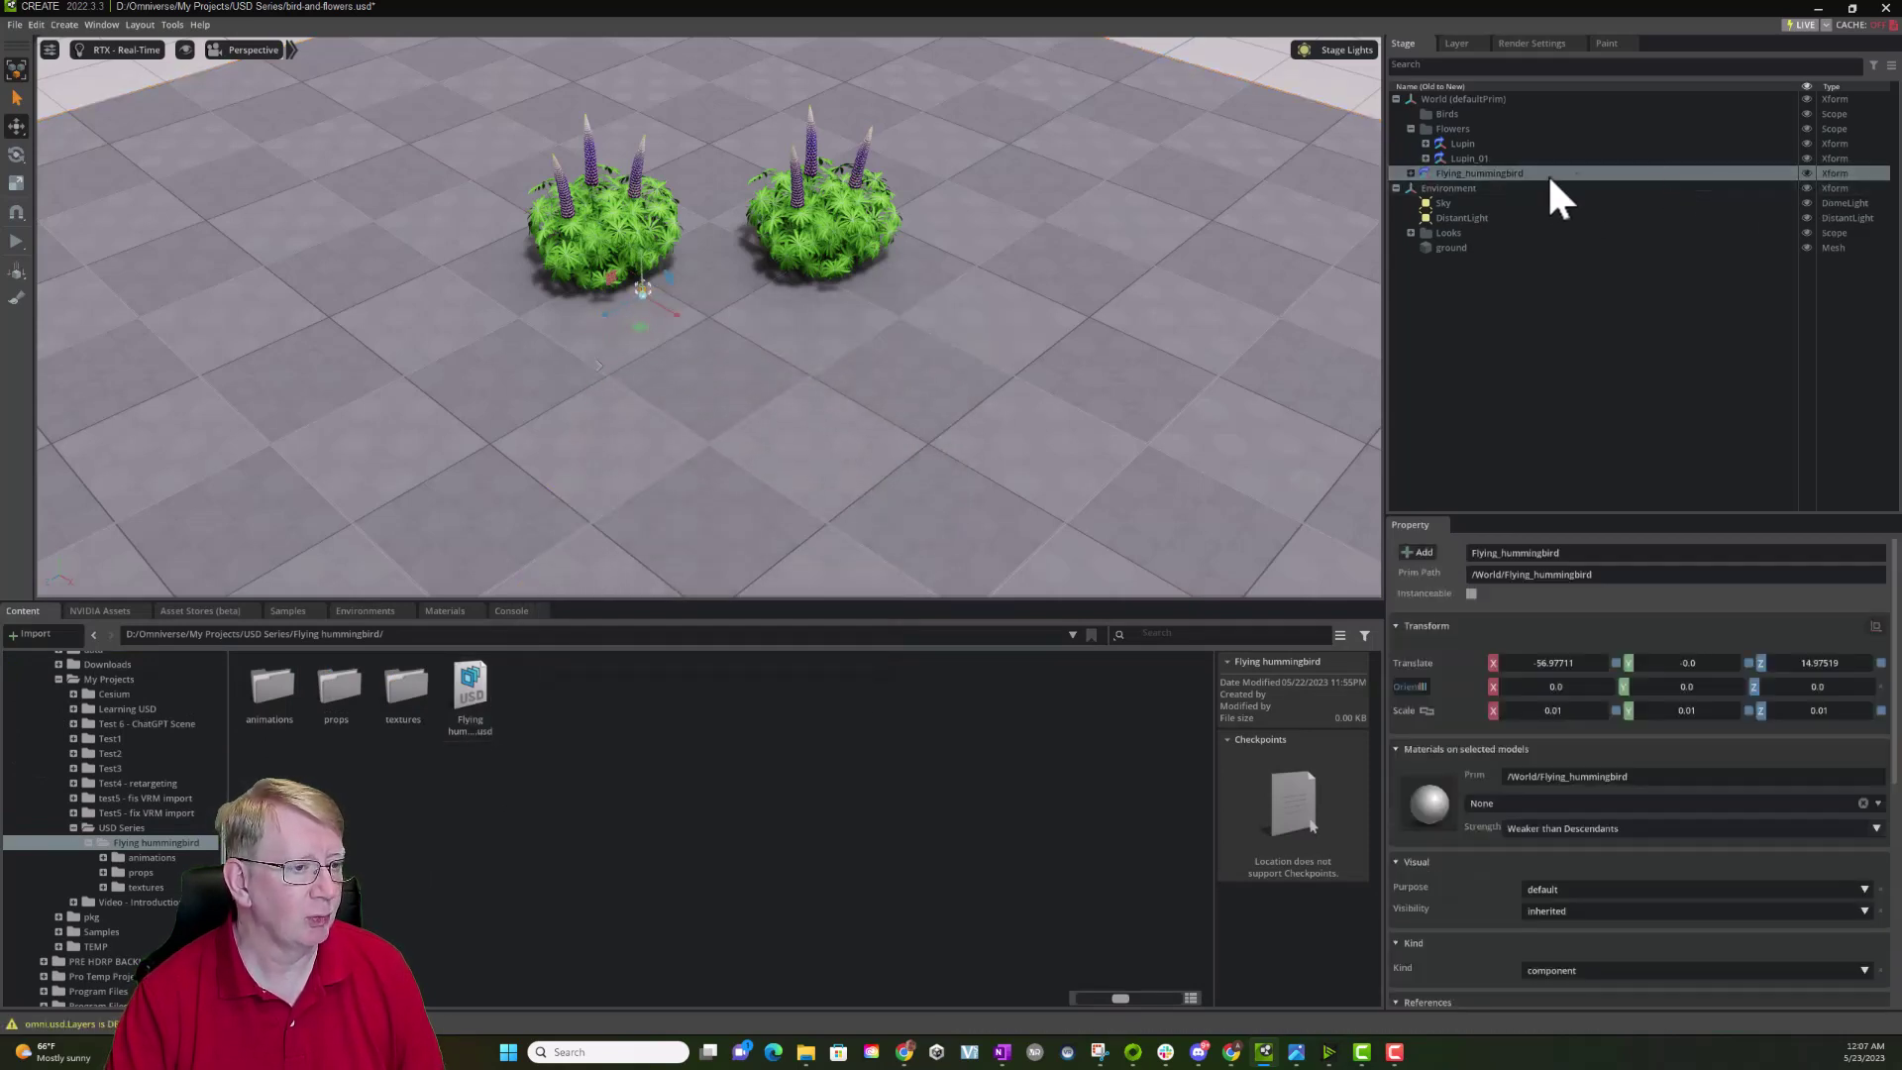
drag(1504, 172, 1491, 116)
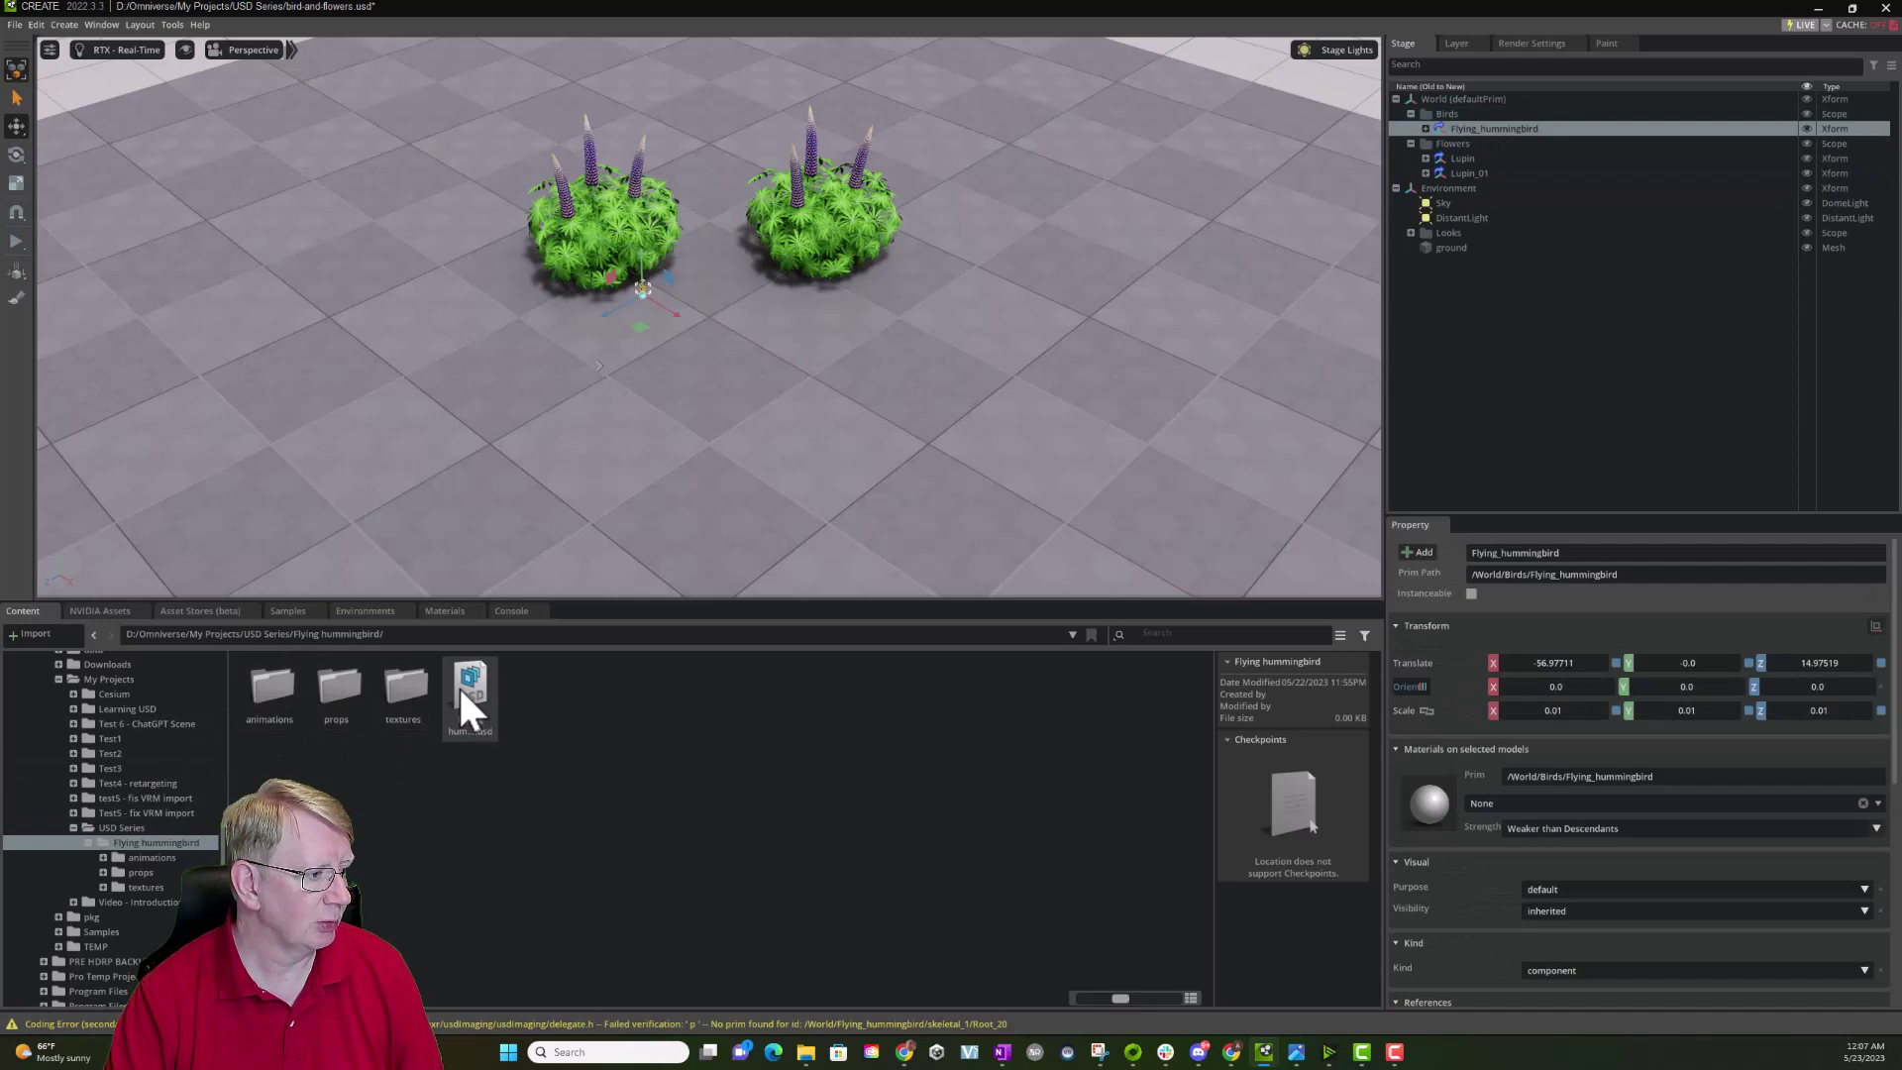
Step: Add a second flying hummingbird directly into the Birds scope and frame it in the viewport
drag(459, 688, 1442, 105)
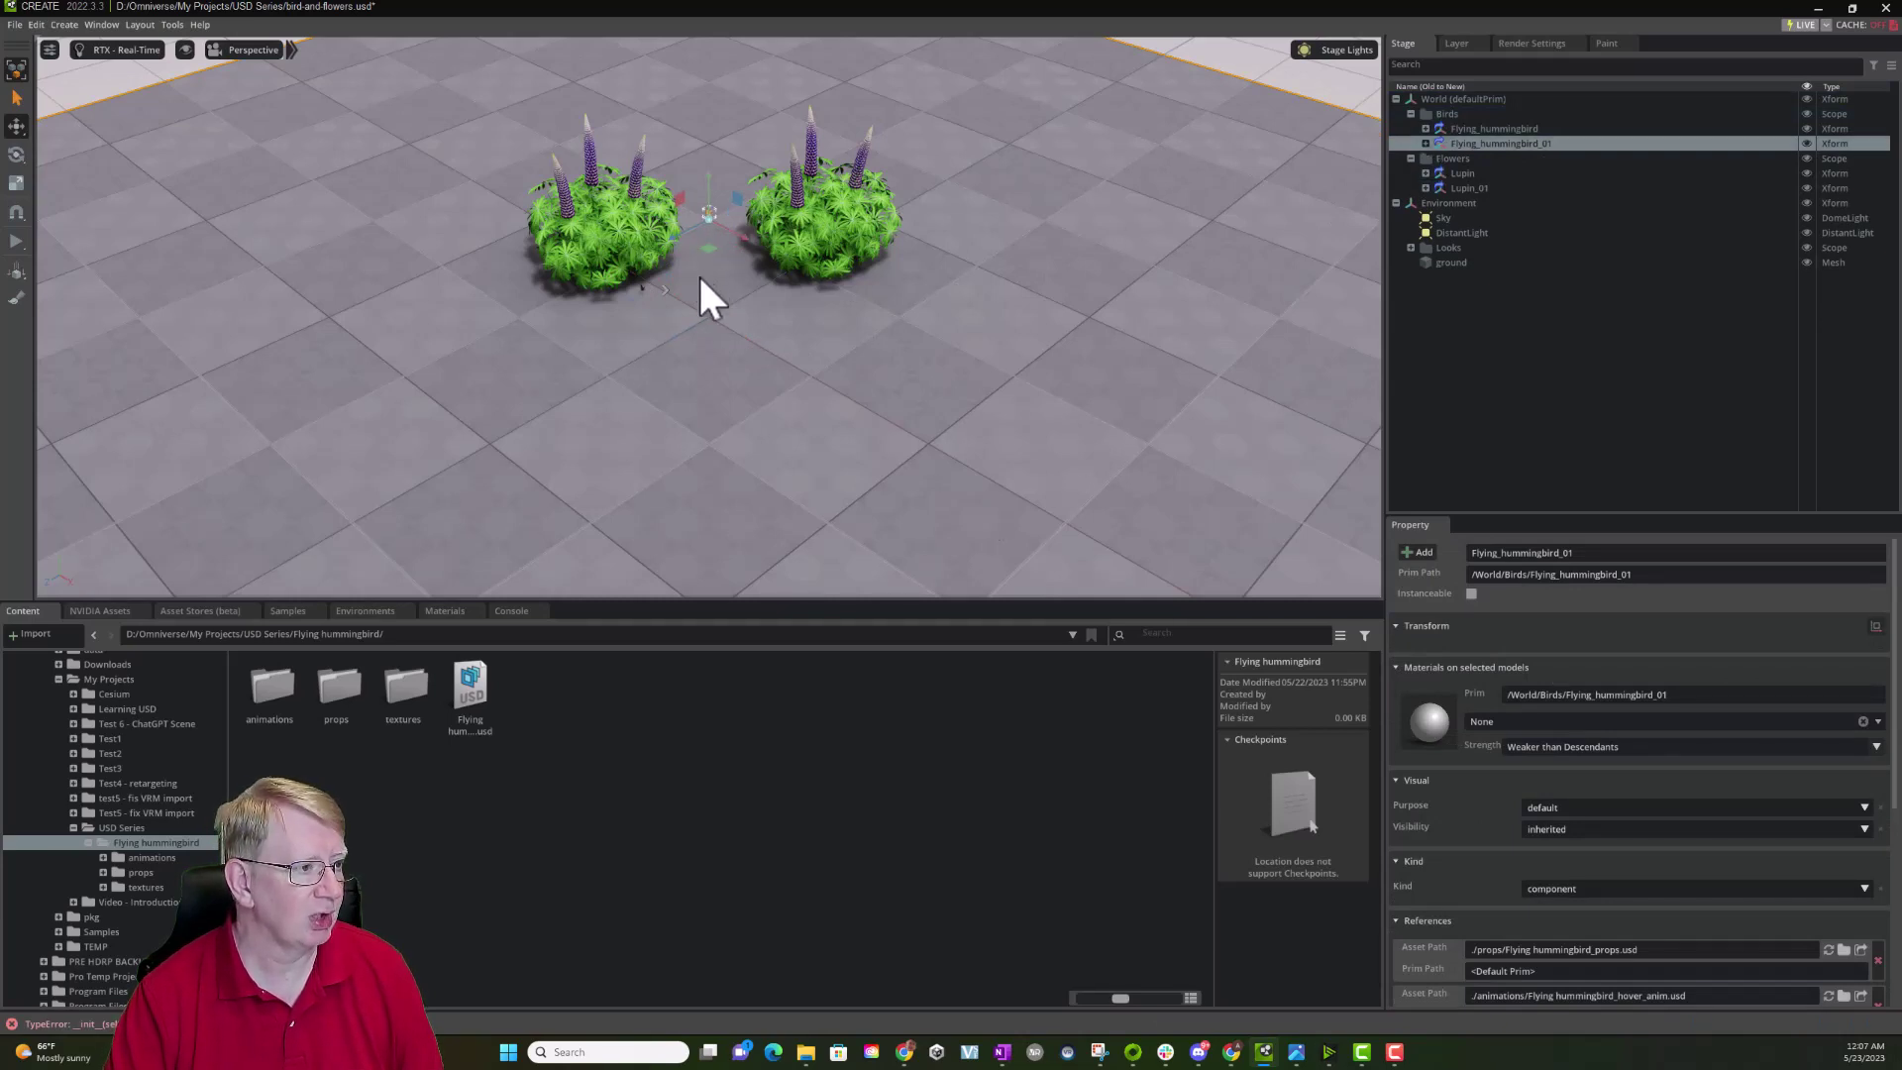
key(f)
scroll(699, 383, down, 3)
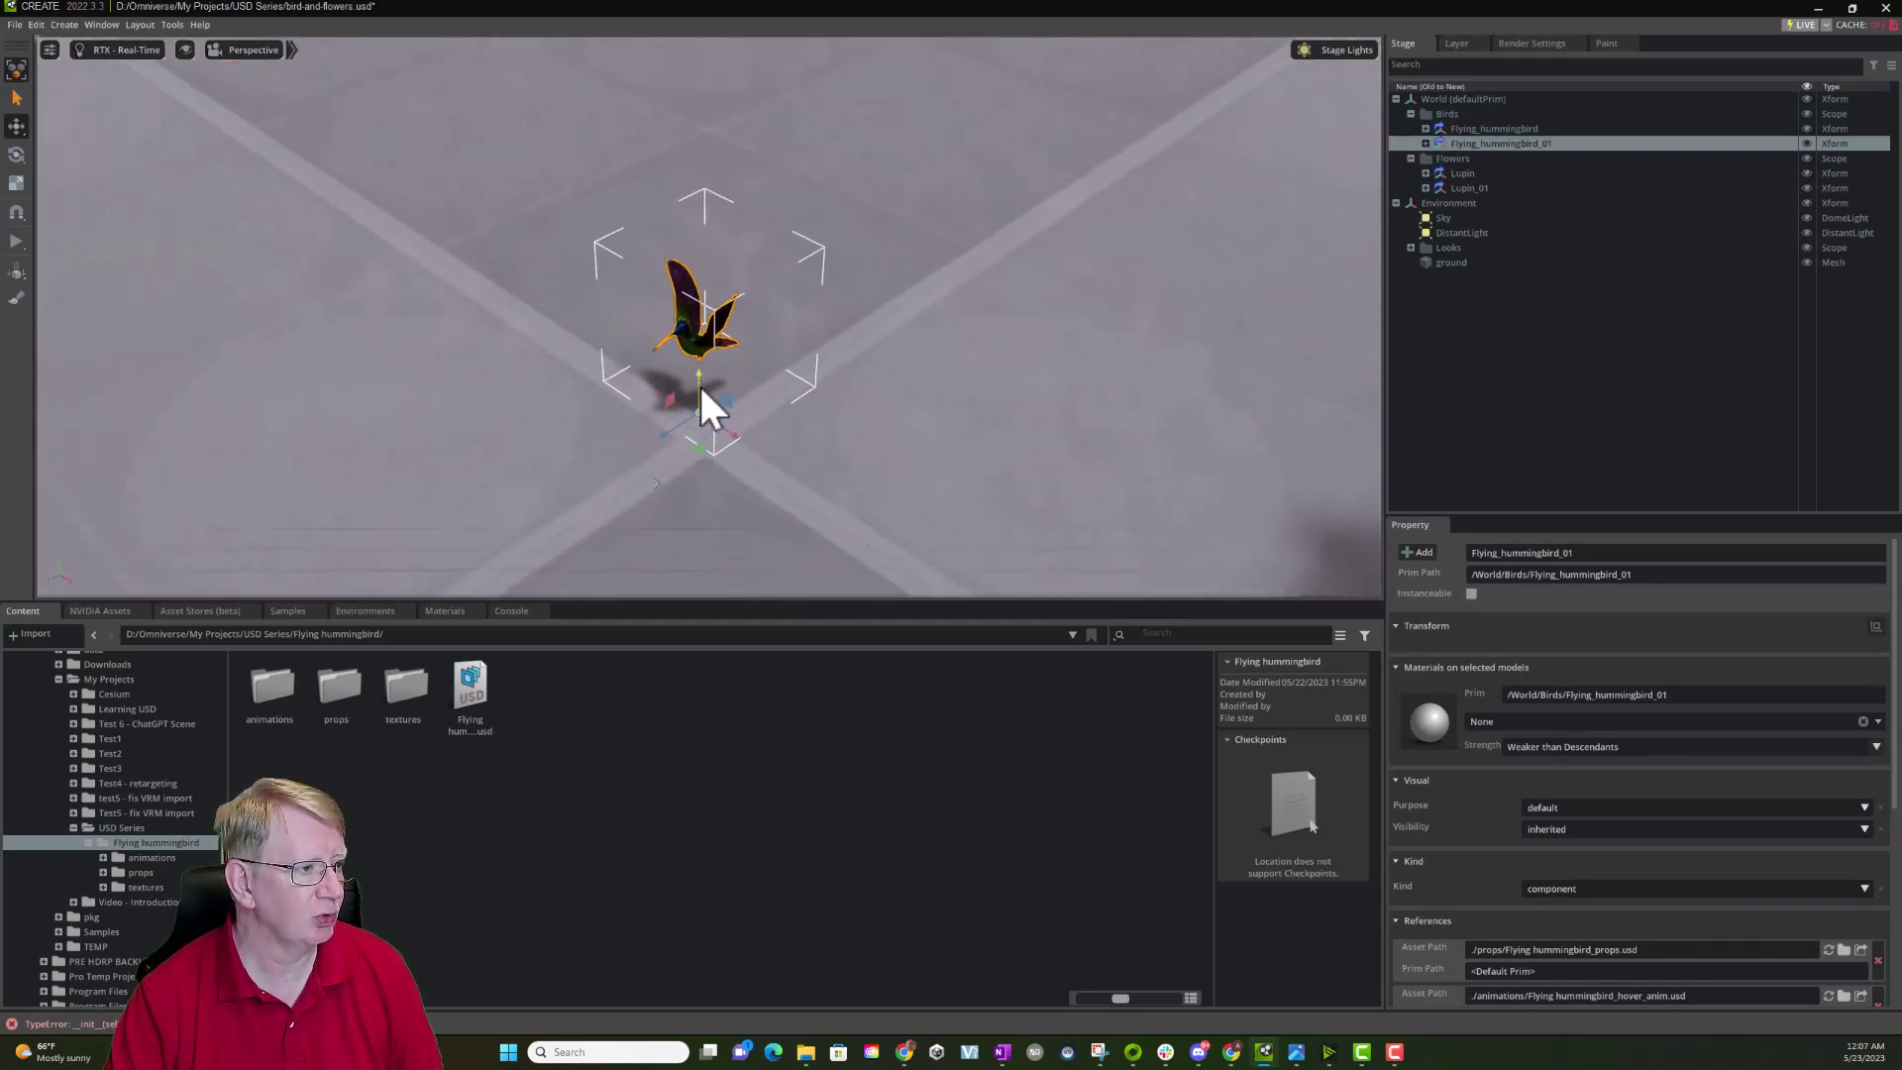
Step: Create an Xform prim inside the Birds scope
scroll(714, 388, down, 2)
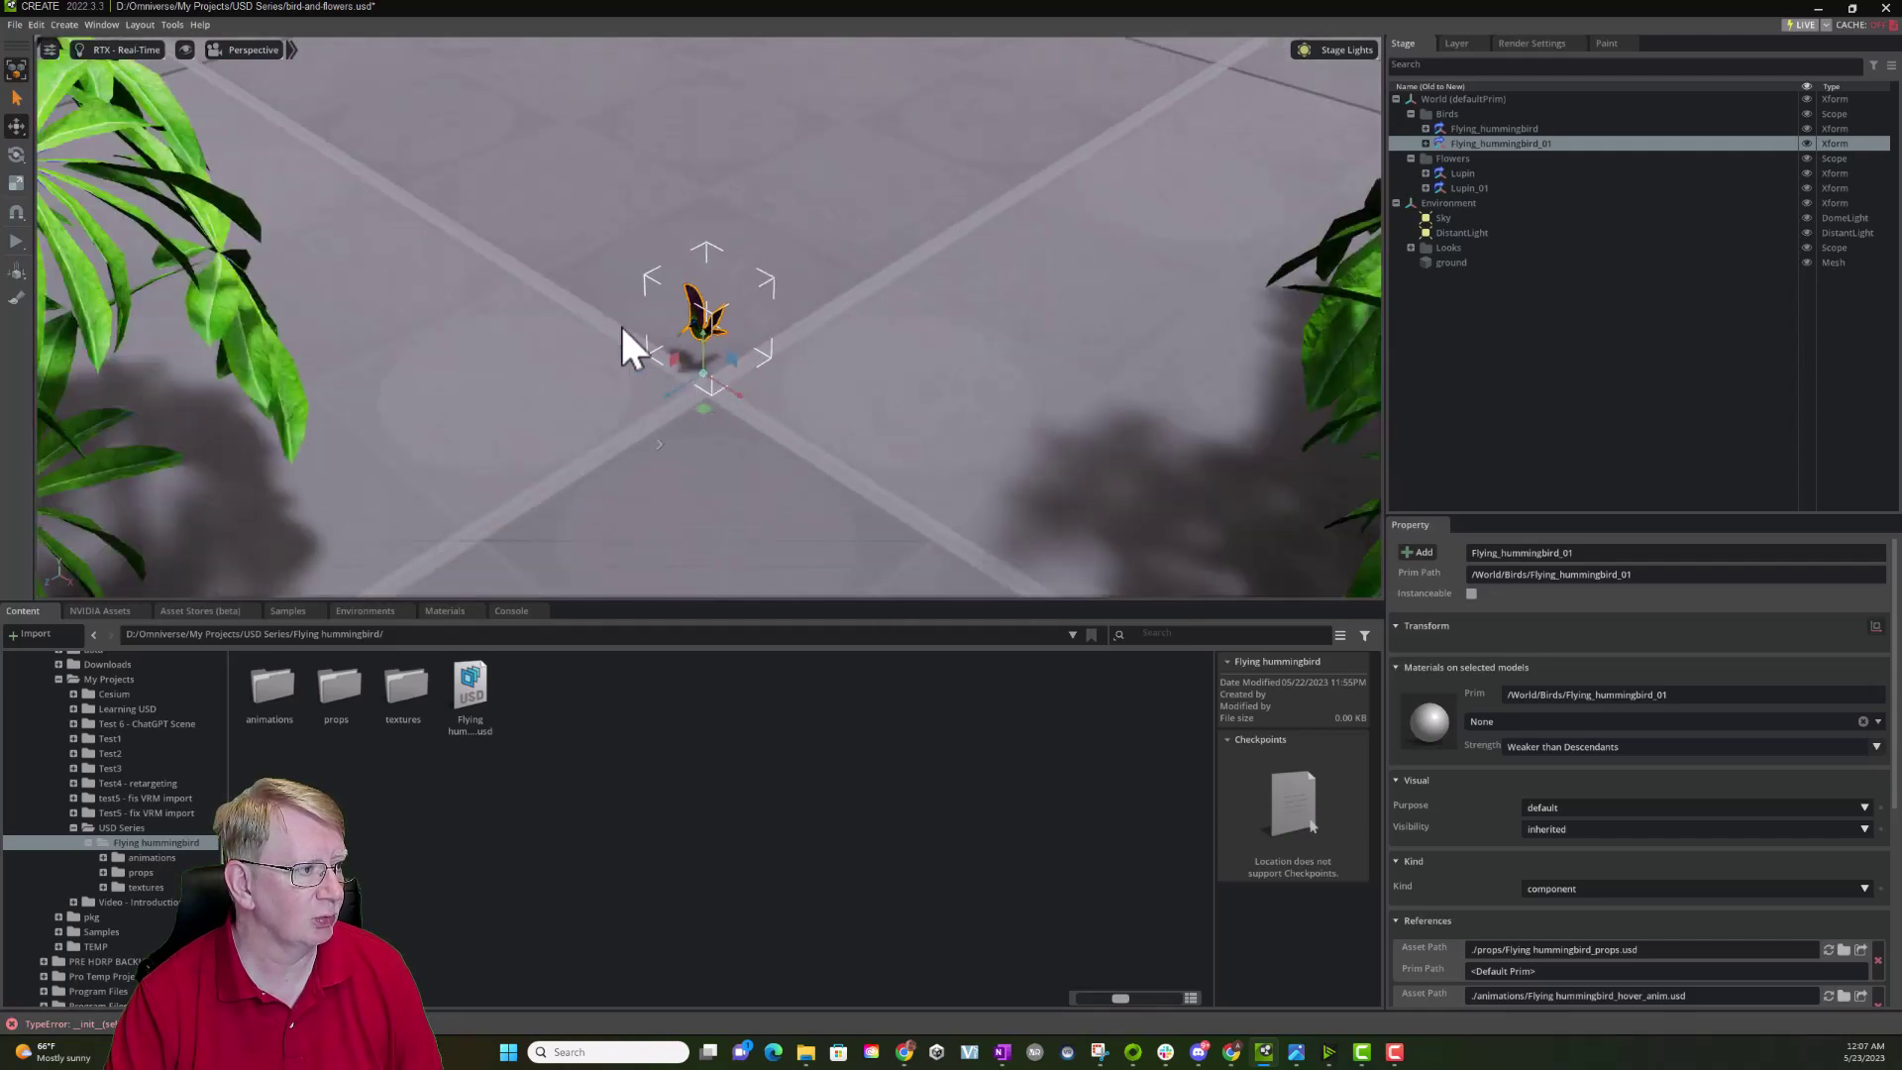
right_drag(620, 323, 509, 262)
scroll(509, 261, up, 3)
right_drag(740, 282, 785, 375)
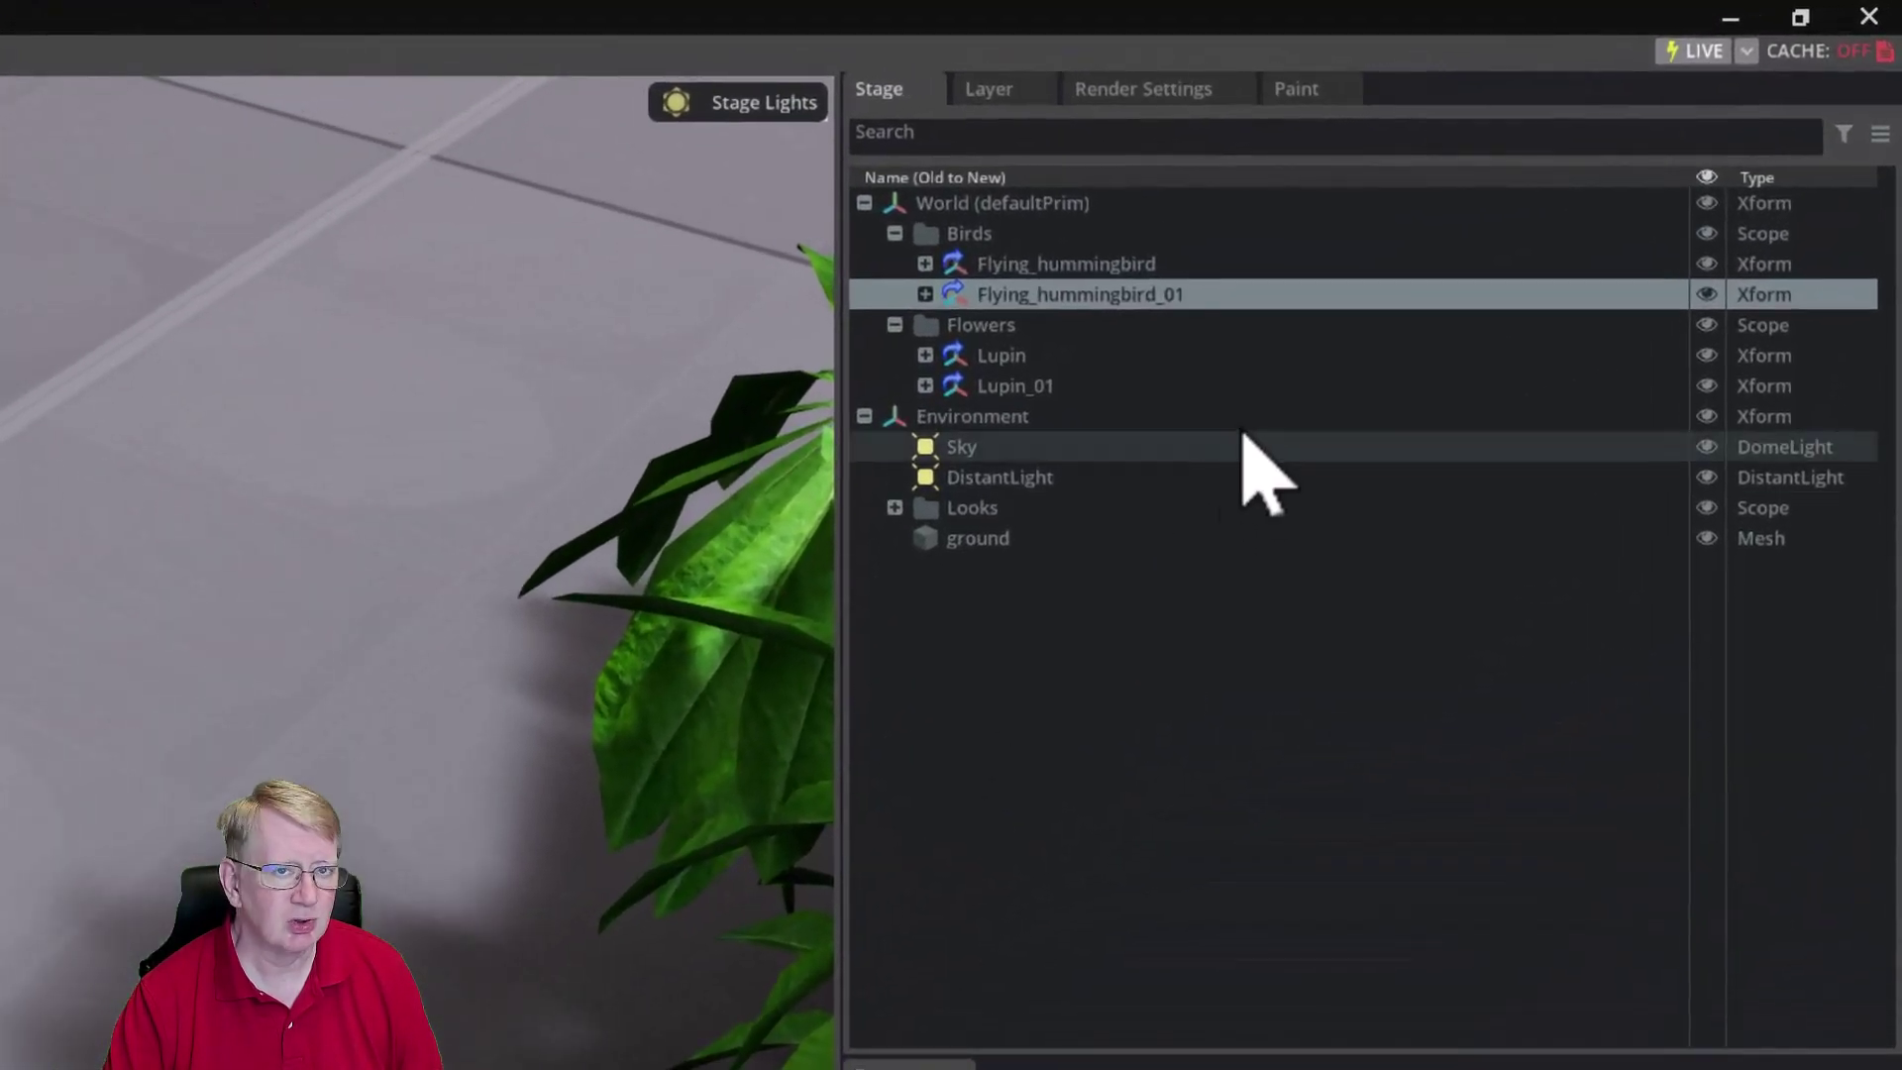
click(1002, 242)
right_click(1001, 242)
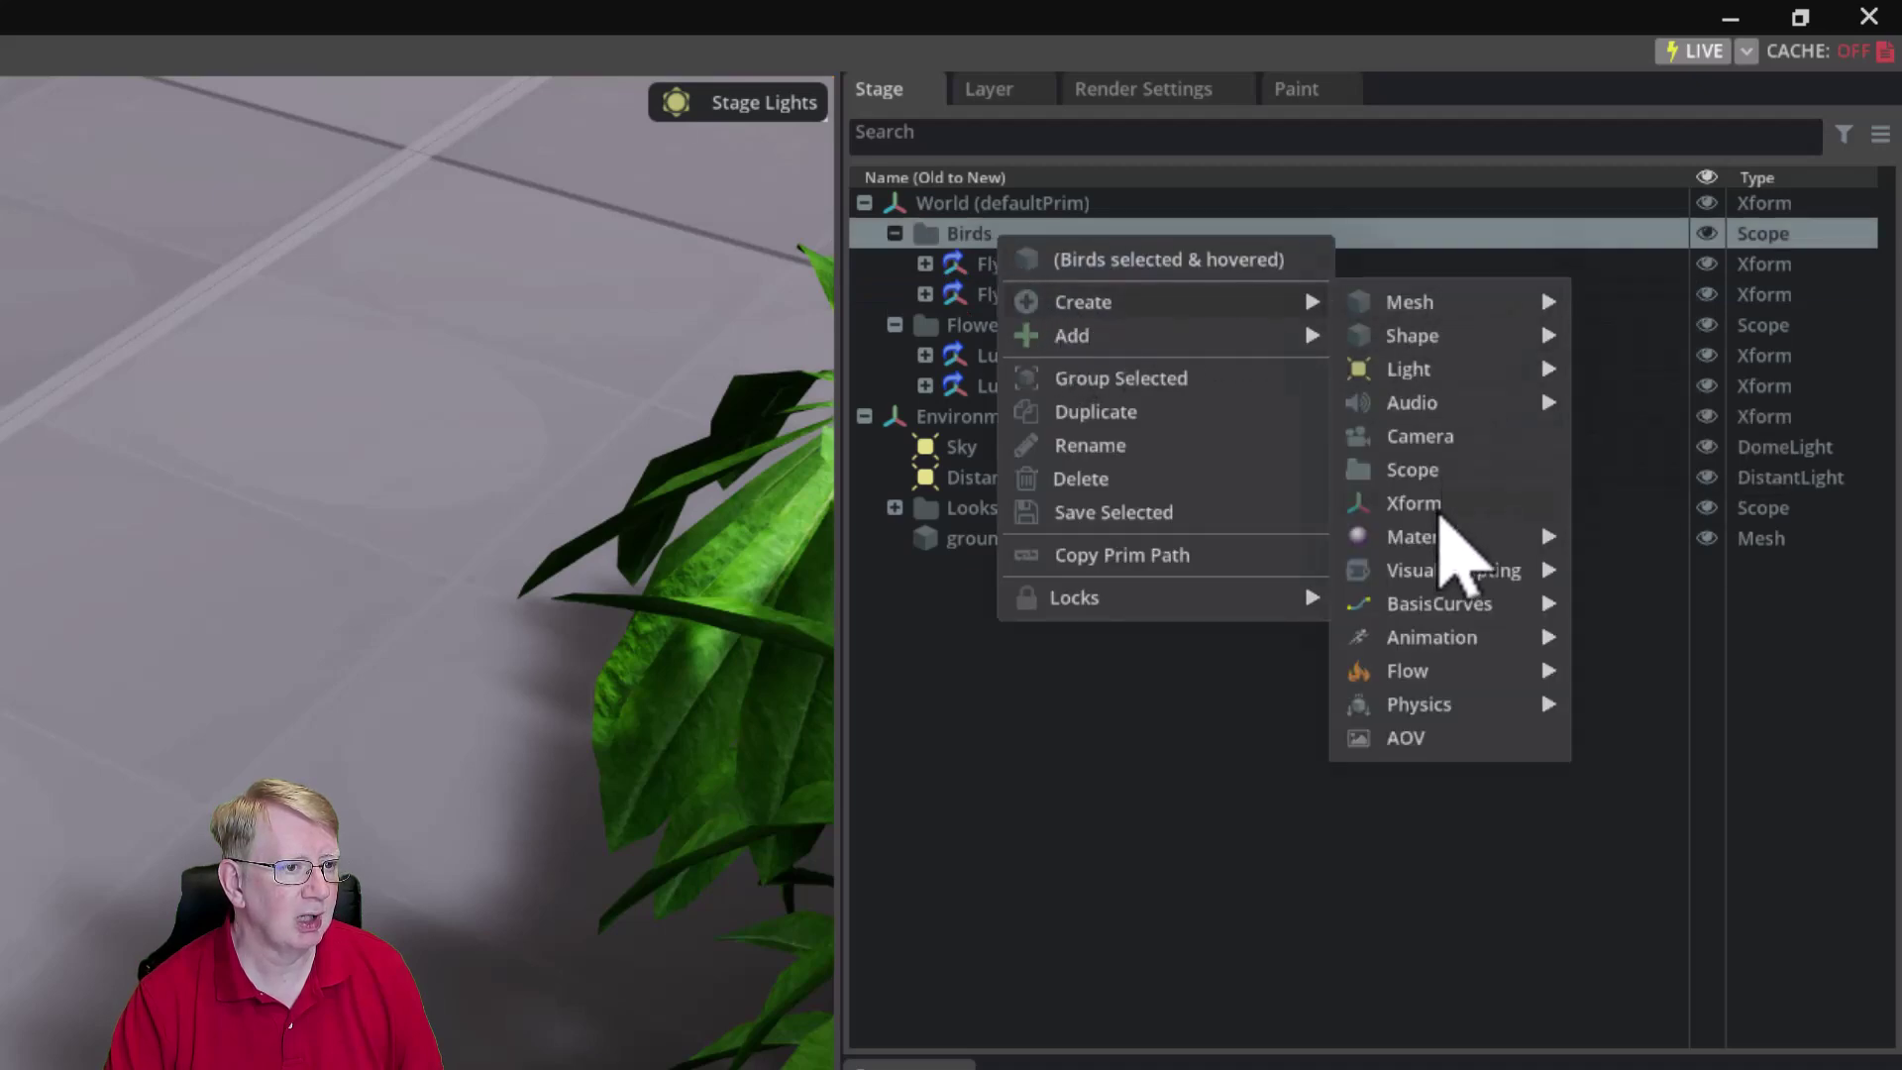
click(1439, 505)
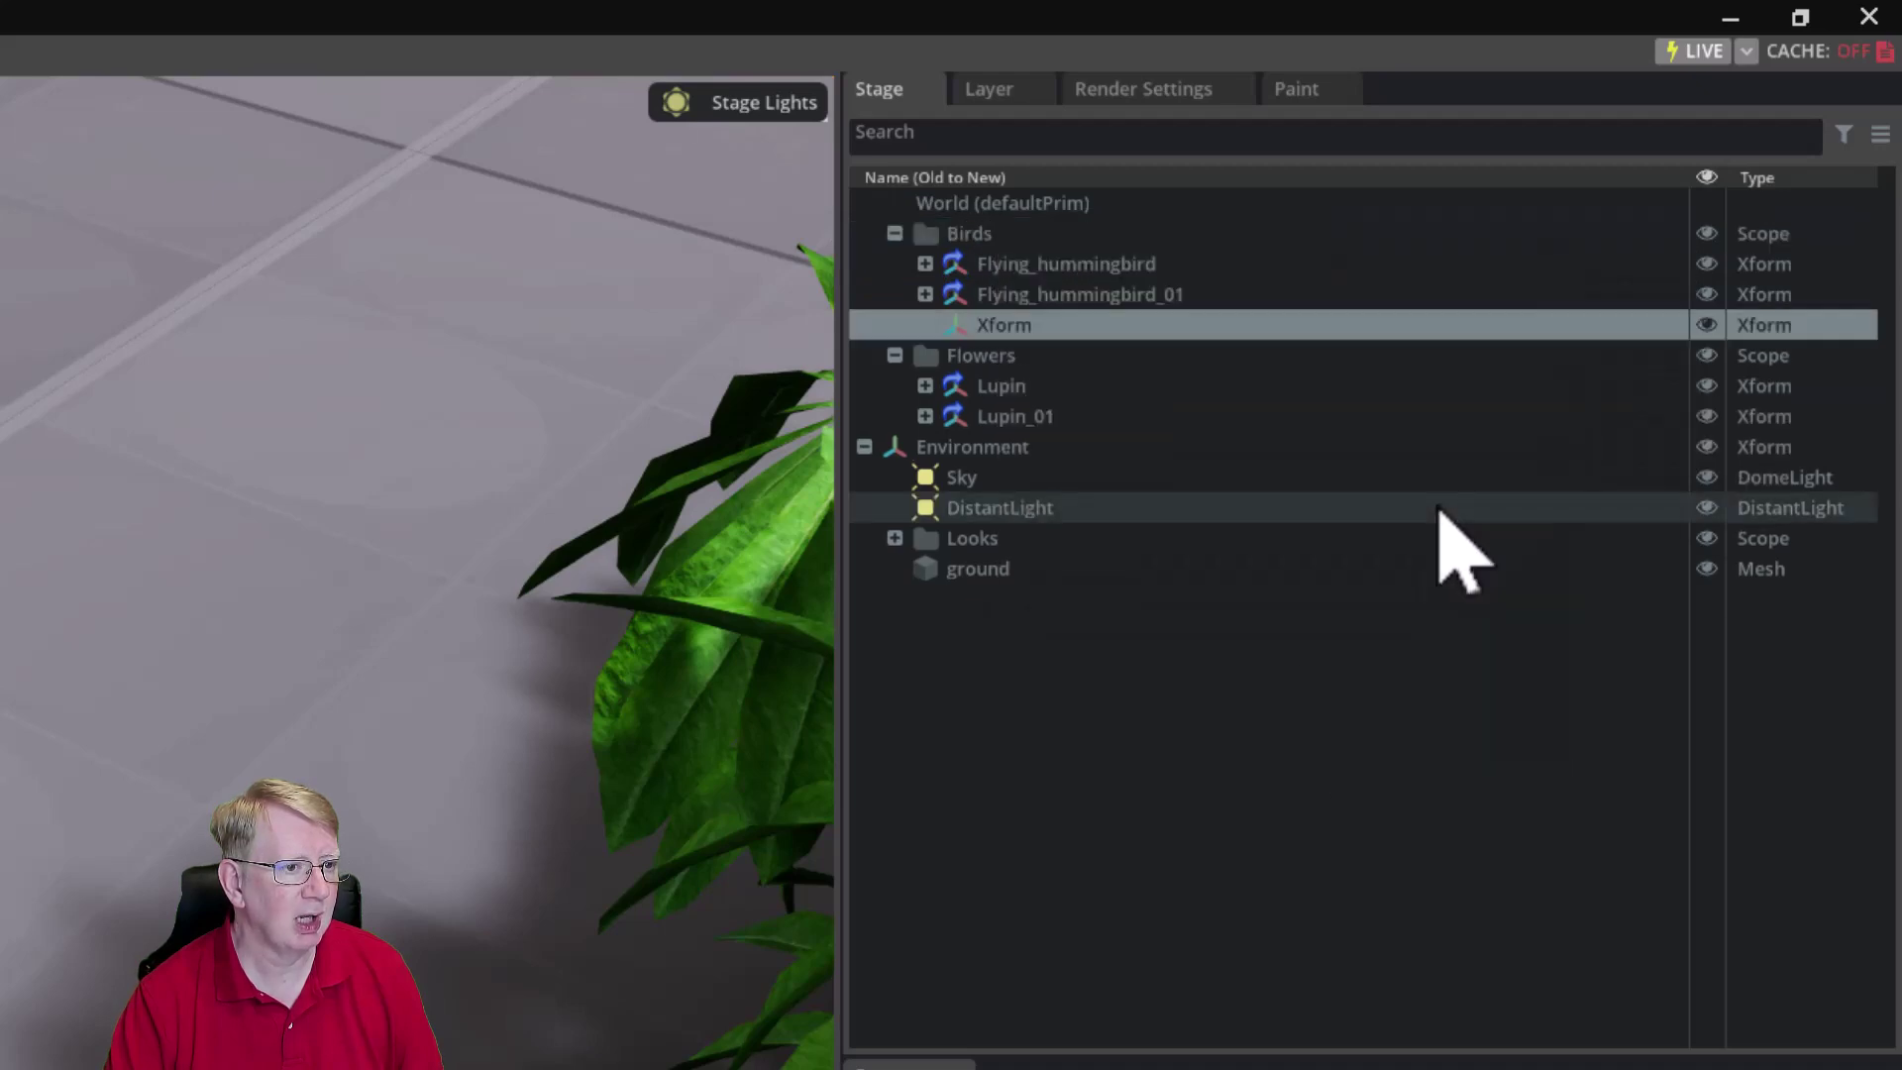
Step: Add a reference on the new Xform to Flying hummingbird.usd from the My Projects/USD Series/Flying hummingbird folder
right_click(1006, 325)
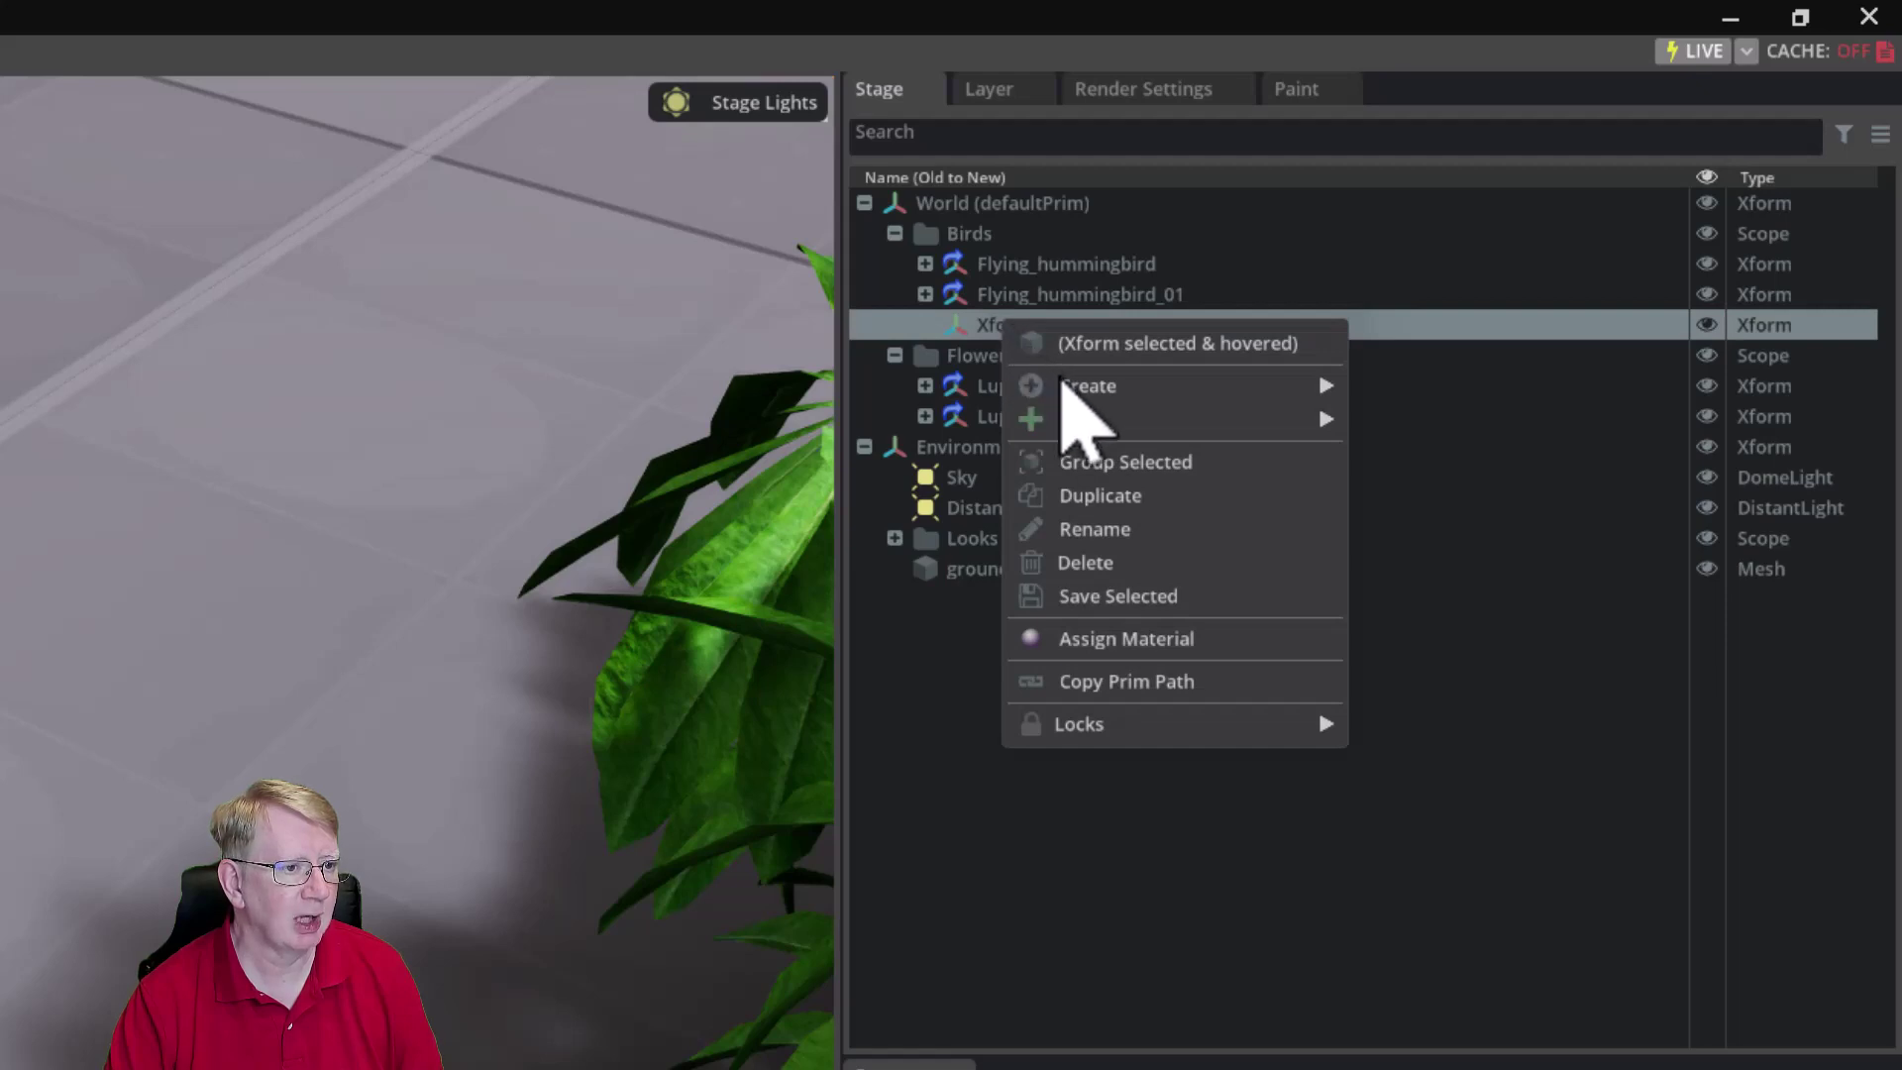
mouse_move(1082, 388)
mouse_move(1164, 424)
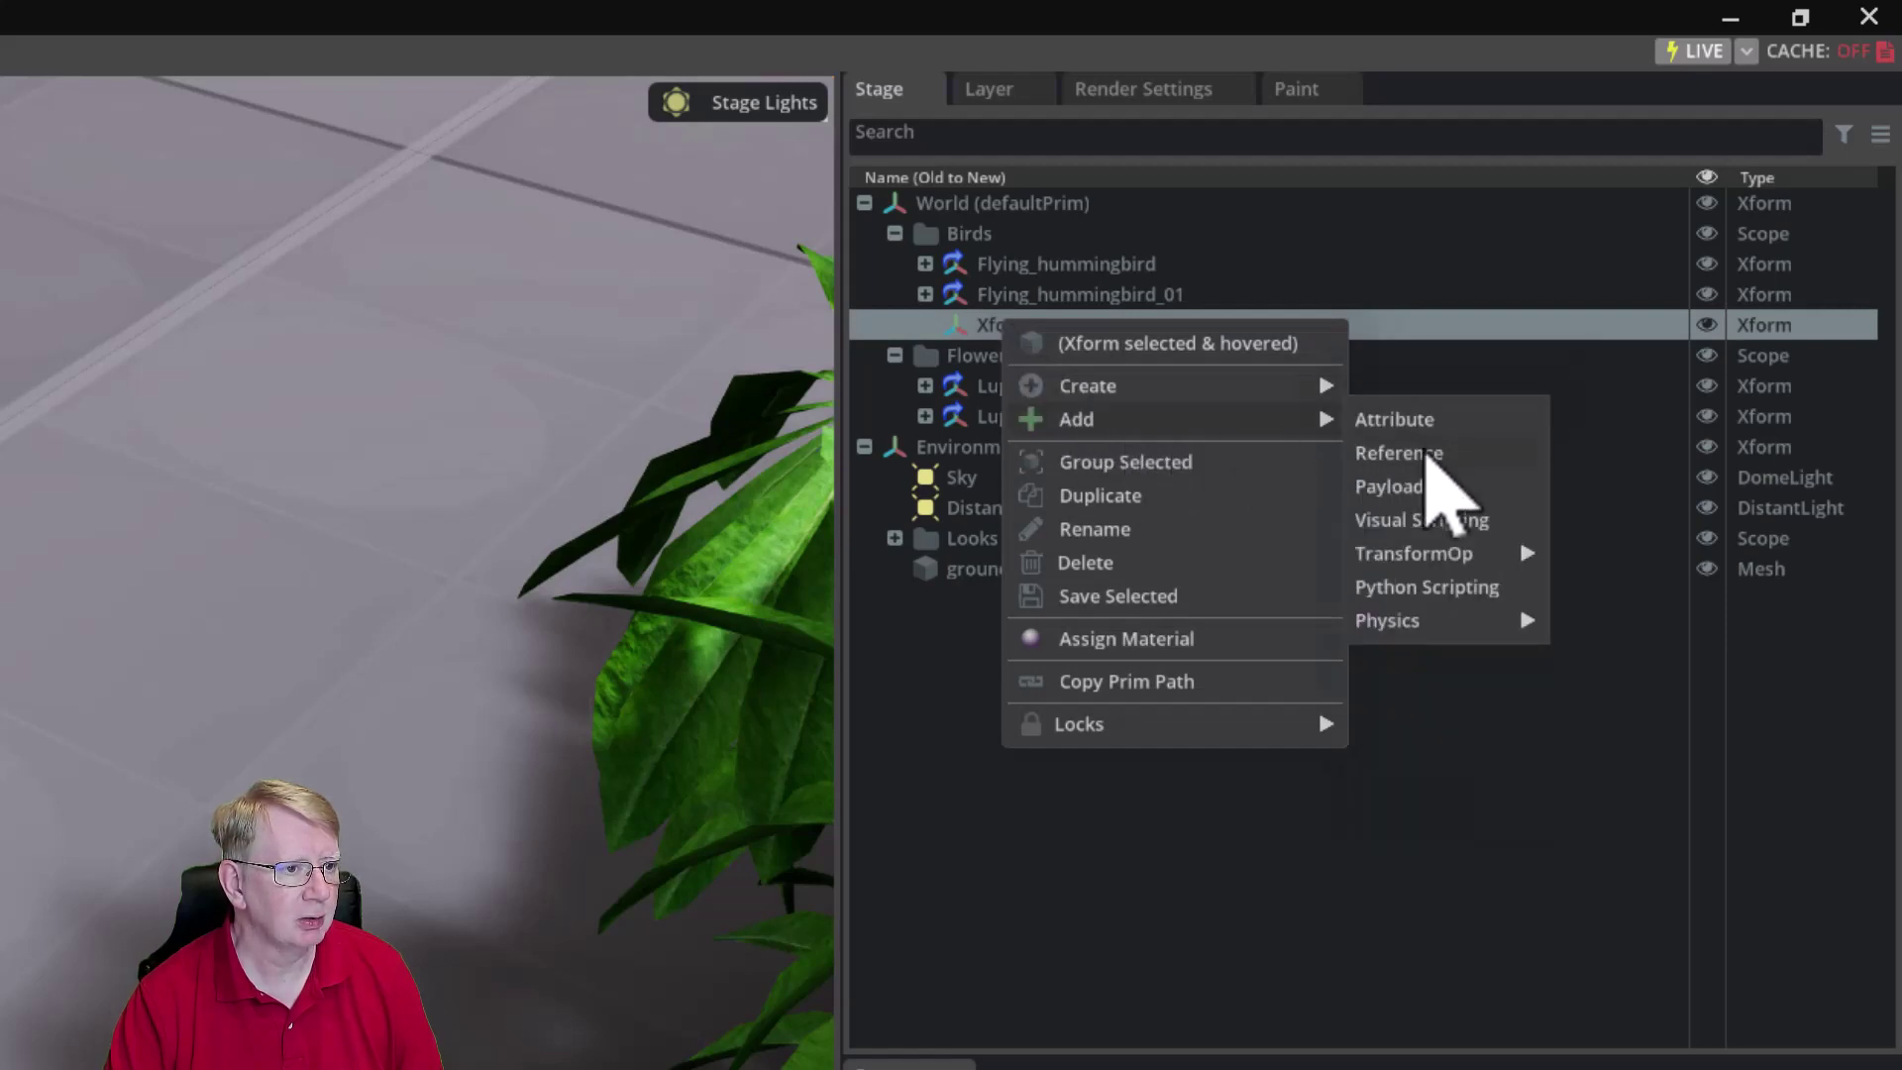
click(1426, 454)
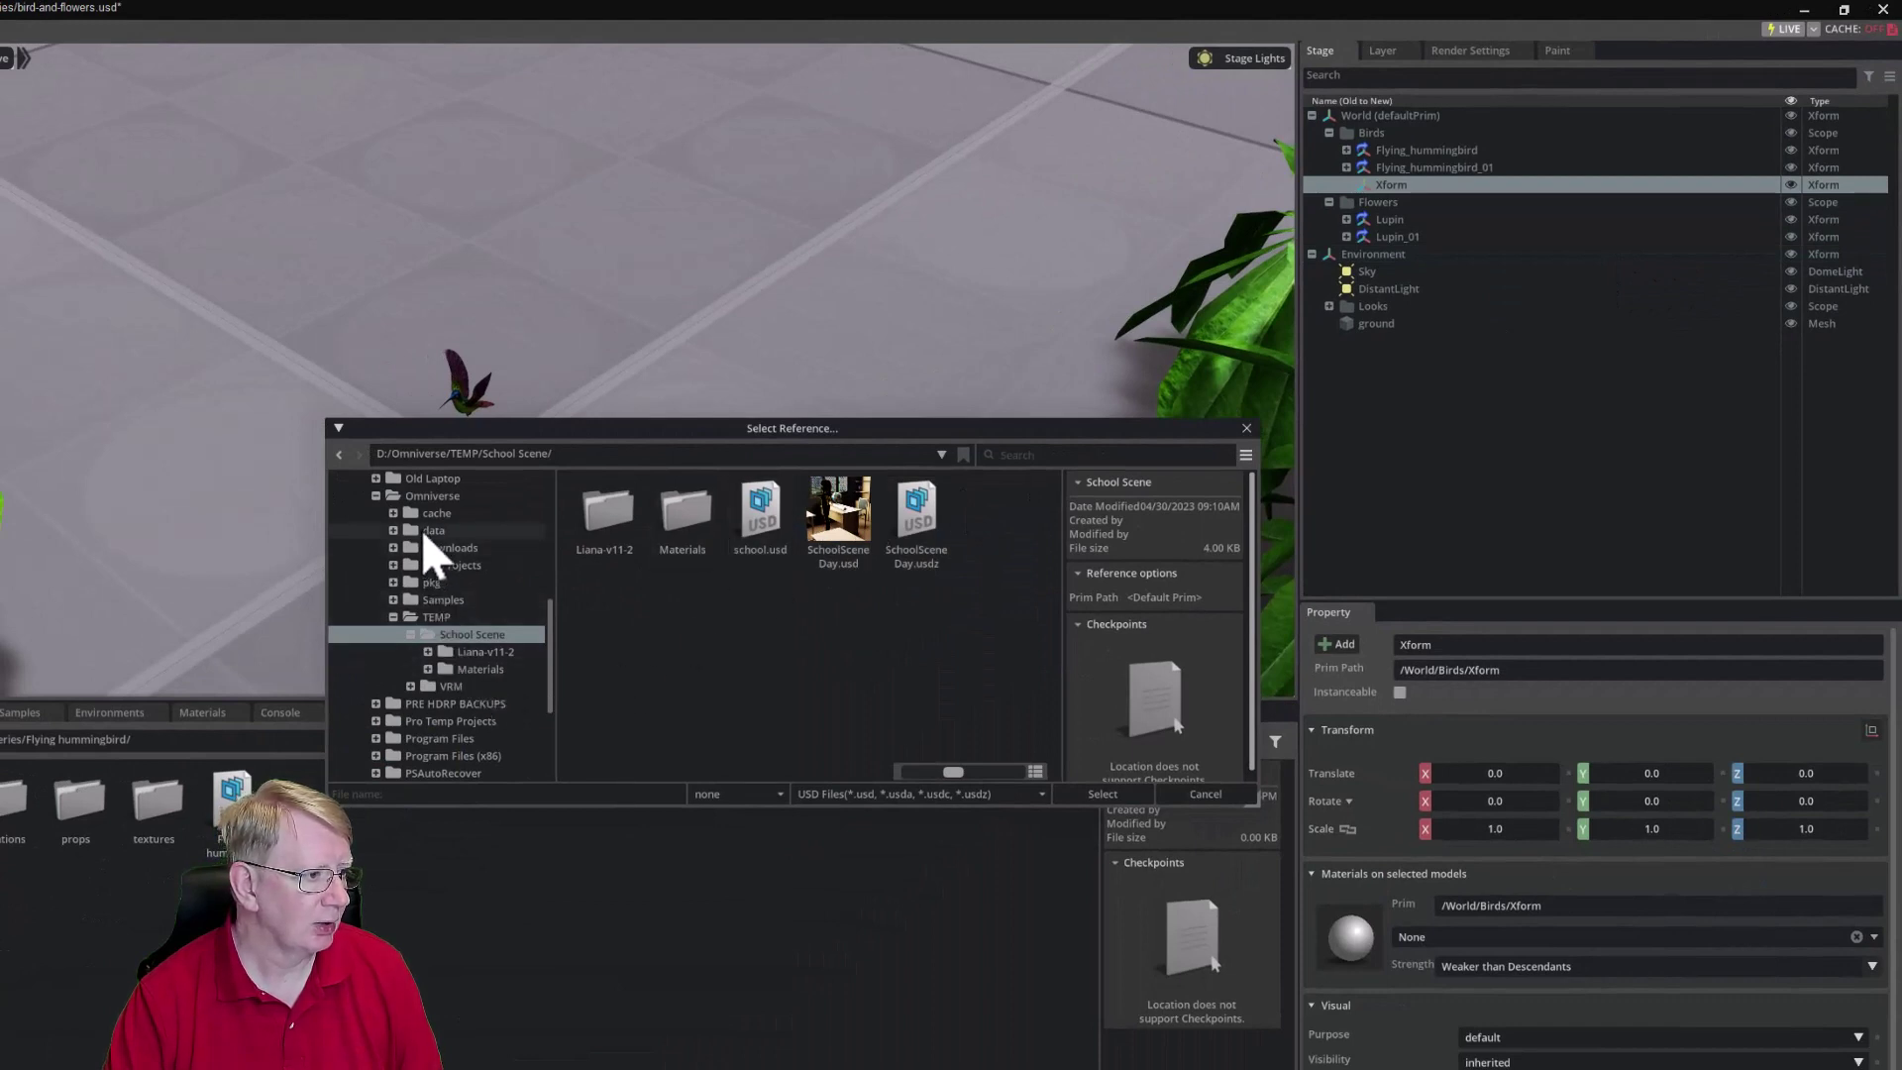
scroll(422, 501, up, 5)
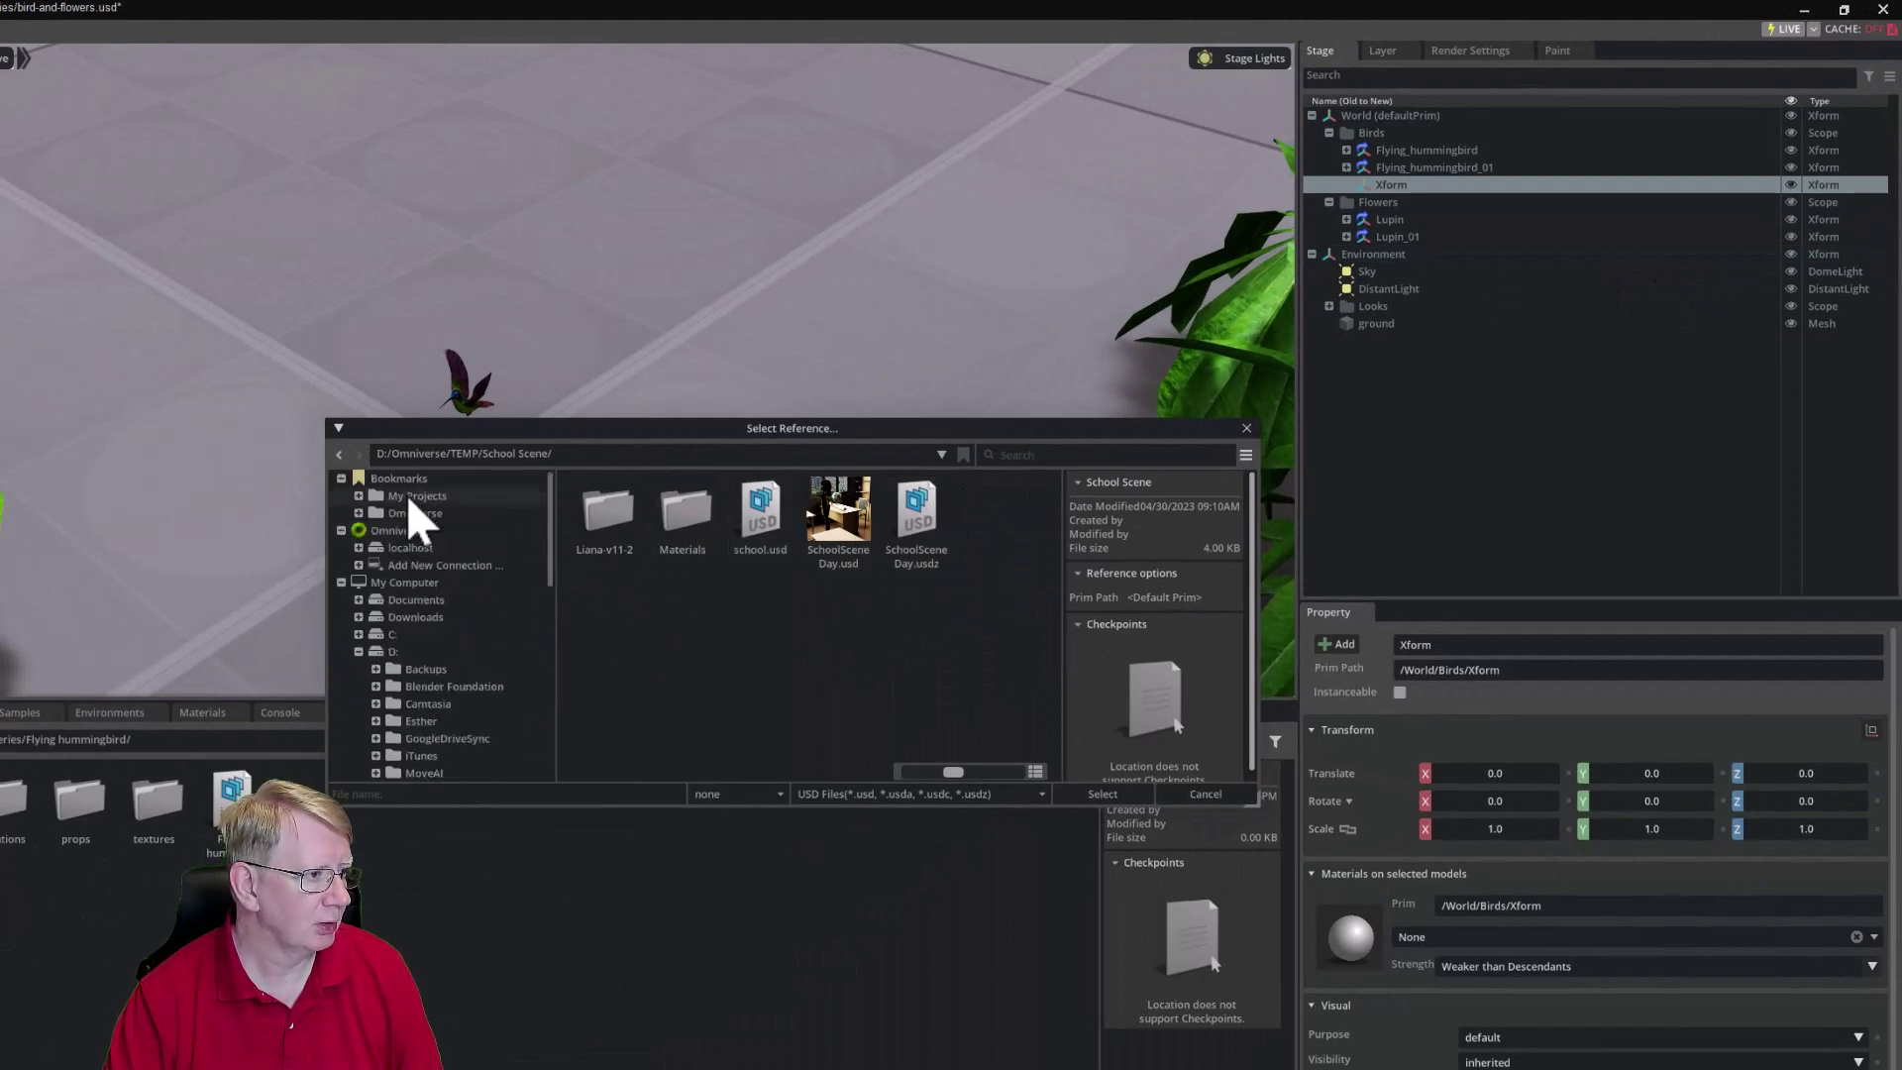
click(407, 495)
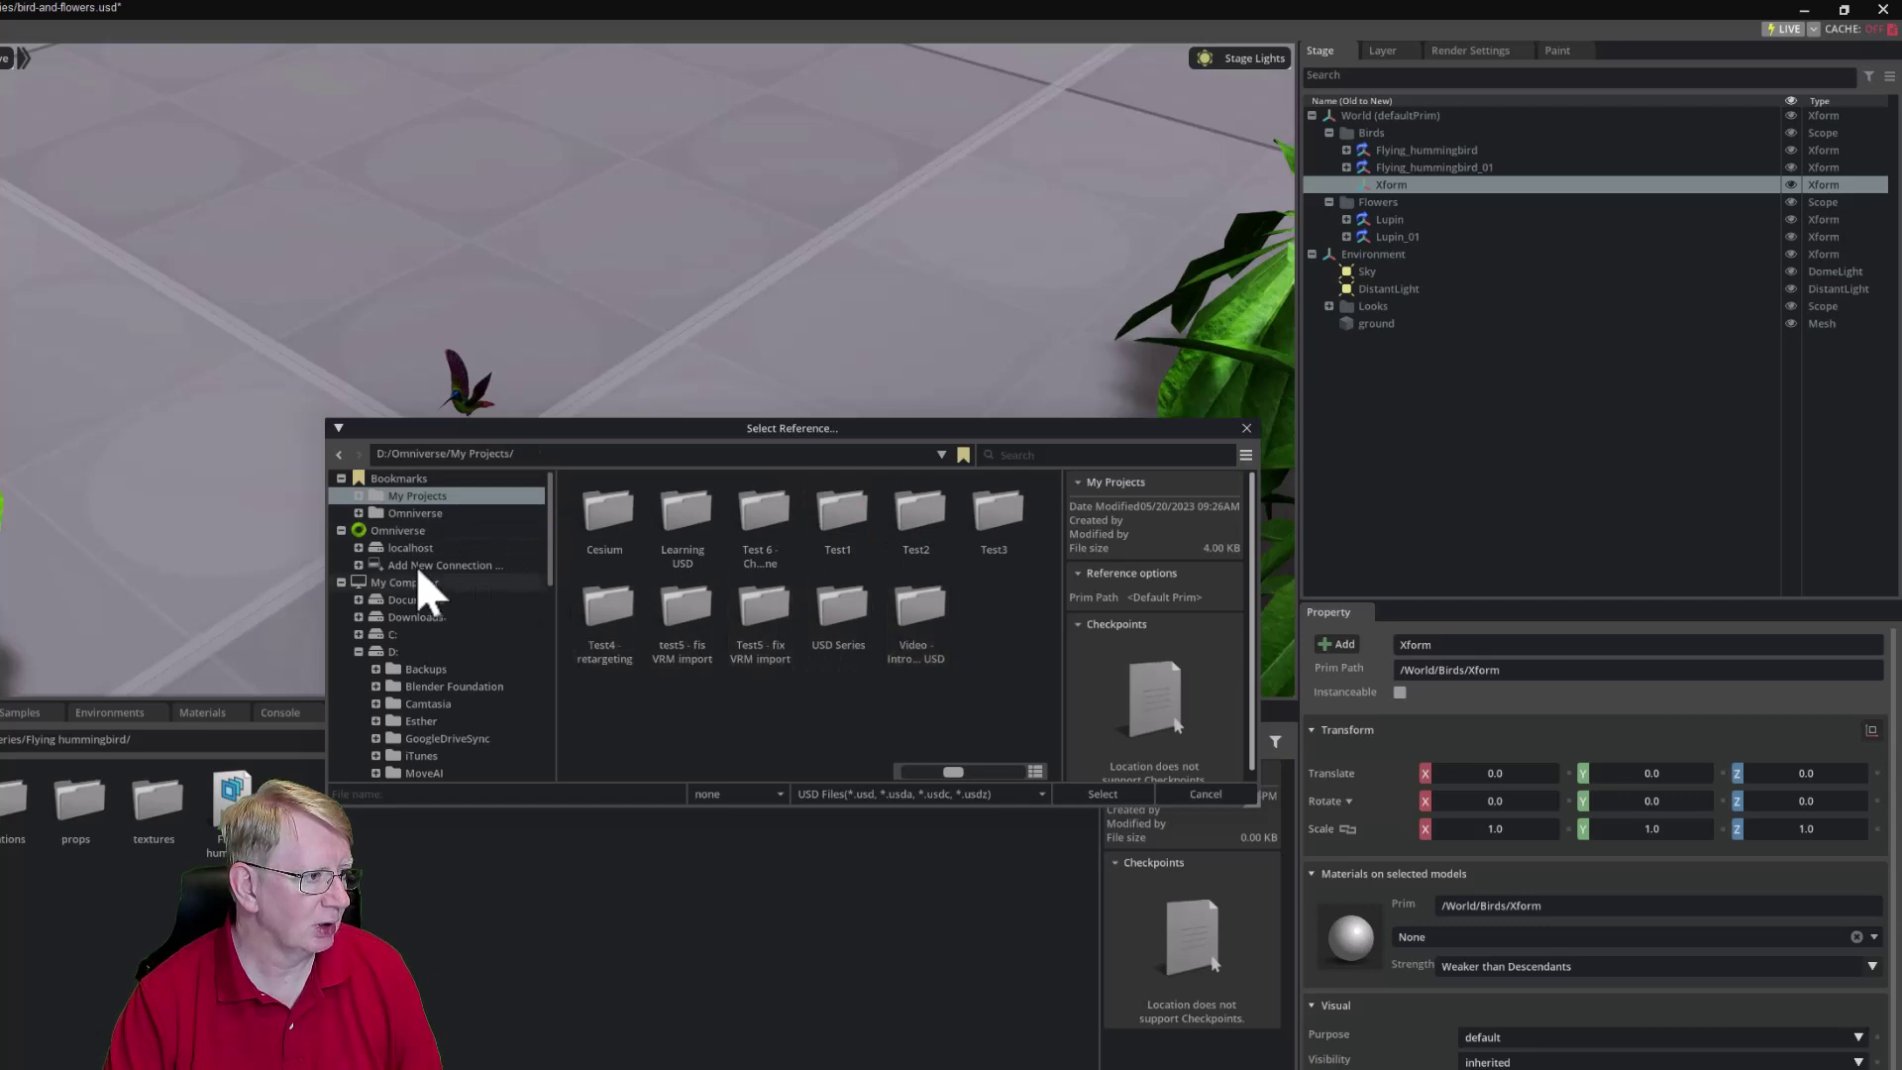
click(357, 495)
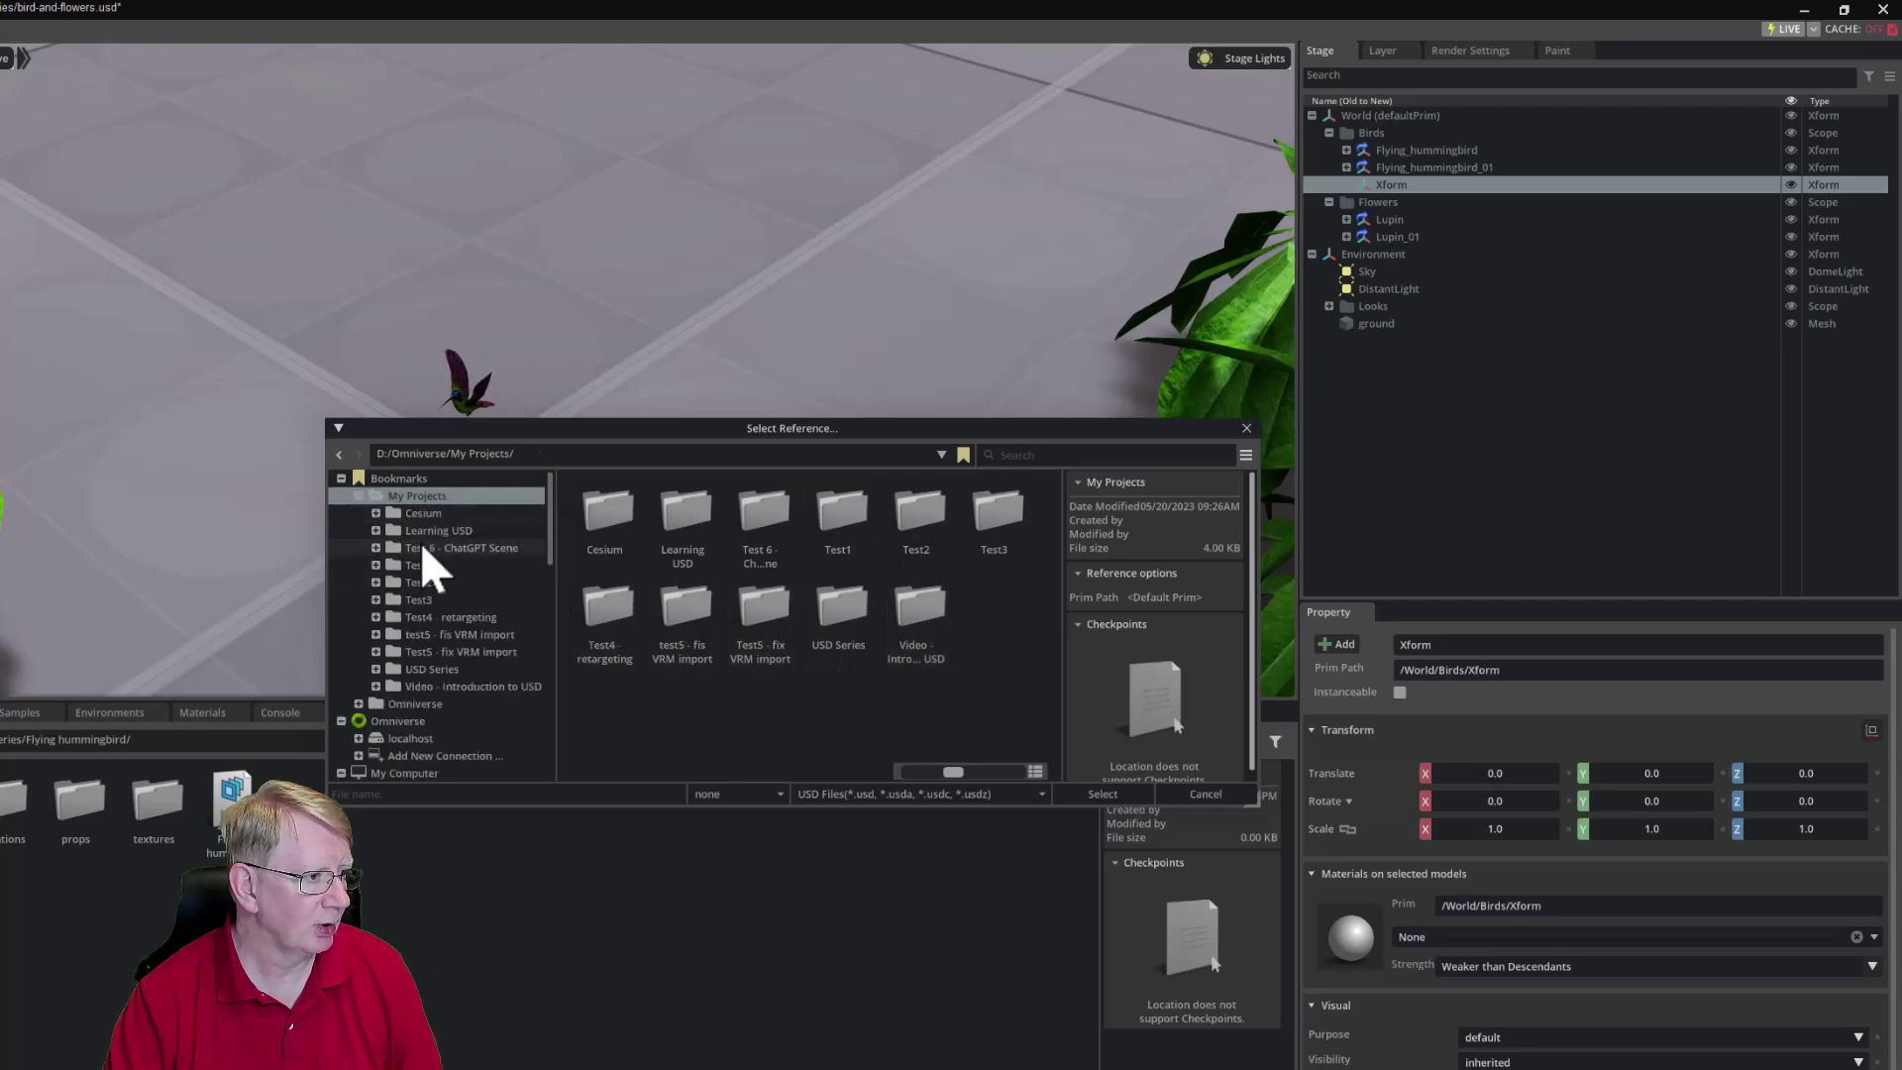
click(432, 669)
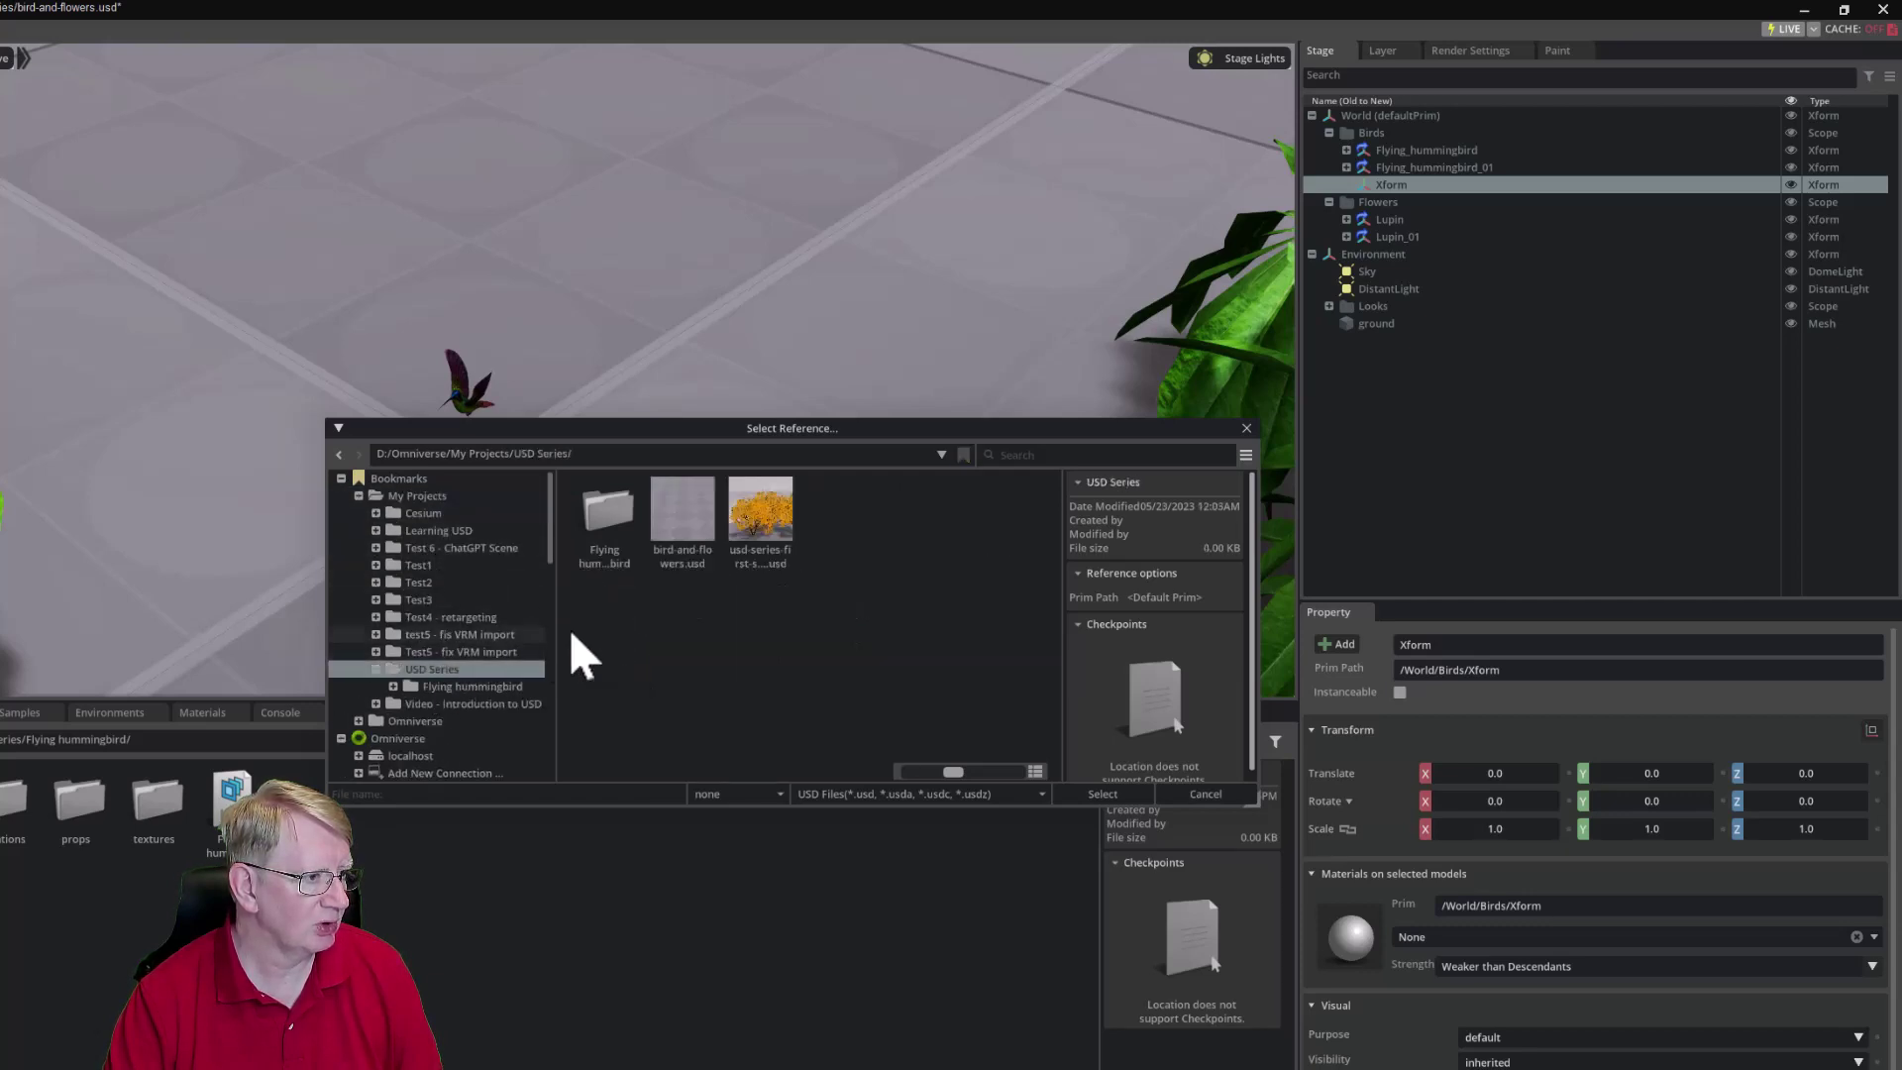
double_click(594, 529)
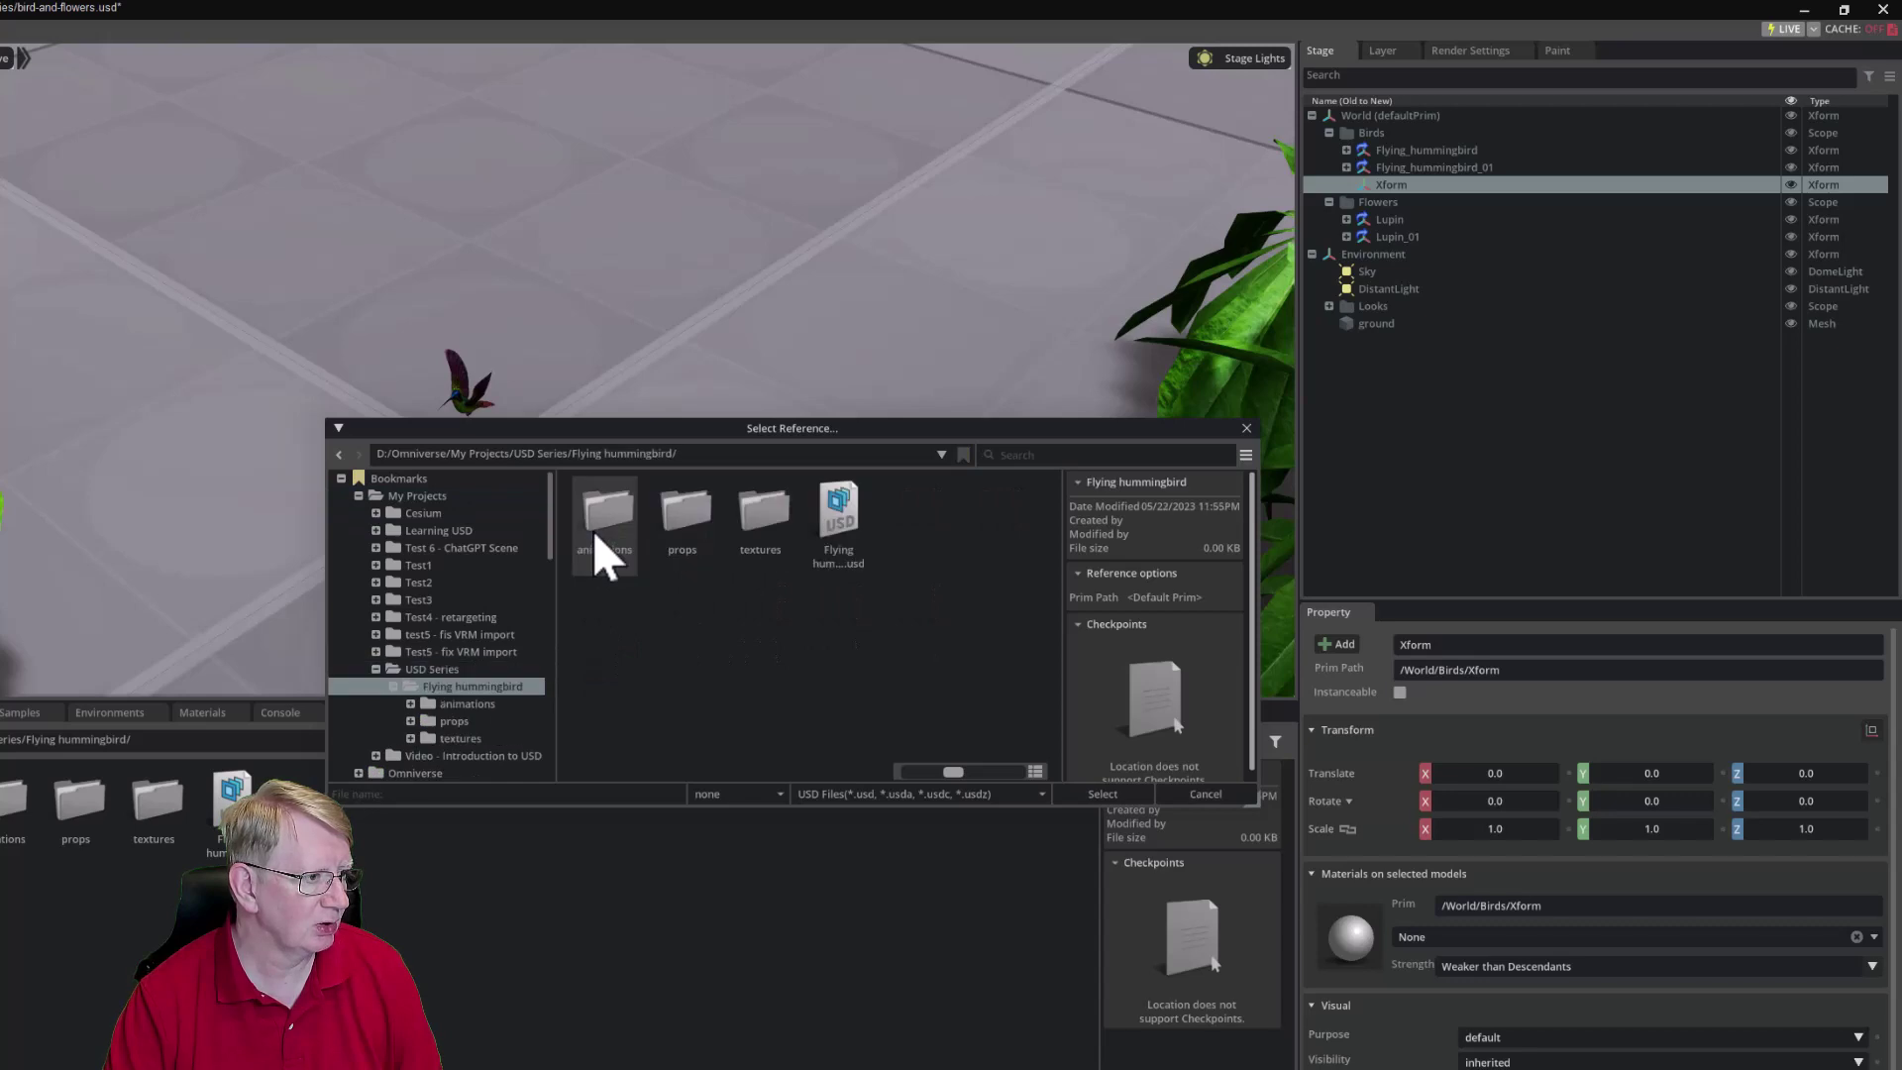
double_click(840, 520)
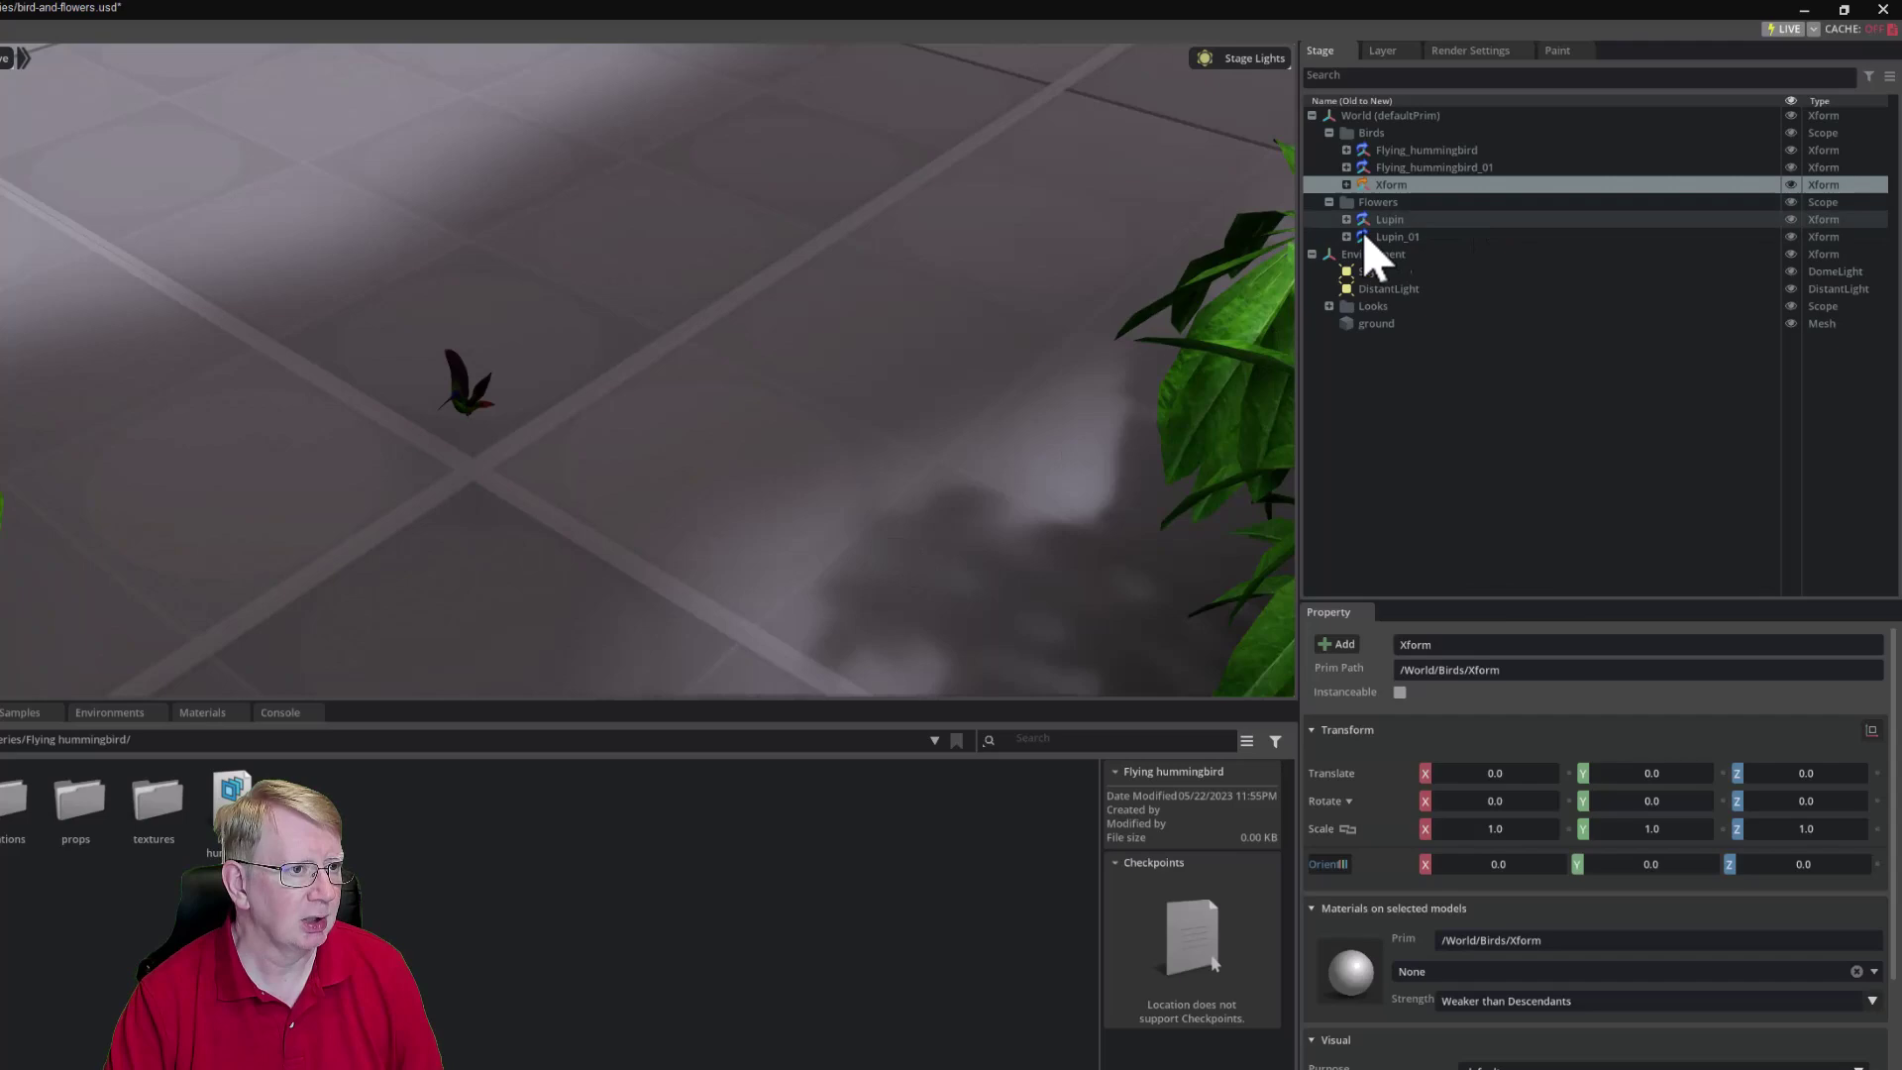
Step: Frame the referenced hummingbird in the viewport and examine its size relative to the Lupin plants
key(f)
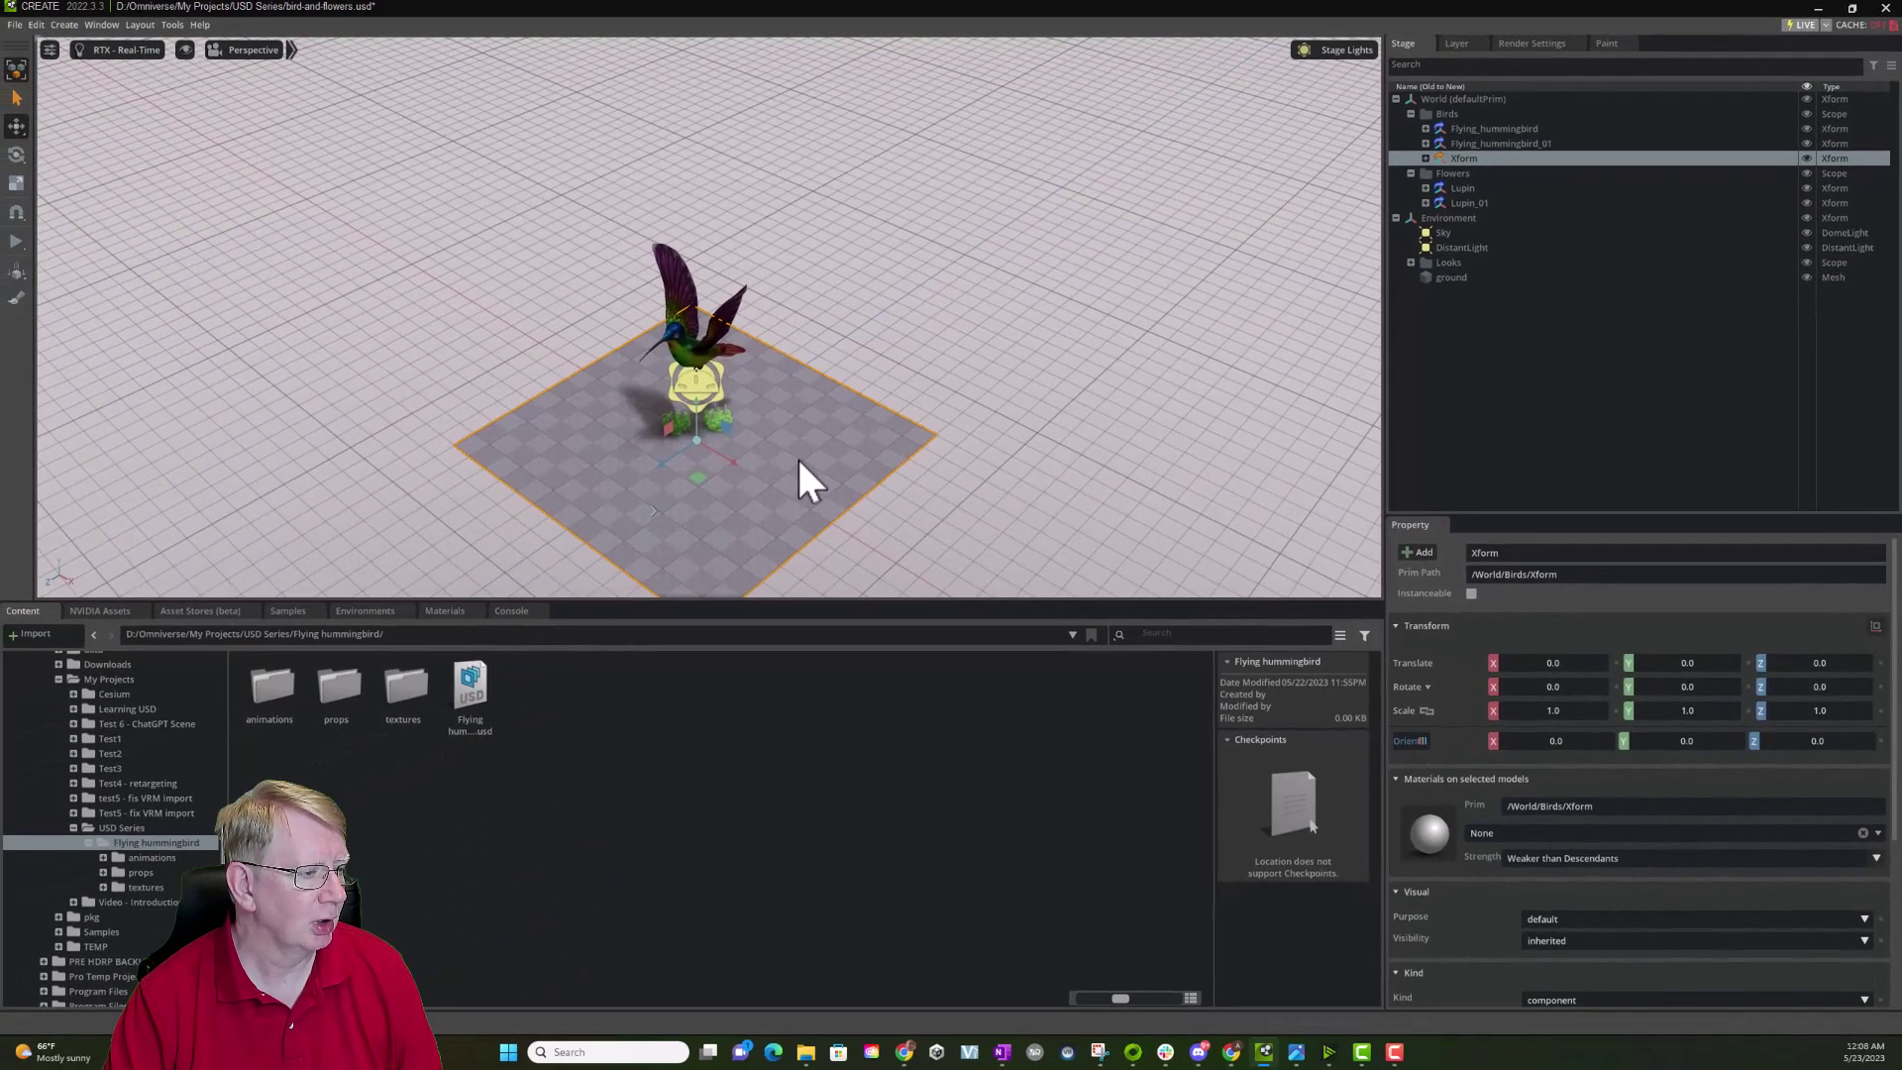
scroll(608, 532, up, 3)
scroll(793, 456, up, 3)
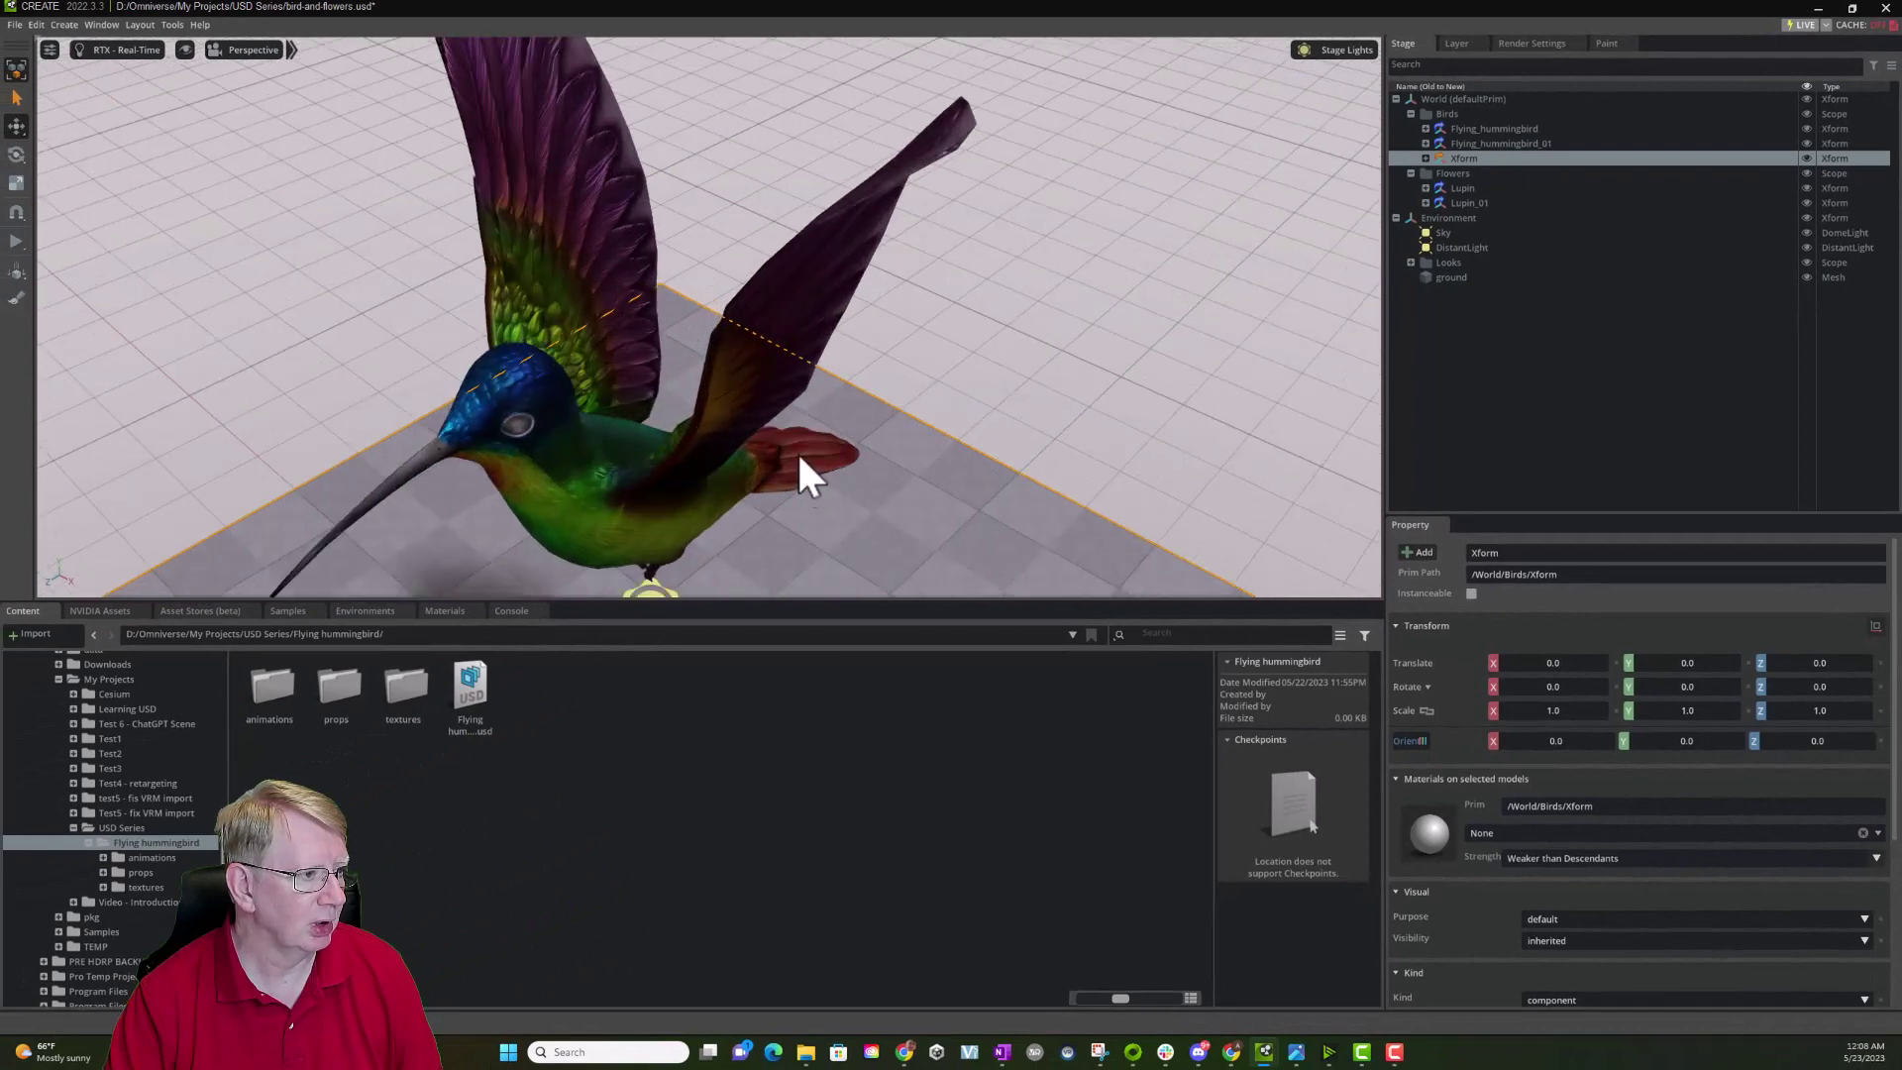
middle_drag(796, 449, 749, 216)
right_drag(749, 216, 639, 222)
key(f)
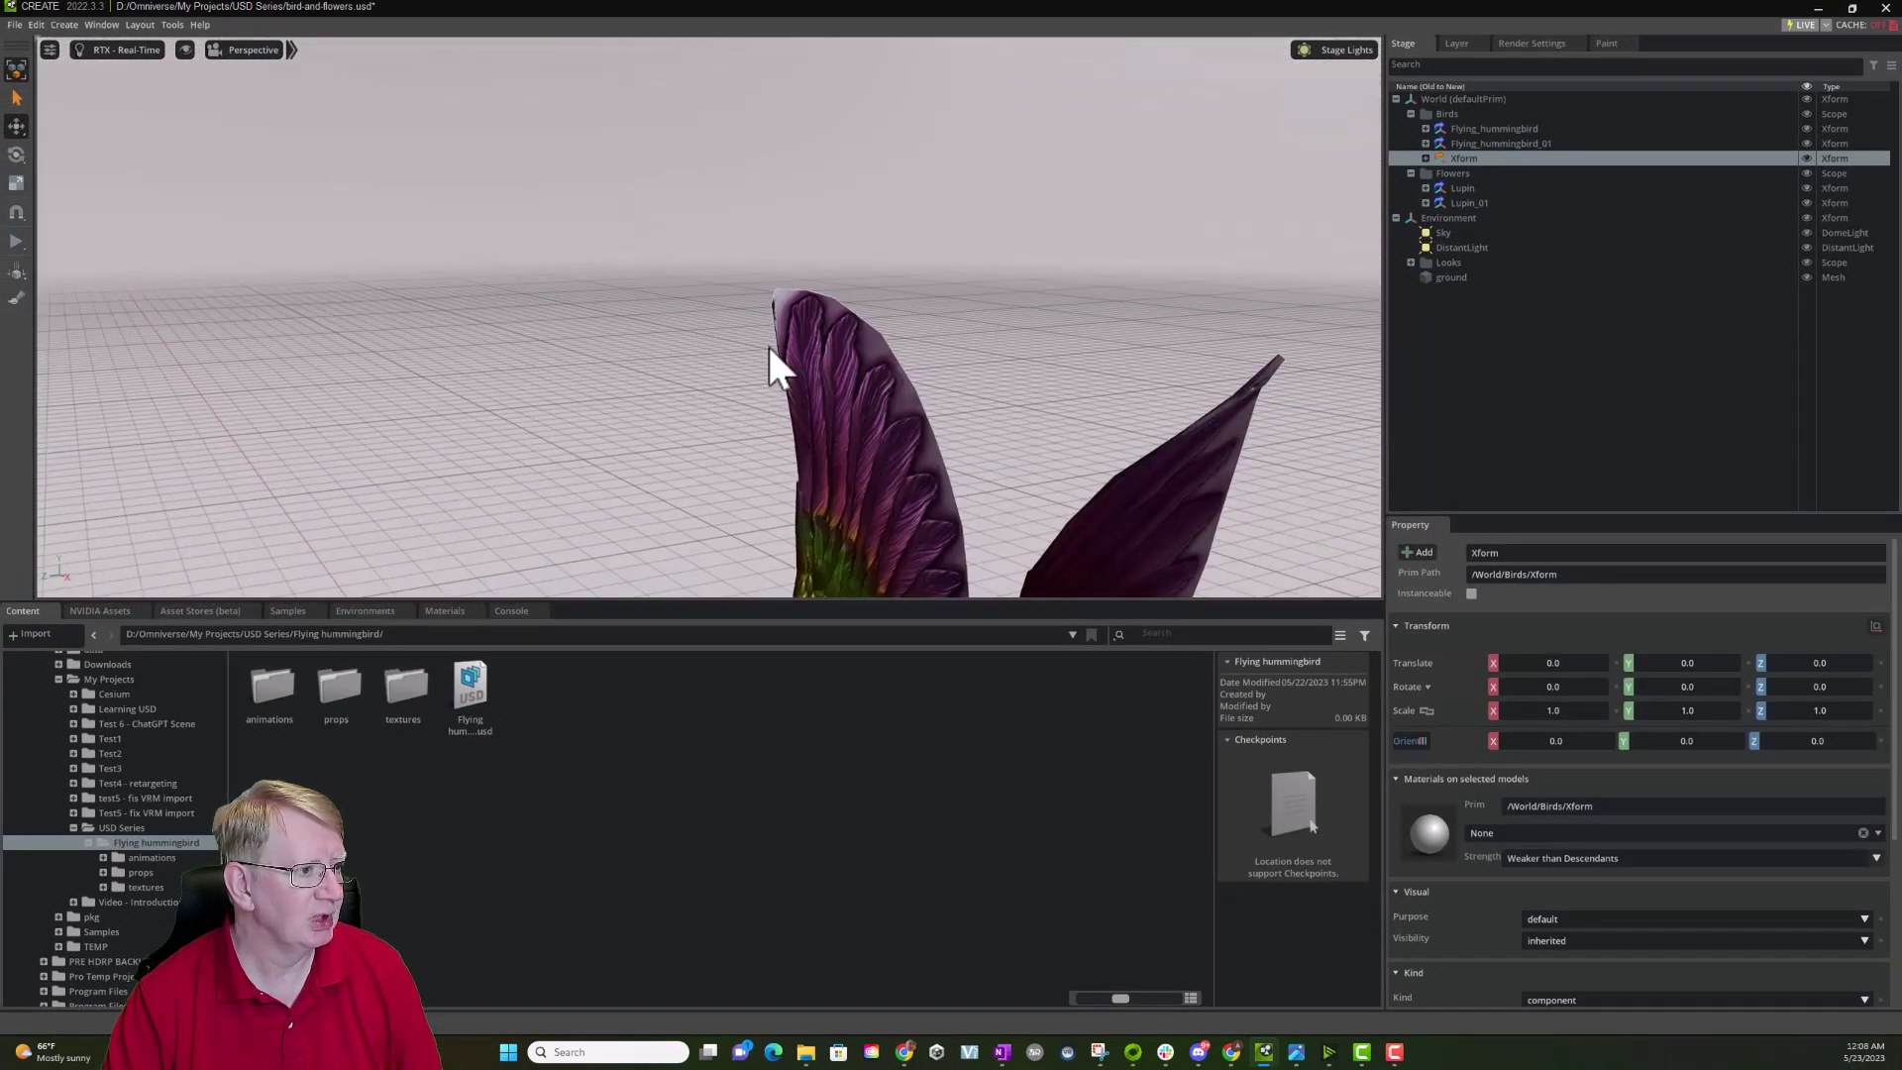
scroll(713, 288, down, 3)
right_drag(693, 210, 690, 248)
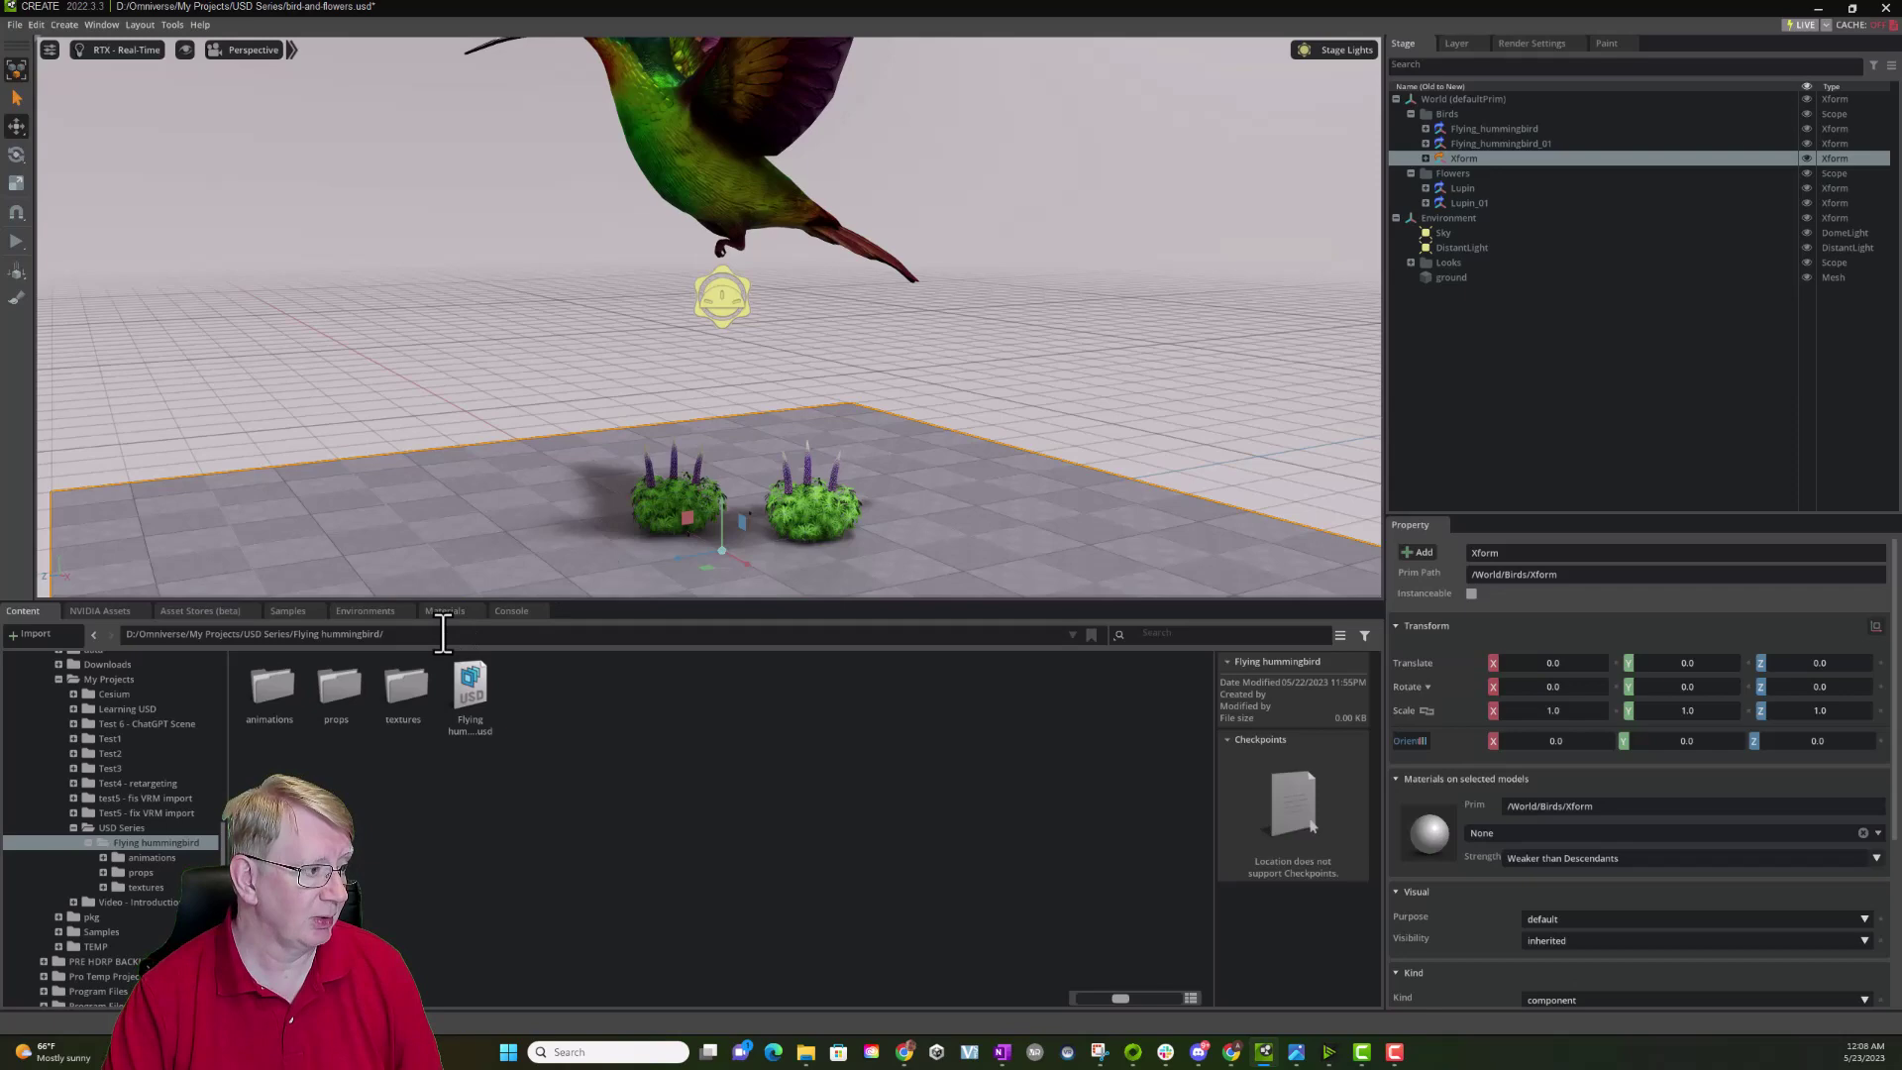
Step: Open bird-and-flowers.usd from the USD Series folder for text editing and highlight the Birds scope definition
click(122, 828)
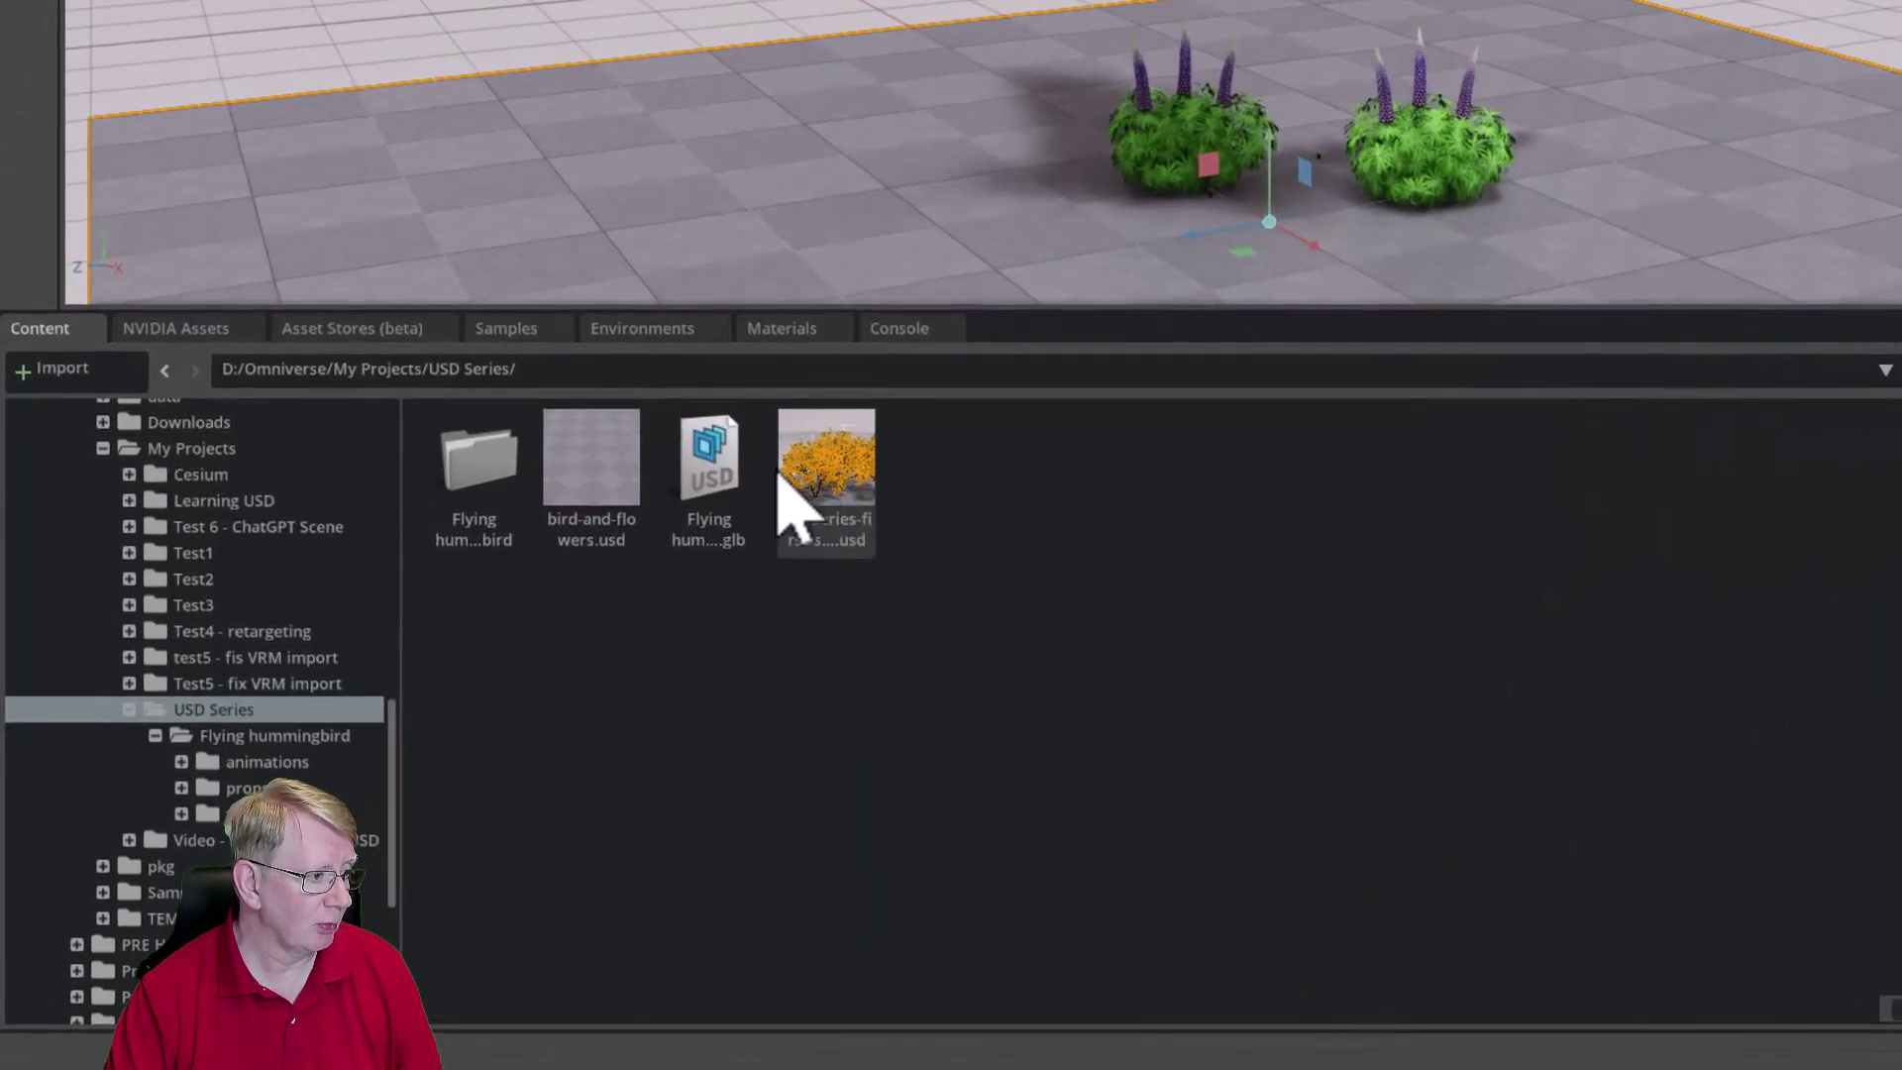
right_click(595, 475)
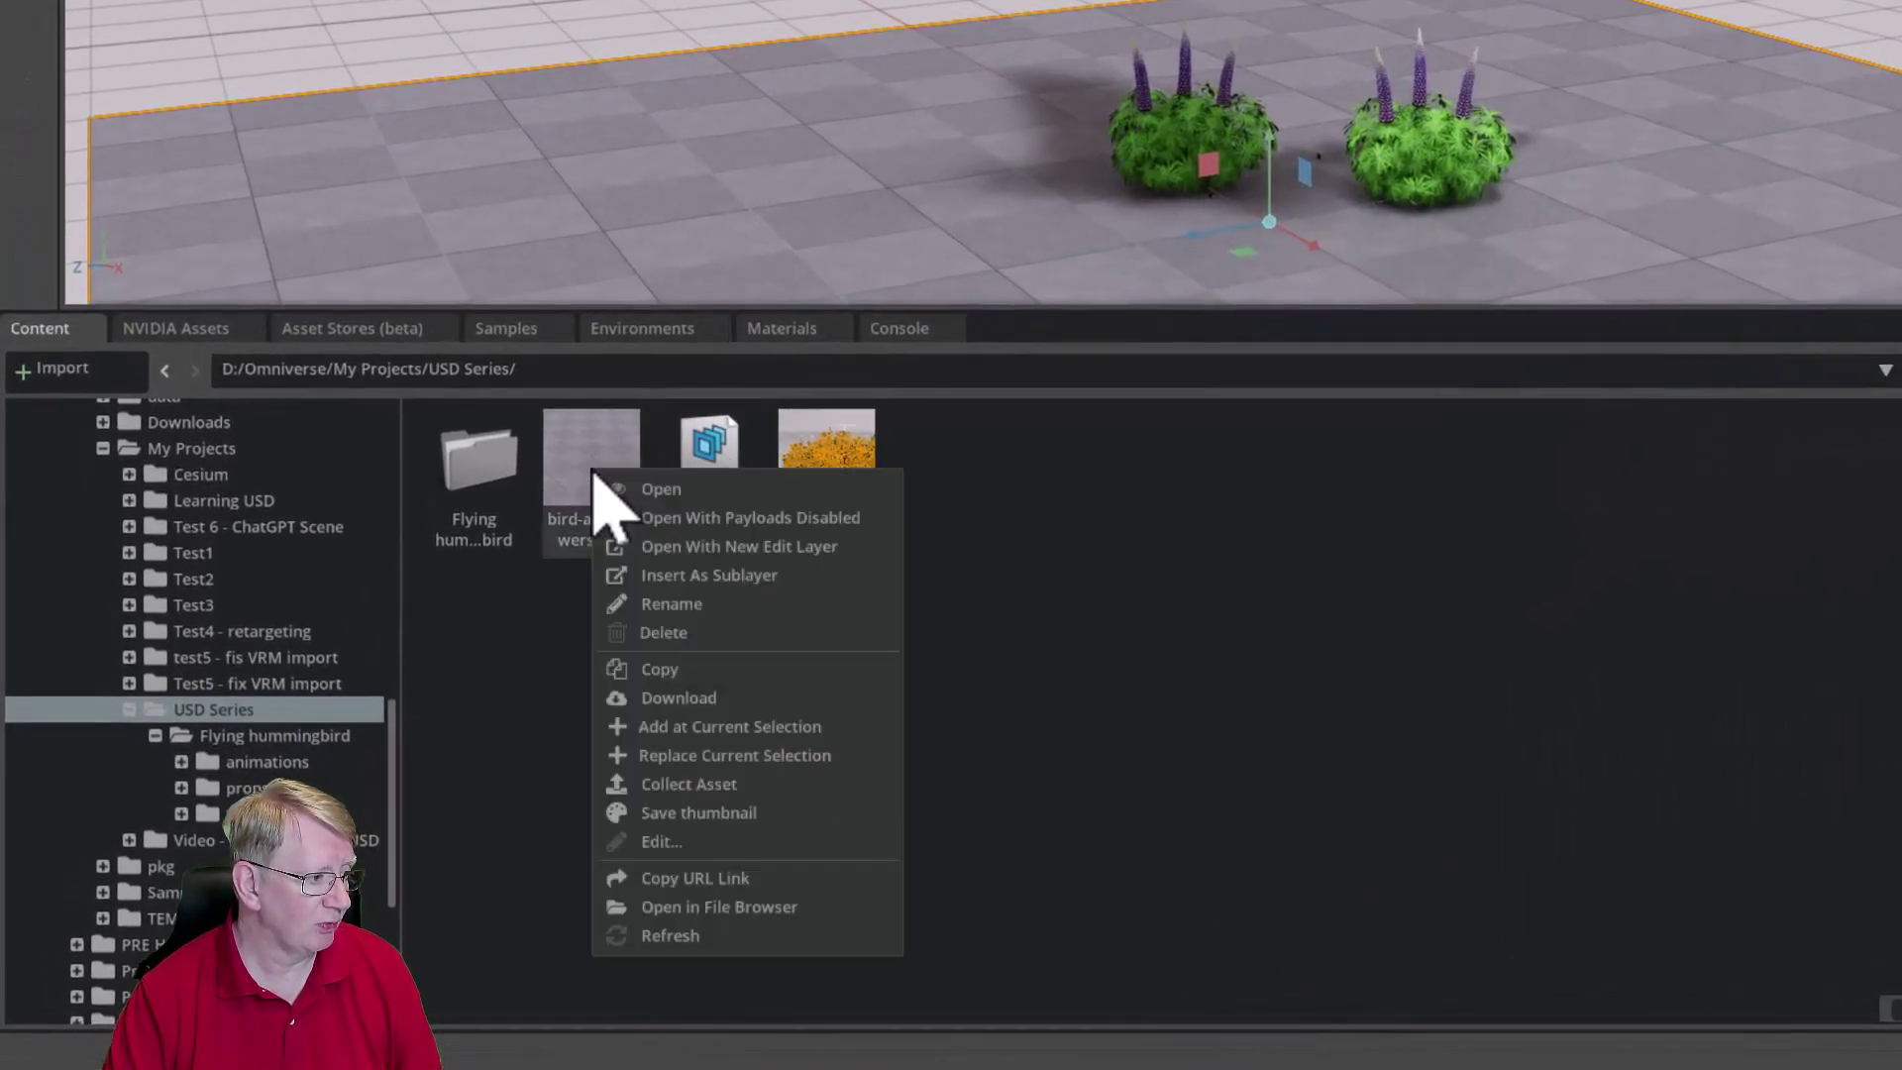
click(693, 850)
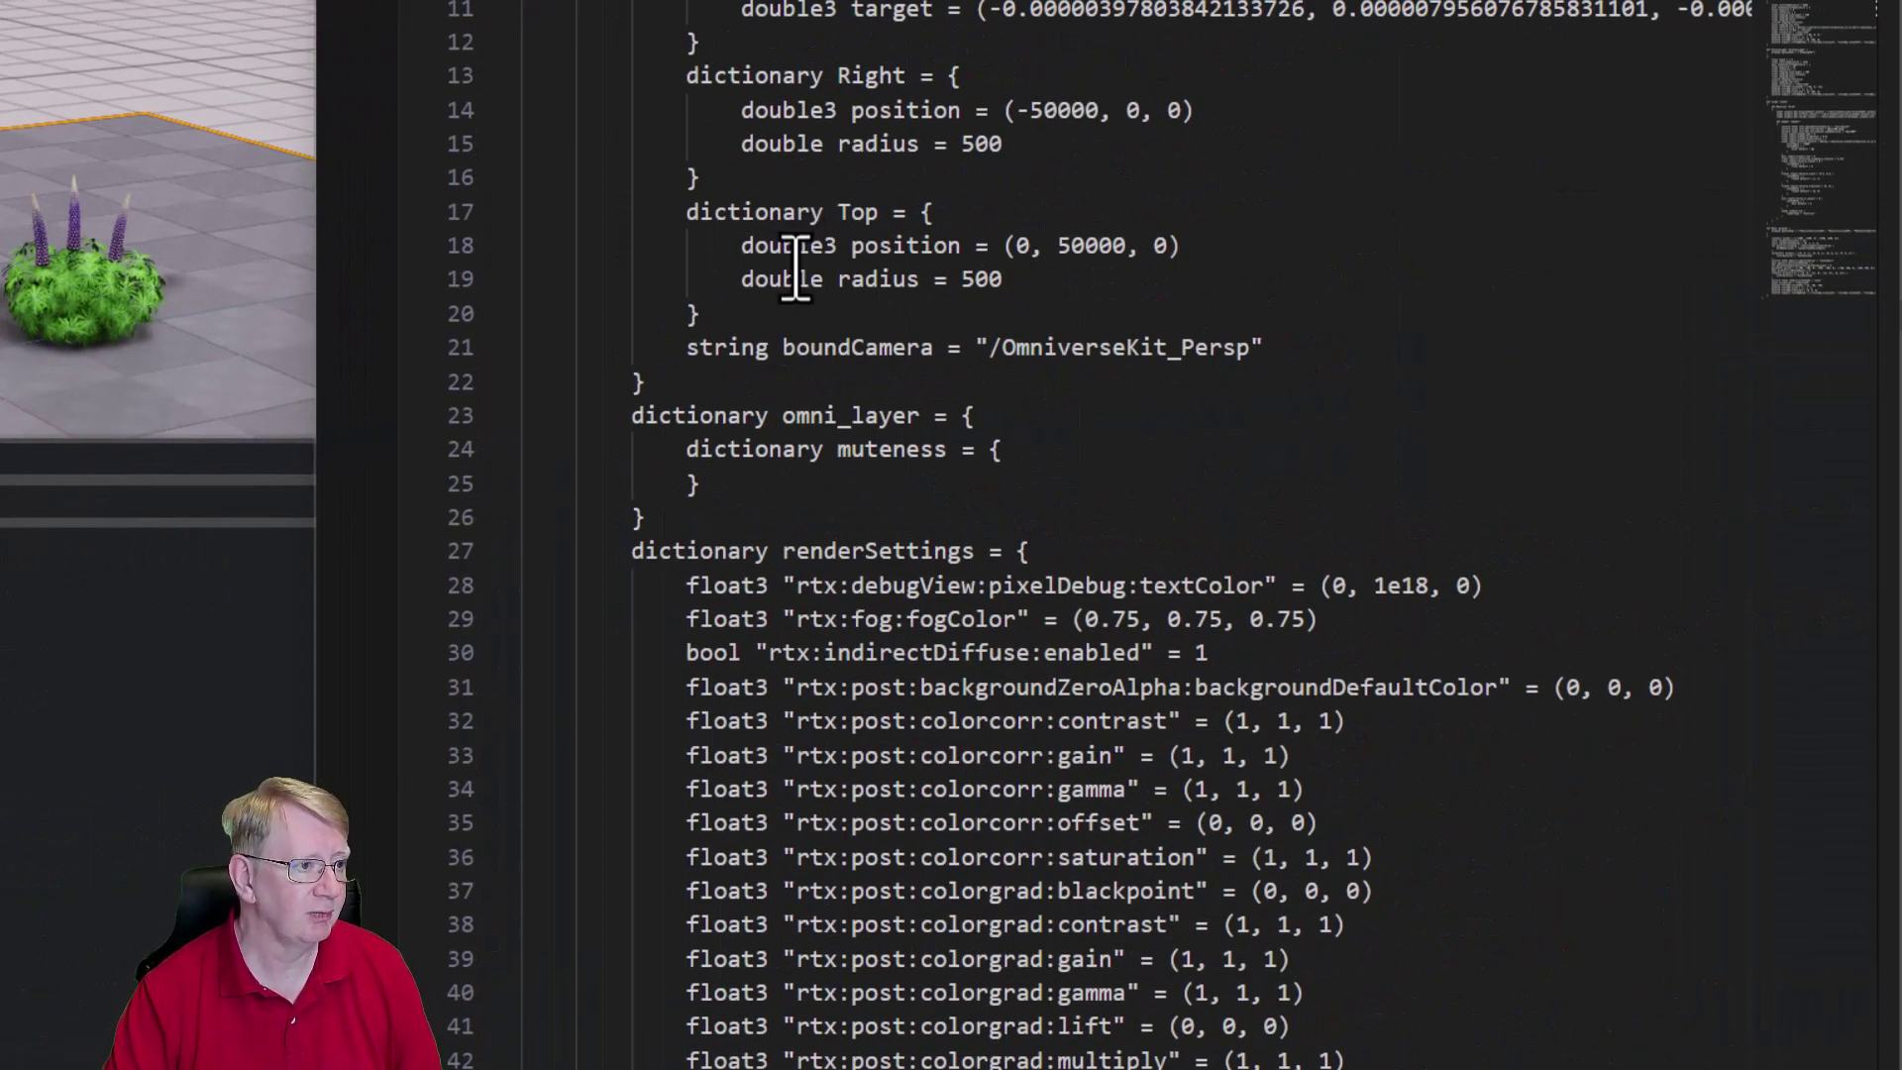
scroll(795, 267, down, 18)
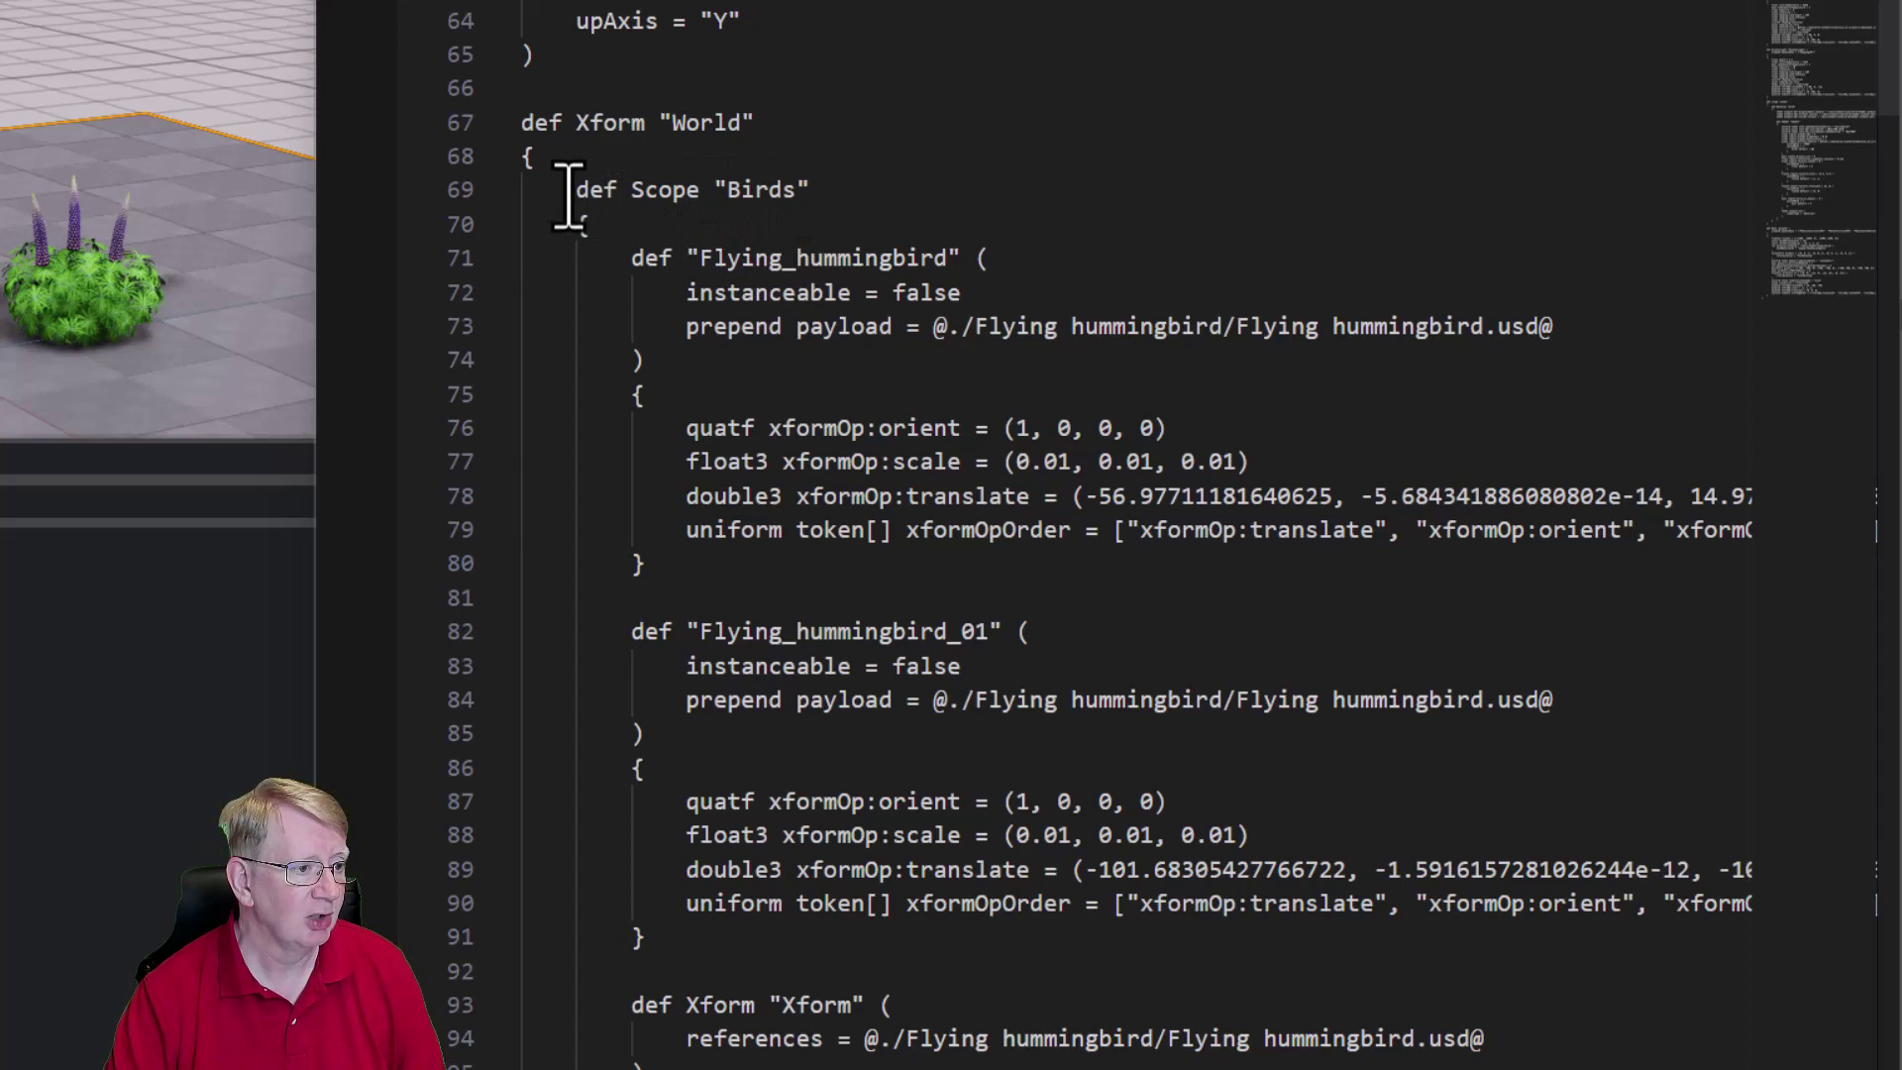
drag(573, 191, 856, 186)
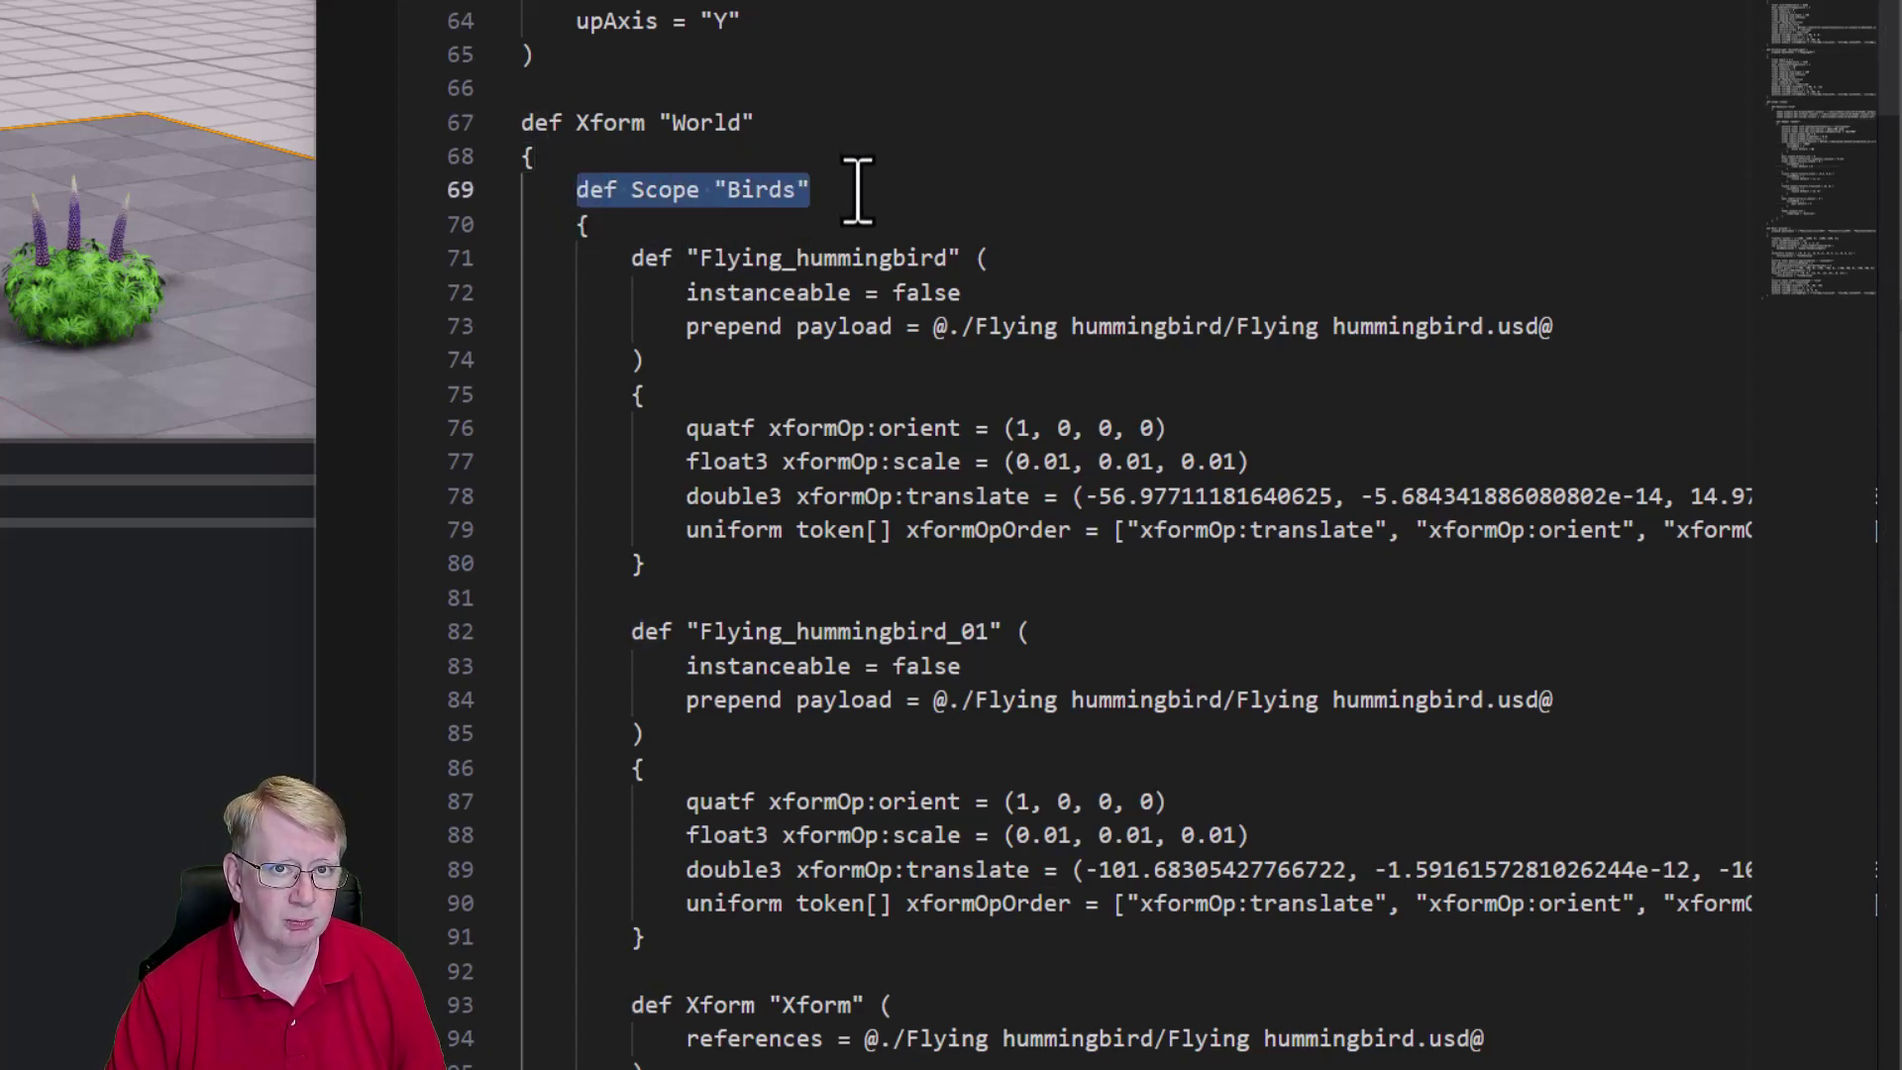
Step: Examine the first Flying_hummingbird definition and its payload path within the Birds scope
scroll(841, 204, down, 2)
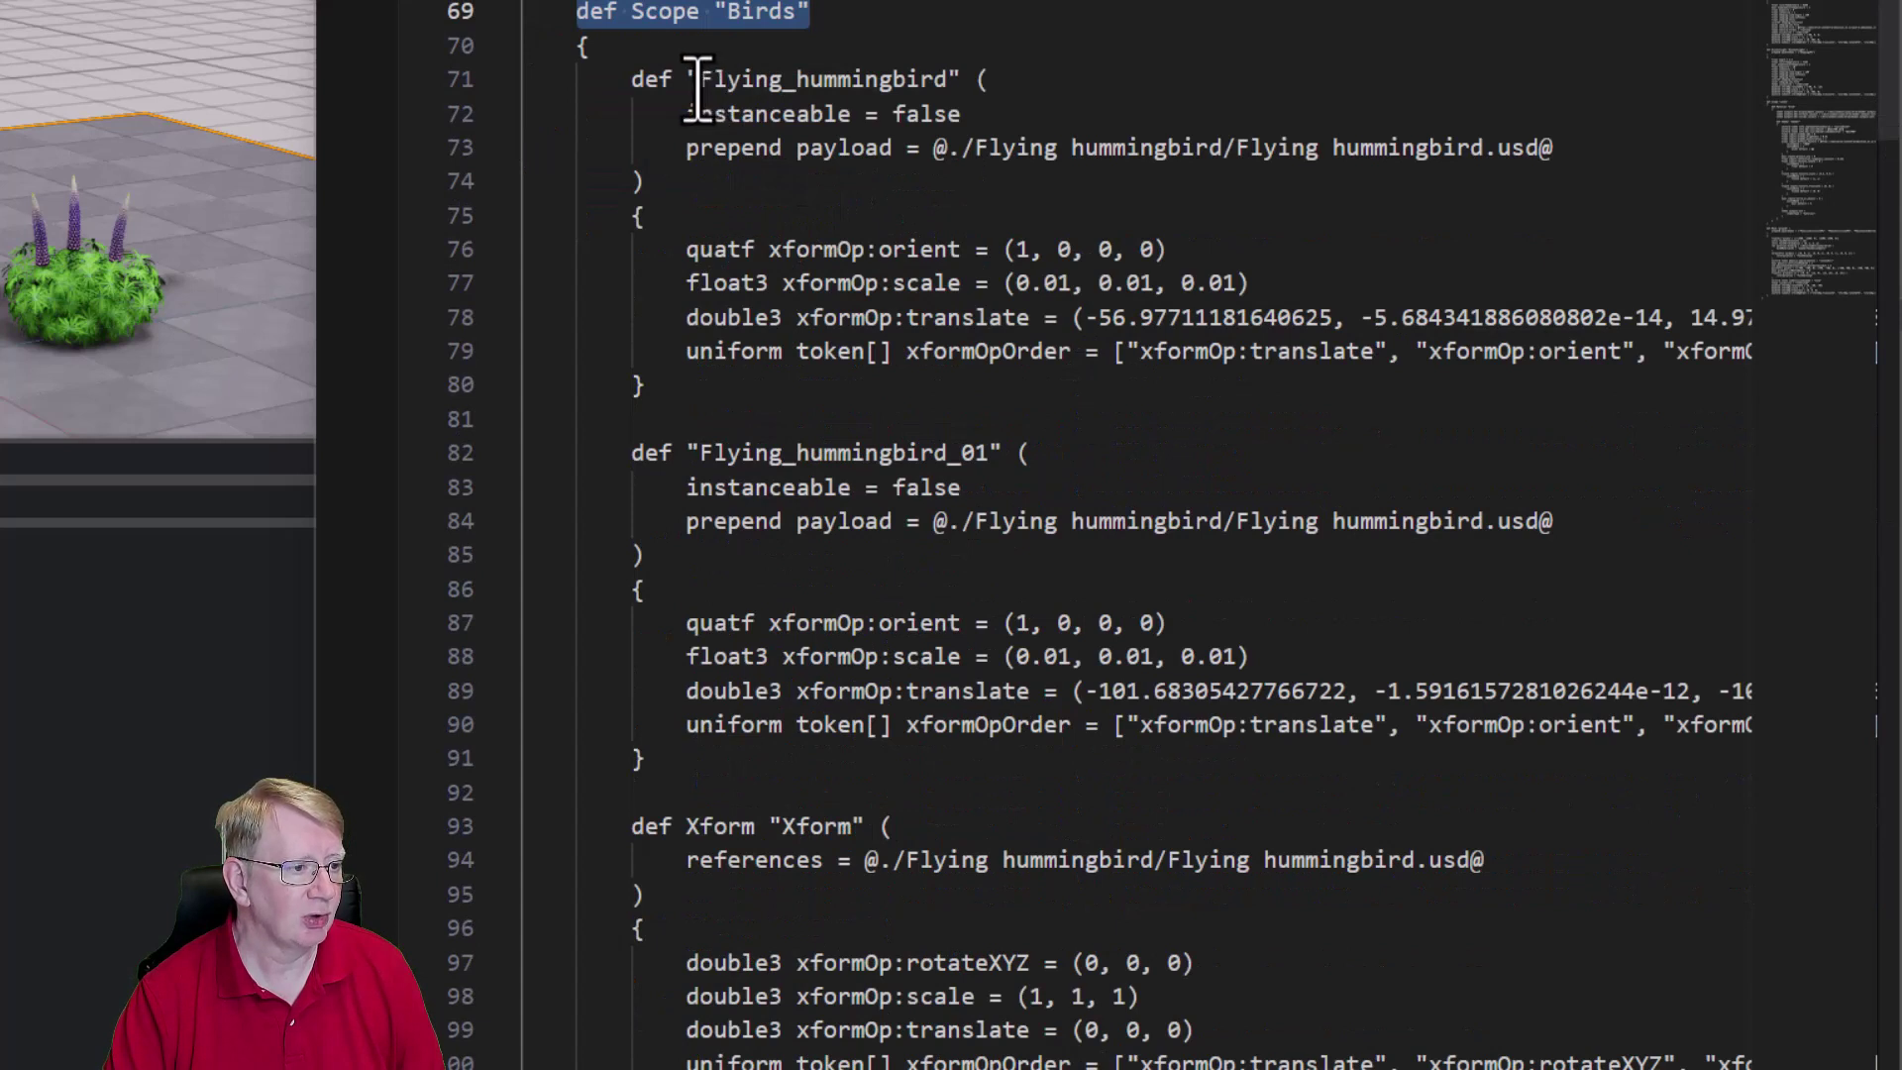
drag(697, 82, 1011, 79)
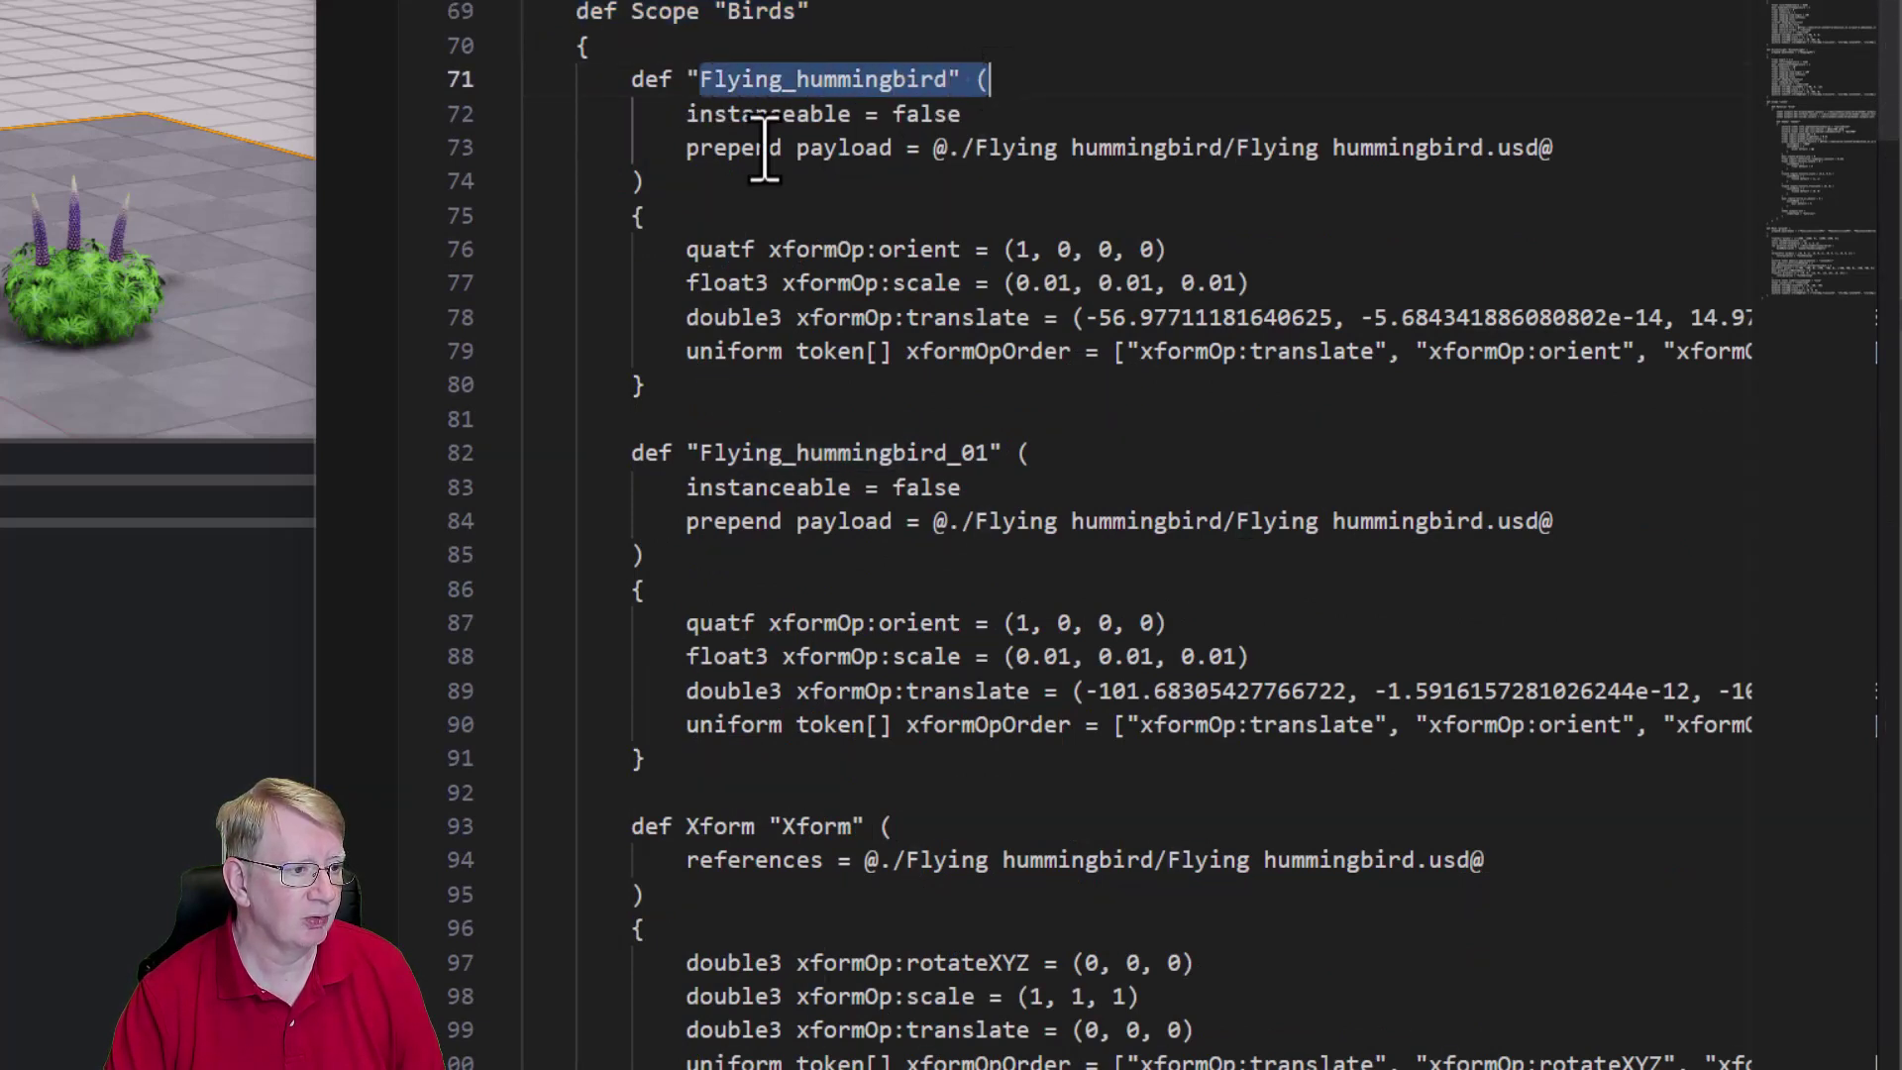
drag(933, 149, 1555, 150)
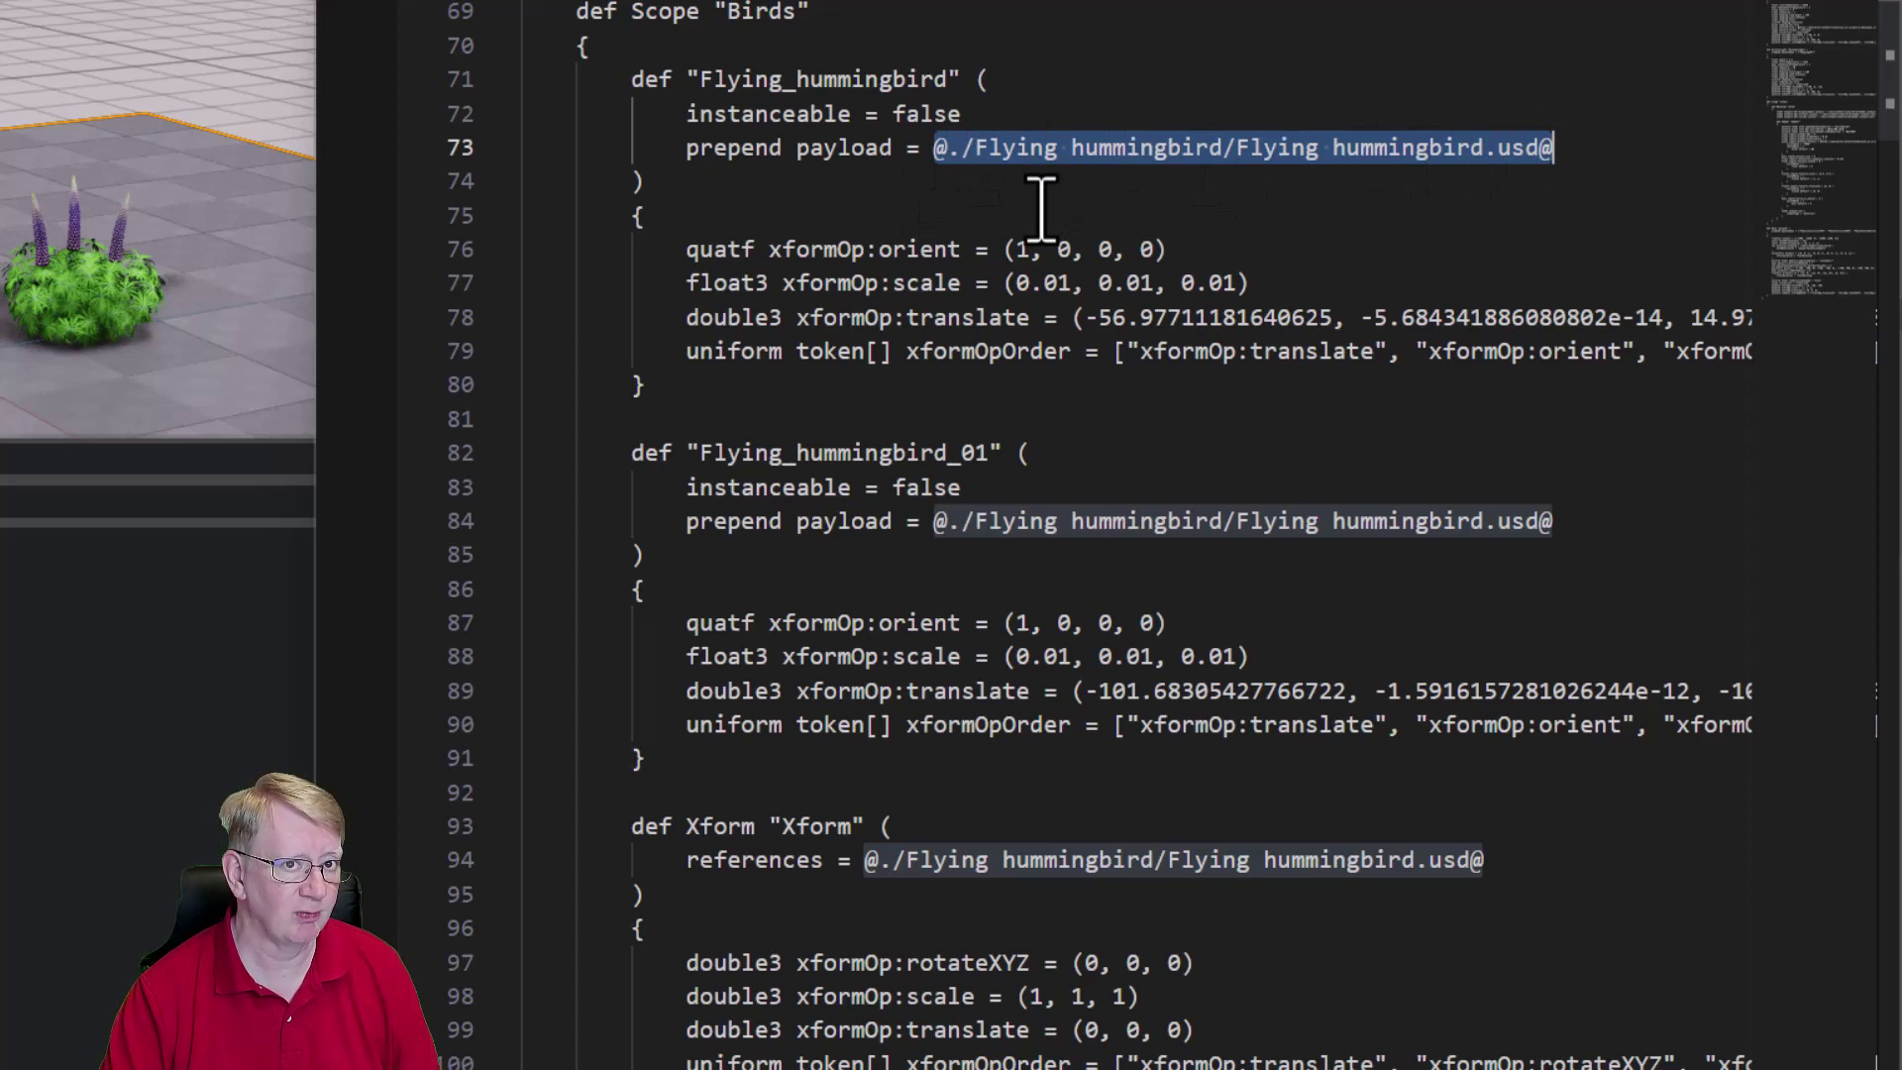
scroll(900, 406, down, 2)
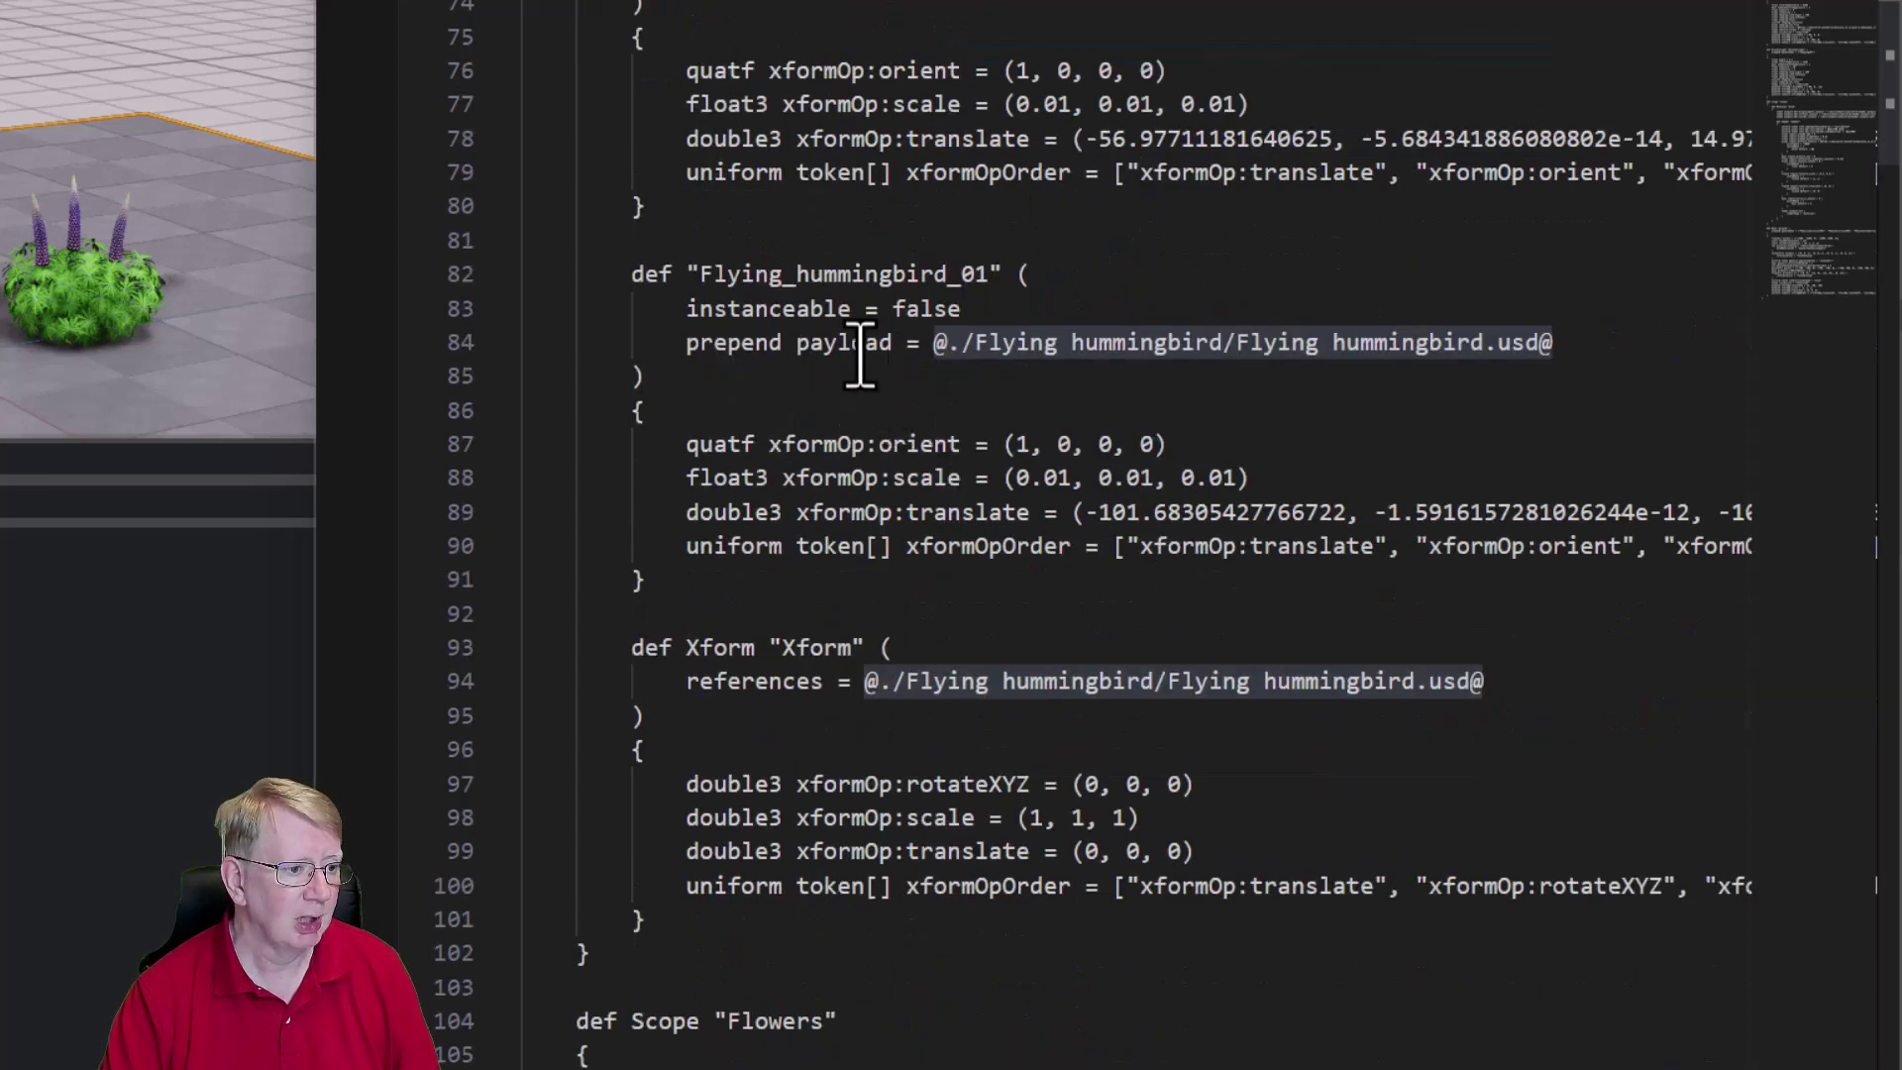
scroll(921, 436, down, 1)
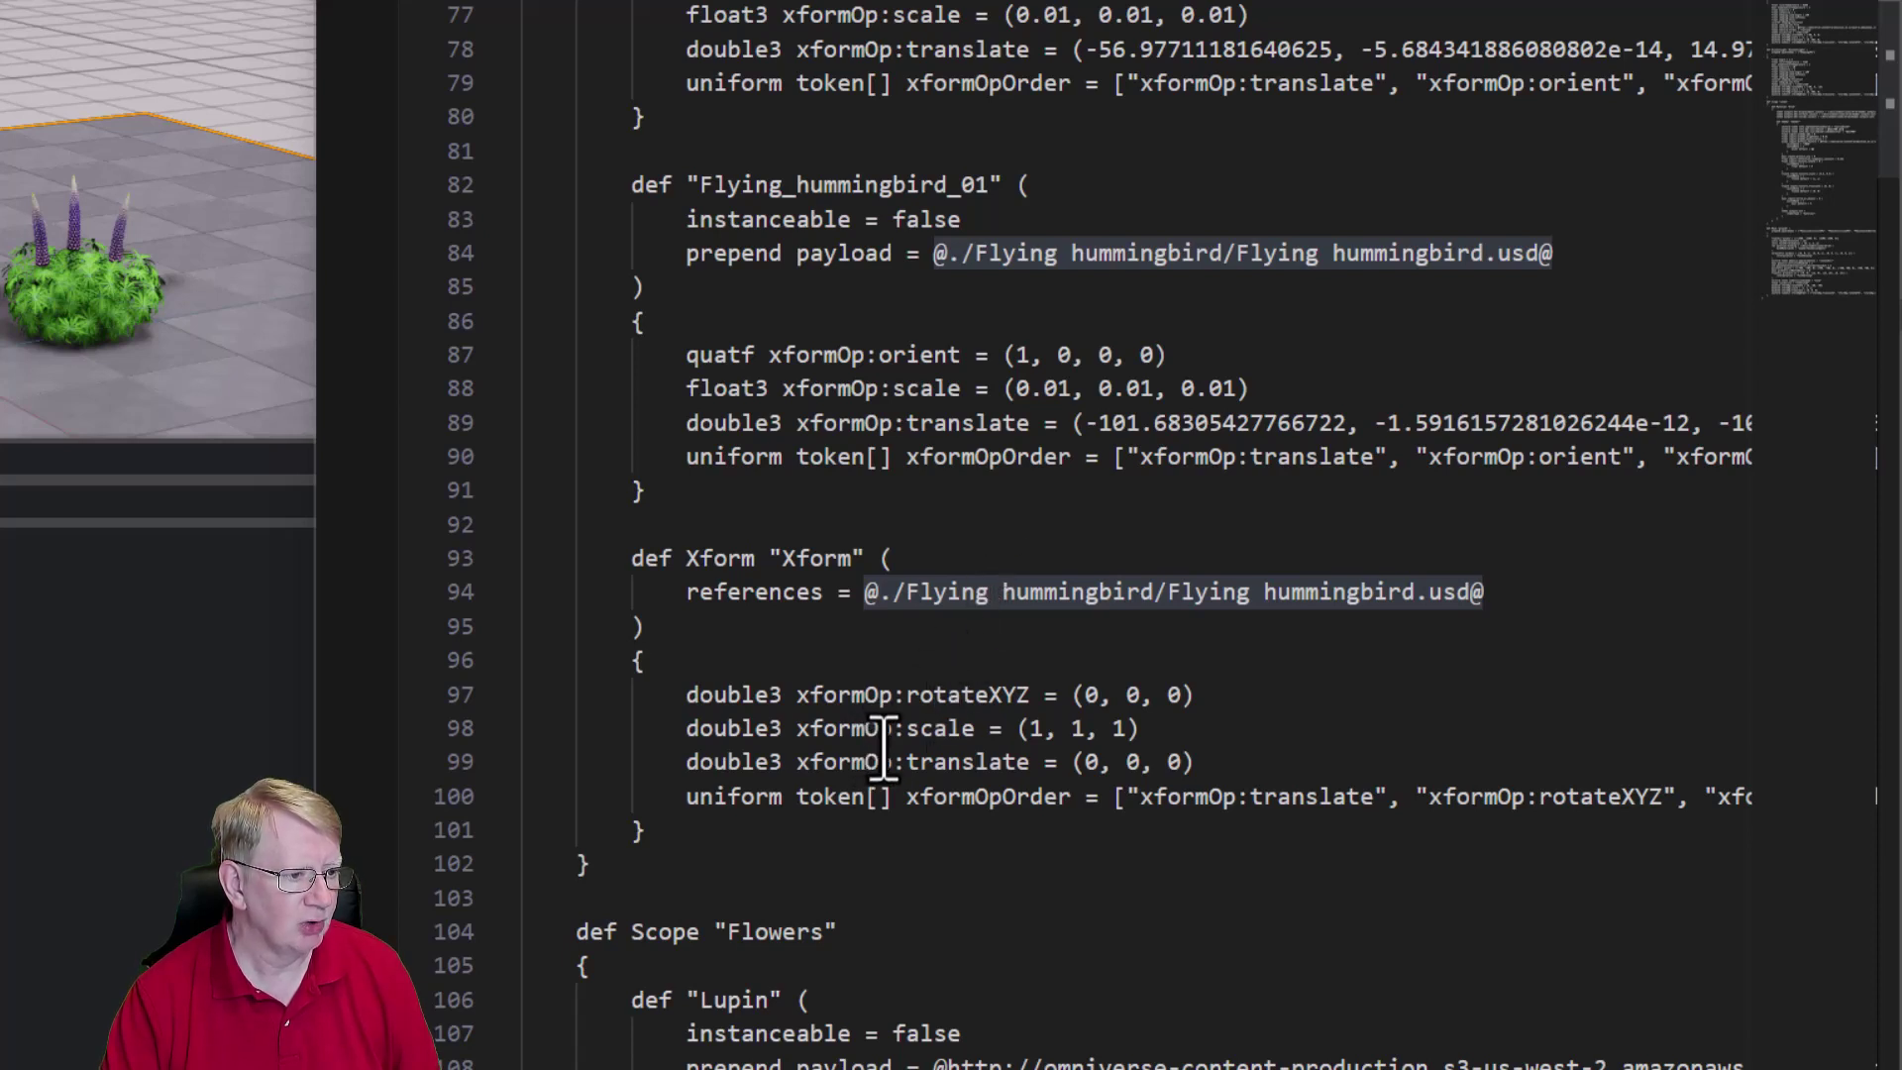
Step: Compare the Flying_hummingbird_01 definition and payload path with the typed definition of the Xform prim
click(628, 560)
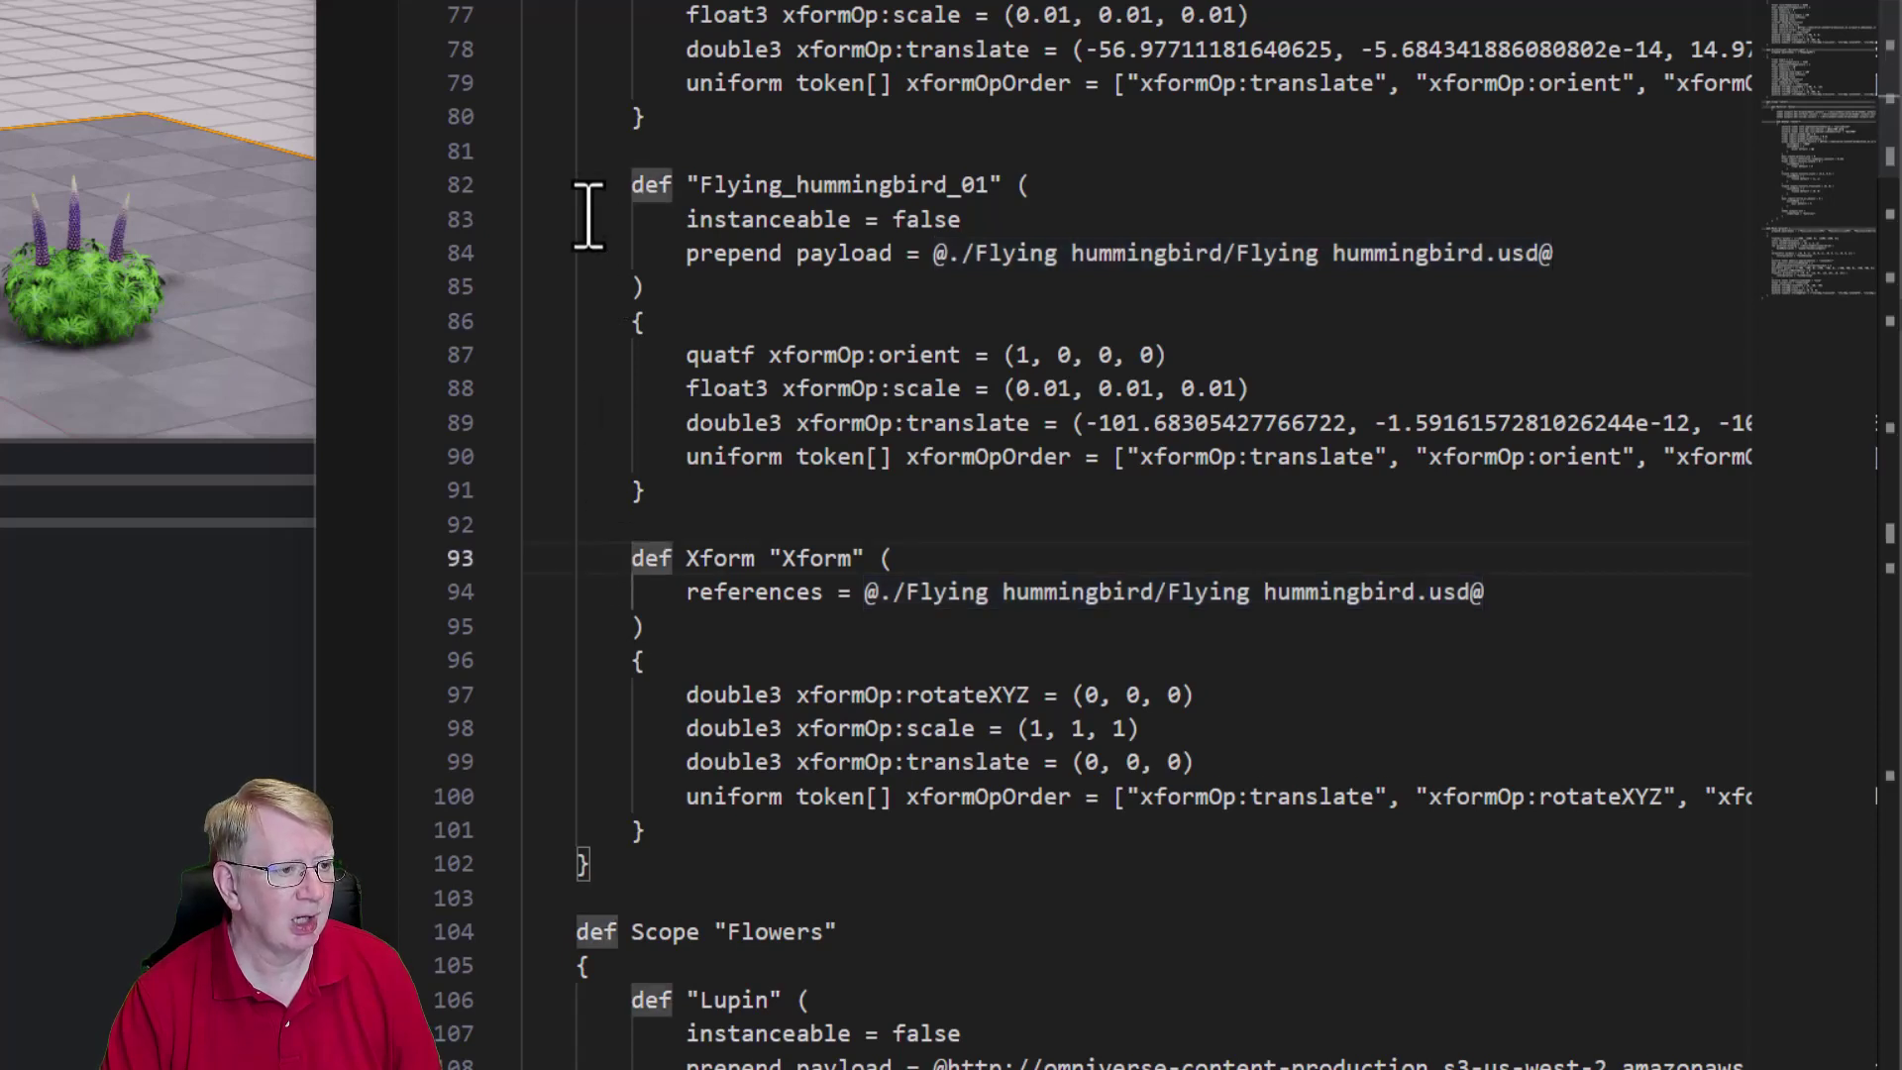
click(635, 185)
drag(639, 186, 1063, 185)
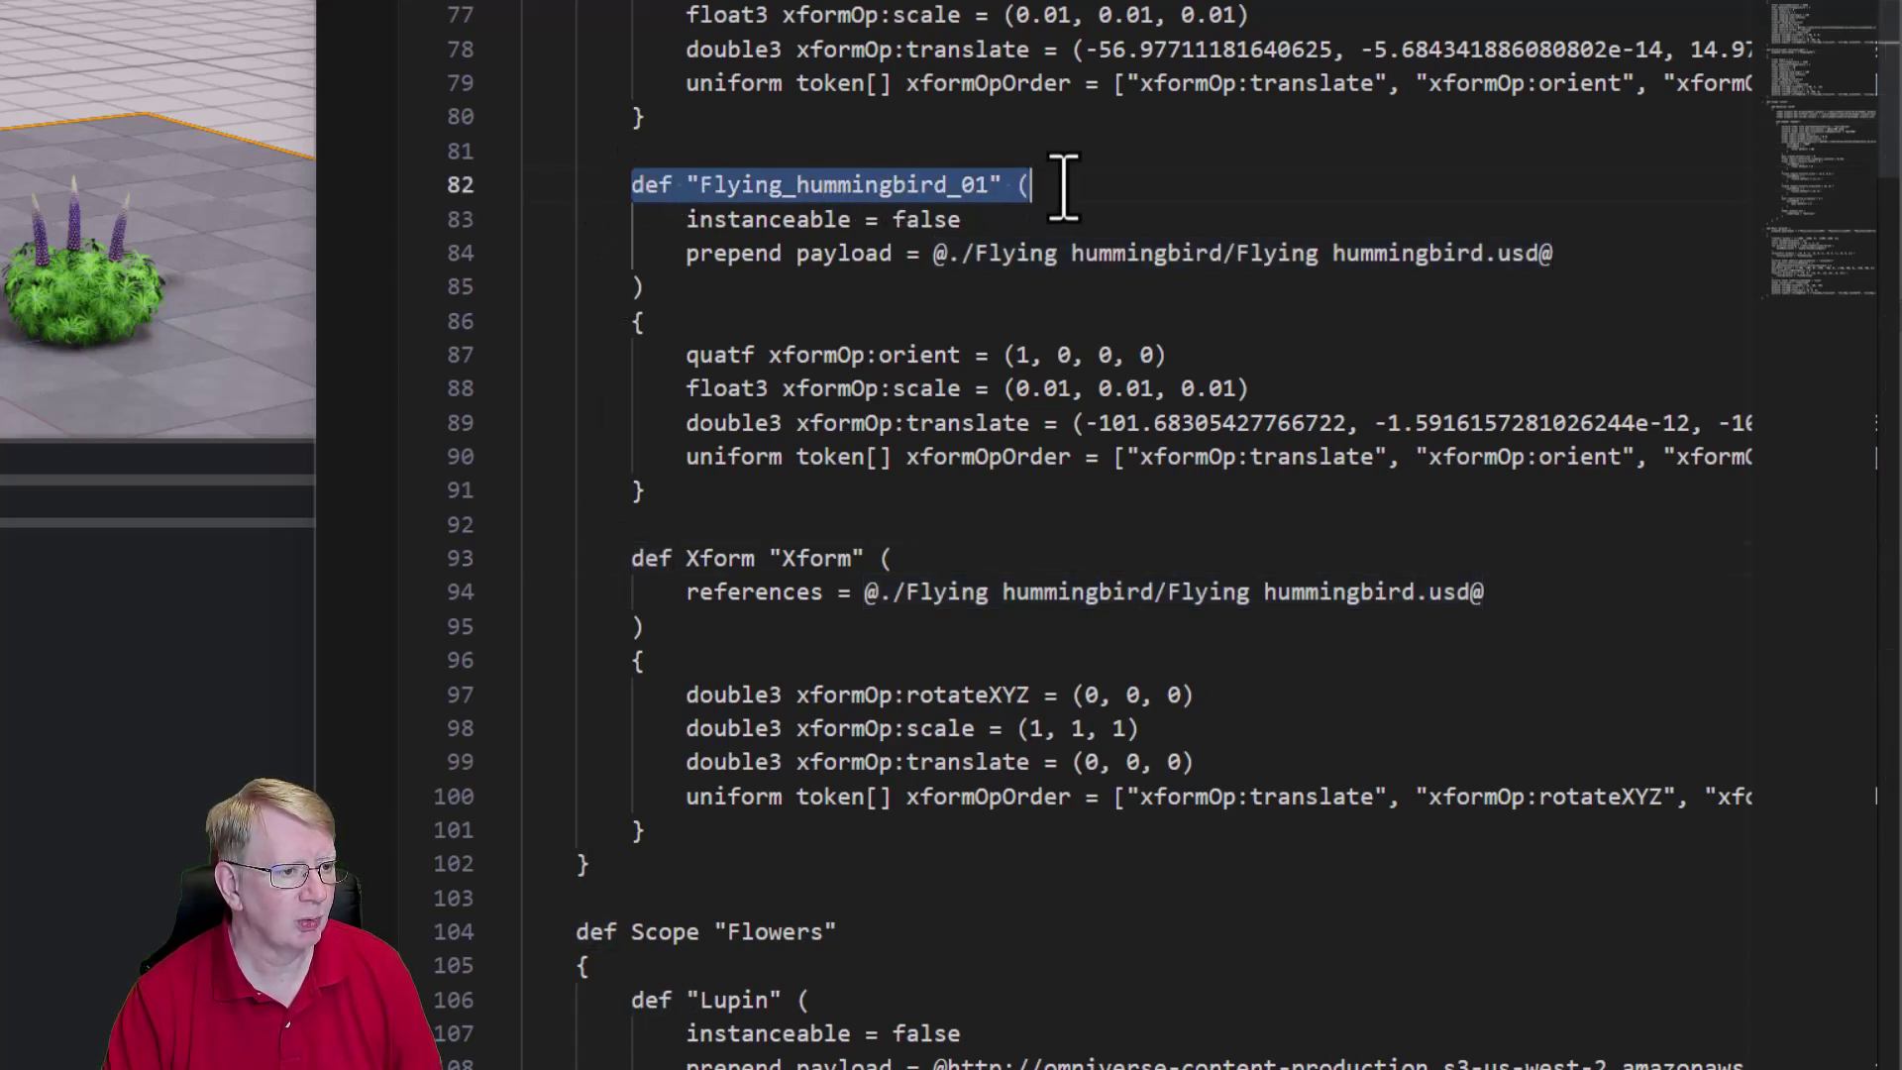
click(676, 186)
double_click(675, 186)
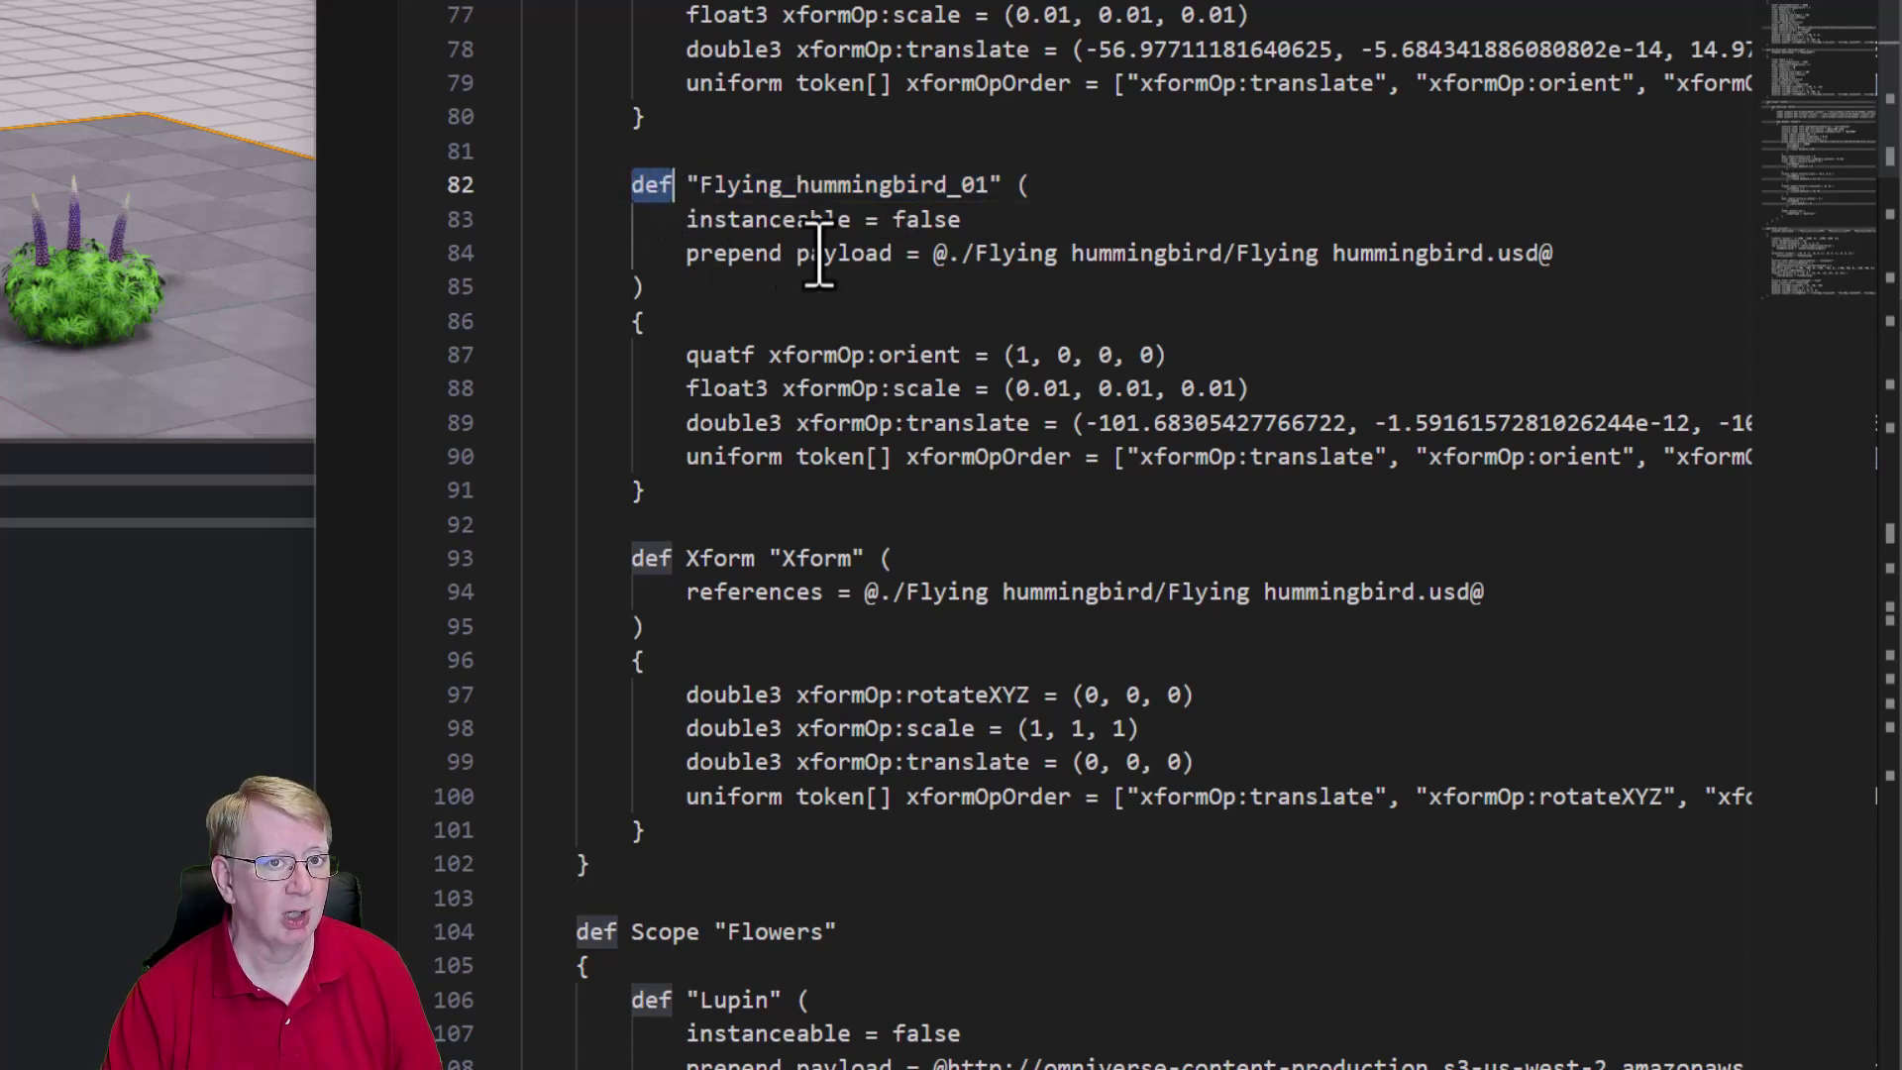
drag(933, 254, 1559, 256)
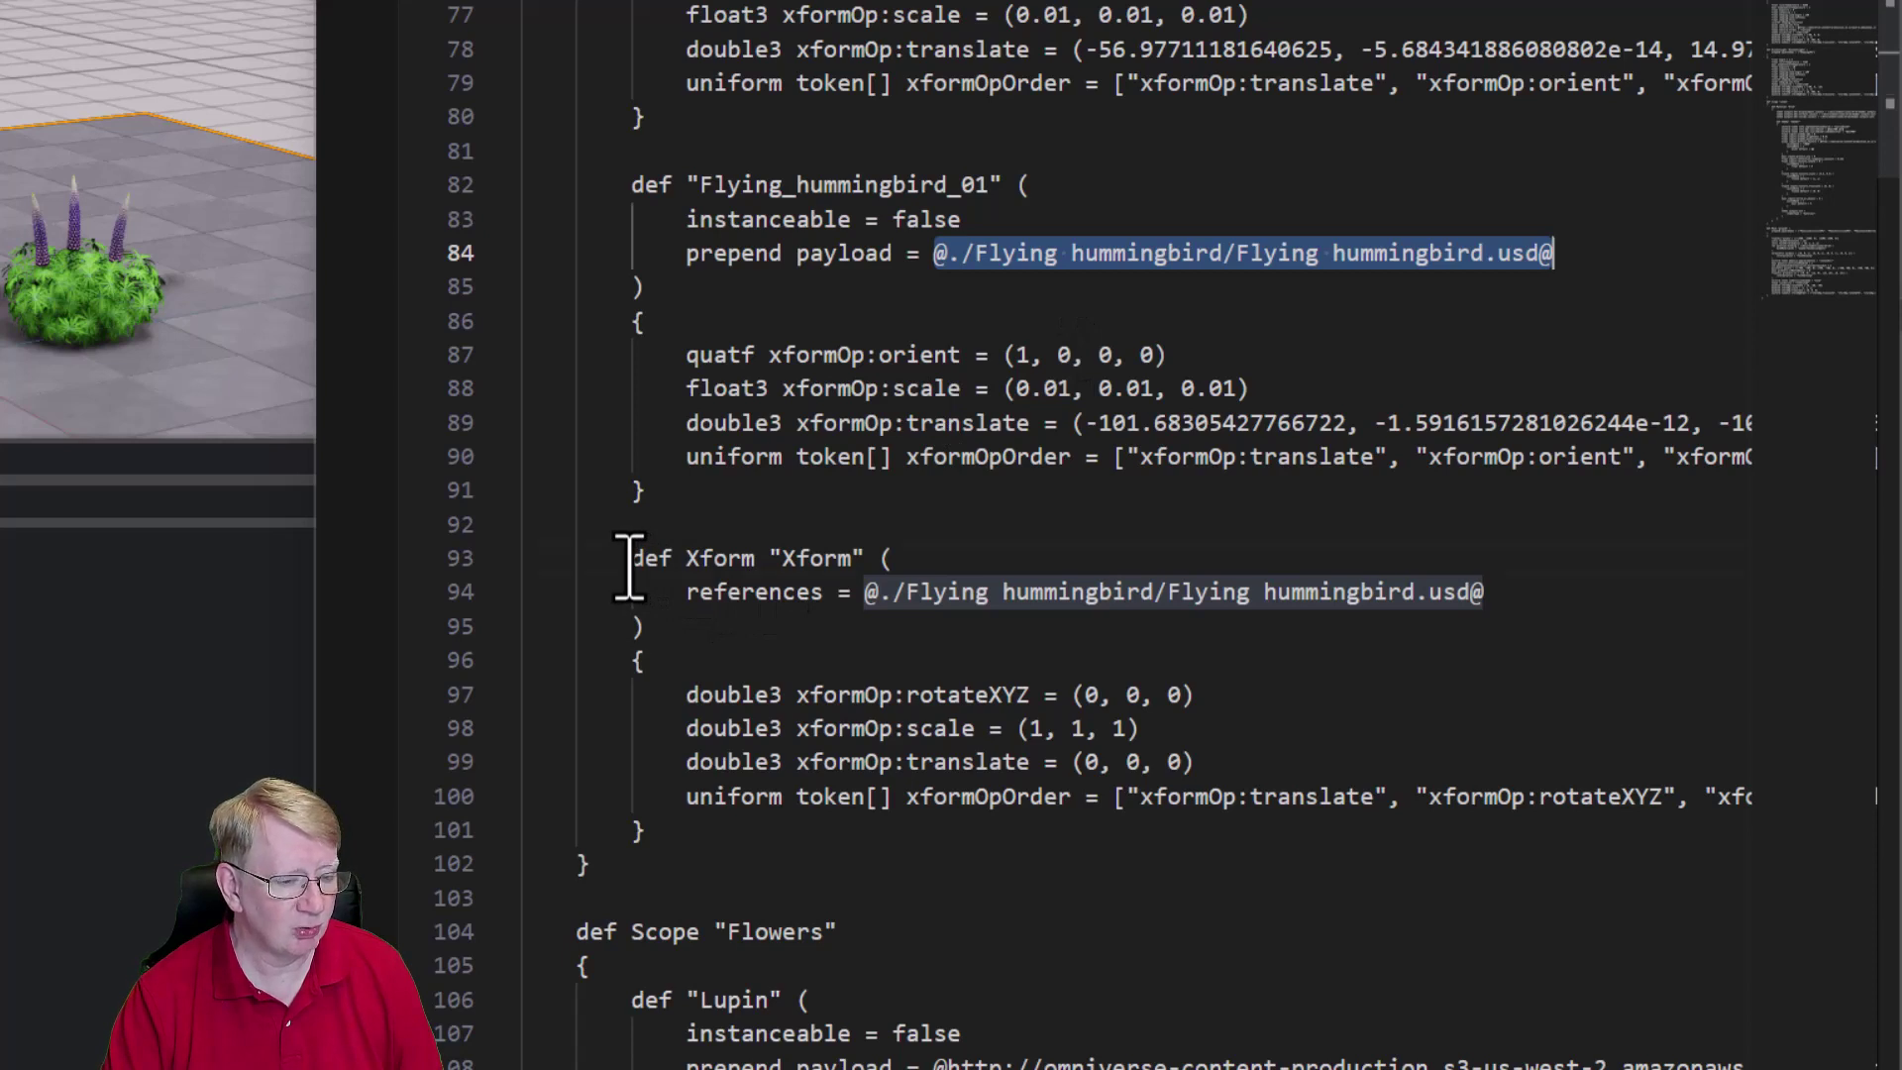
drag(632, 561, 888, 558)
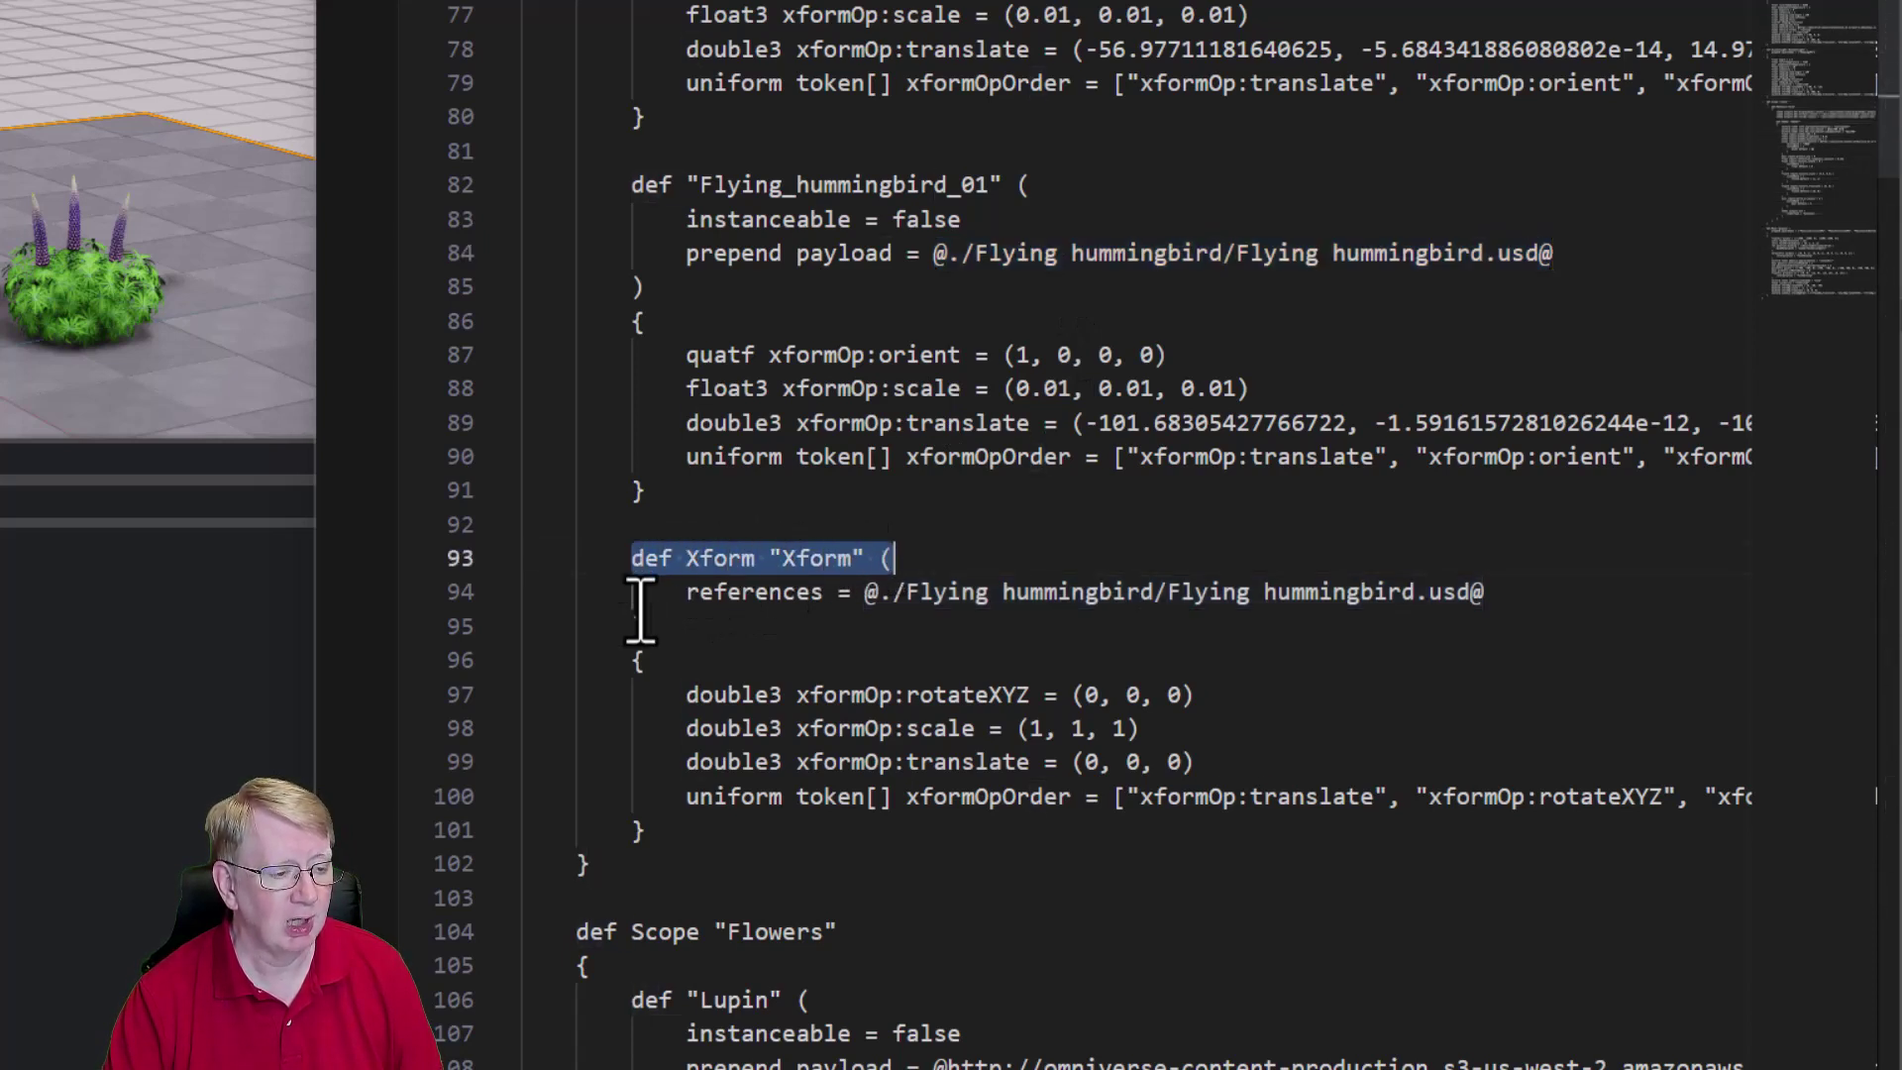
double_click(711, 565)
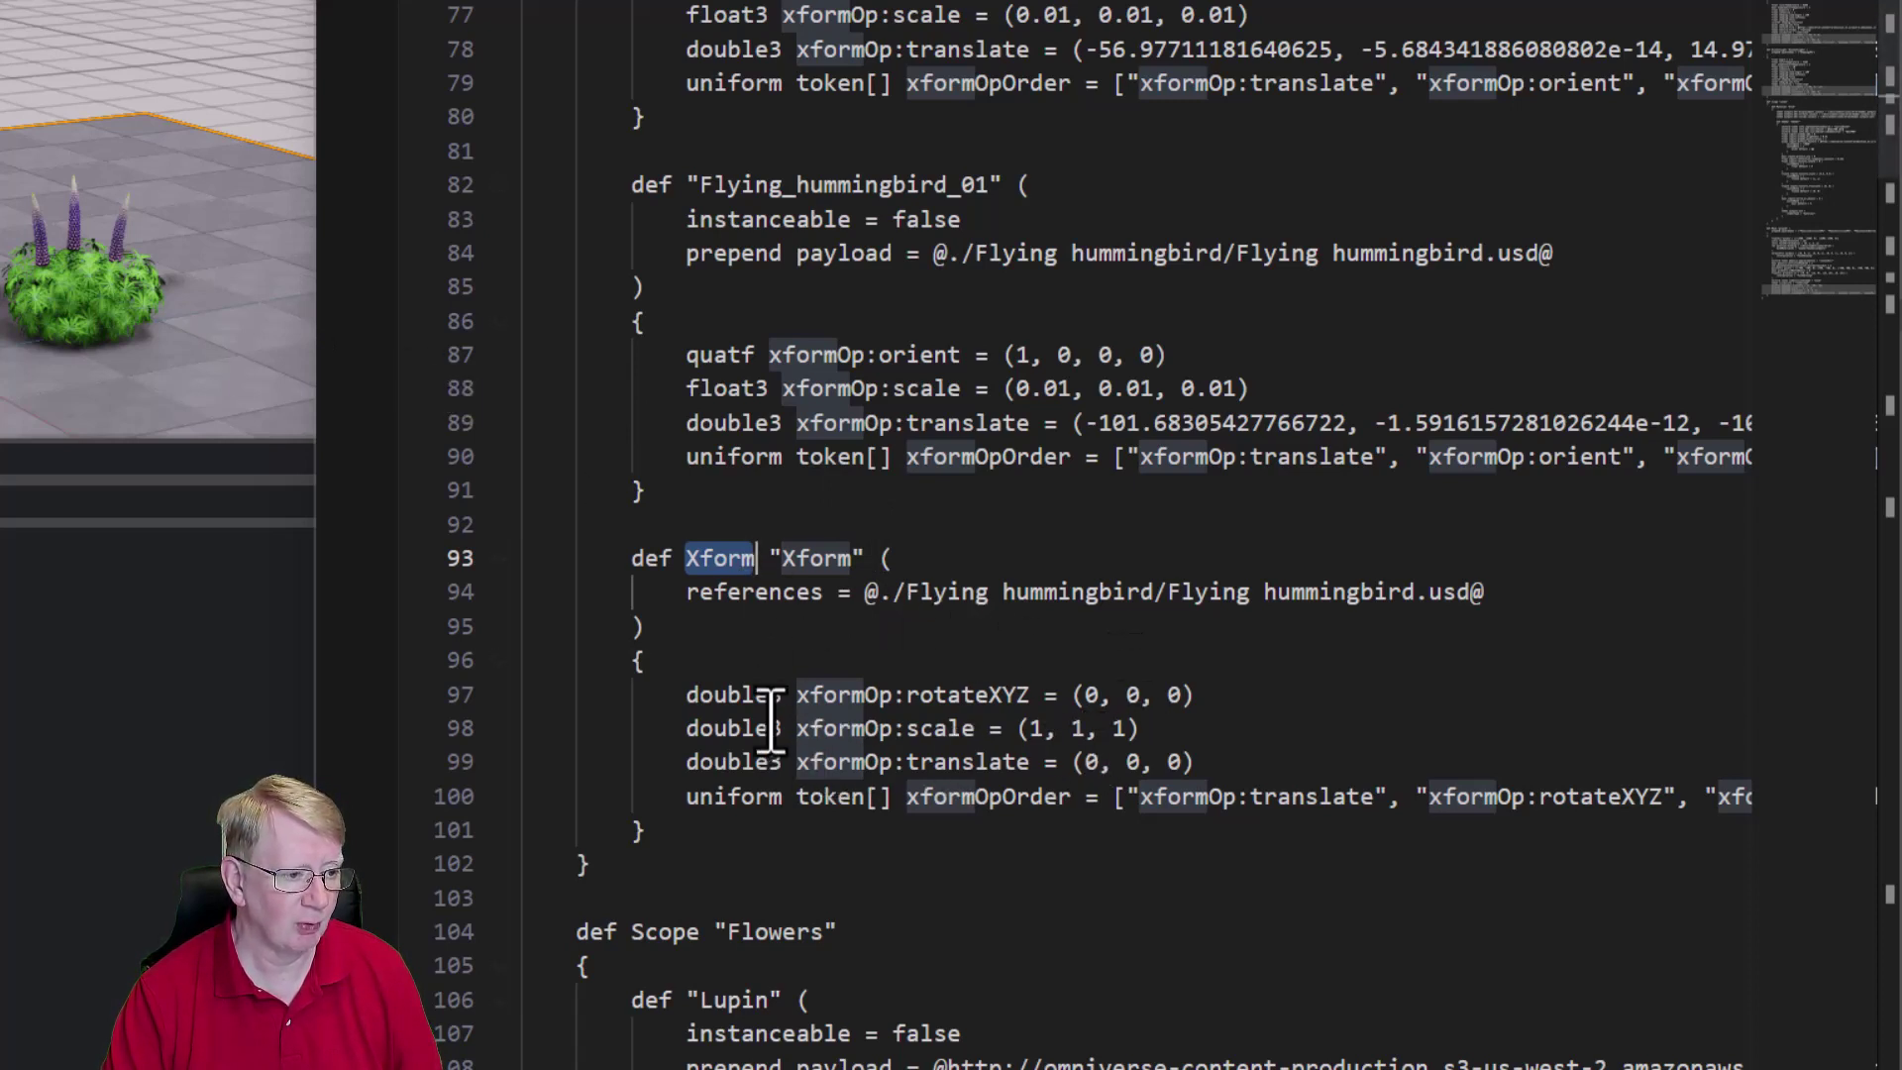
Step: Delete the rotate, scale, translate and xformOpOrder lines from the referenced Xform prim and remove the Xform type from its definition
click(728, 664)
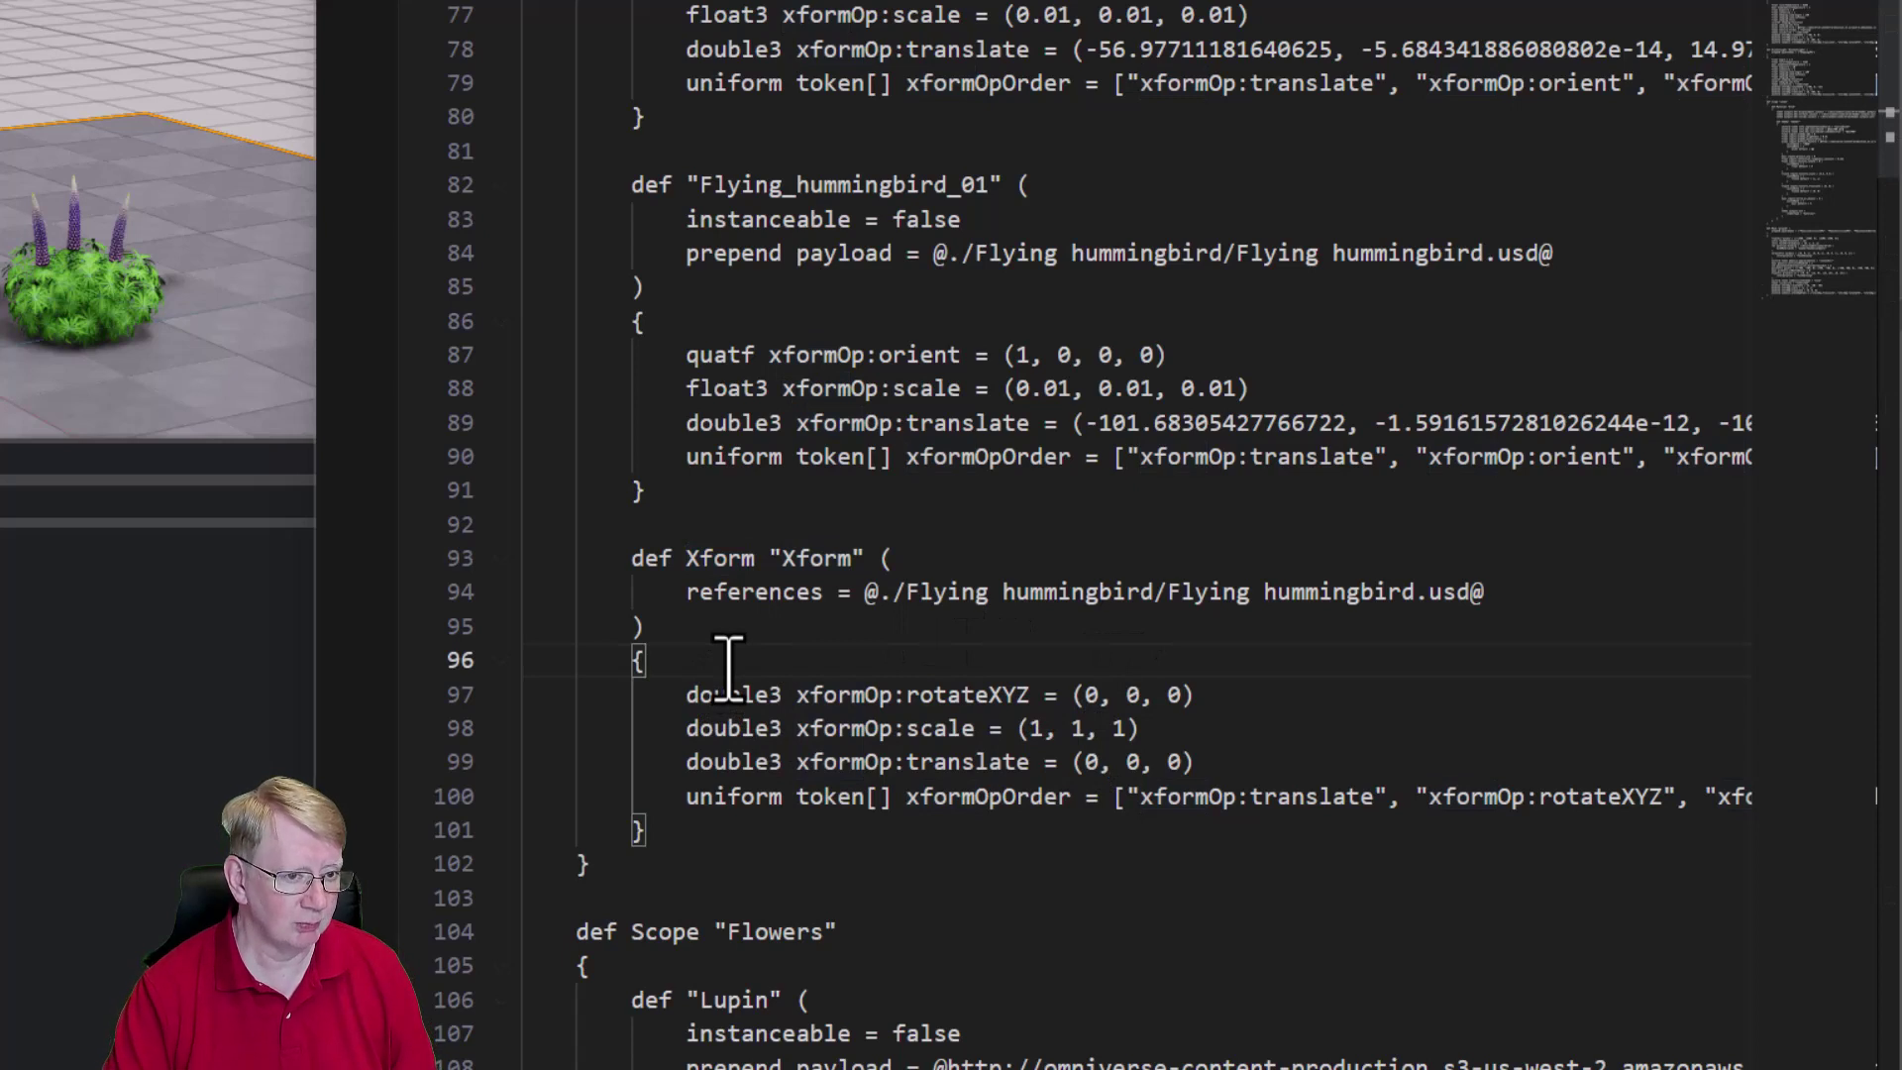
key(Down)
key(Home)
key(shift+Down)
key(shift+Down)
key(shift+Down)
key(shift+Down)
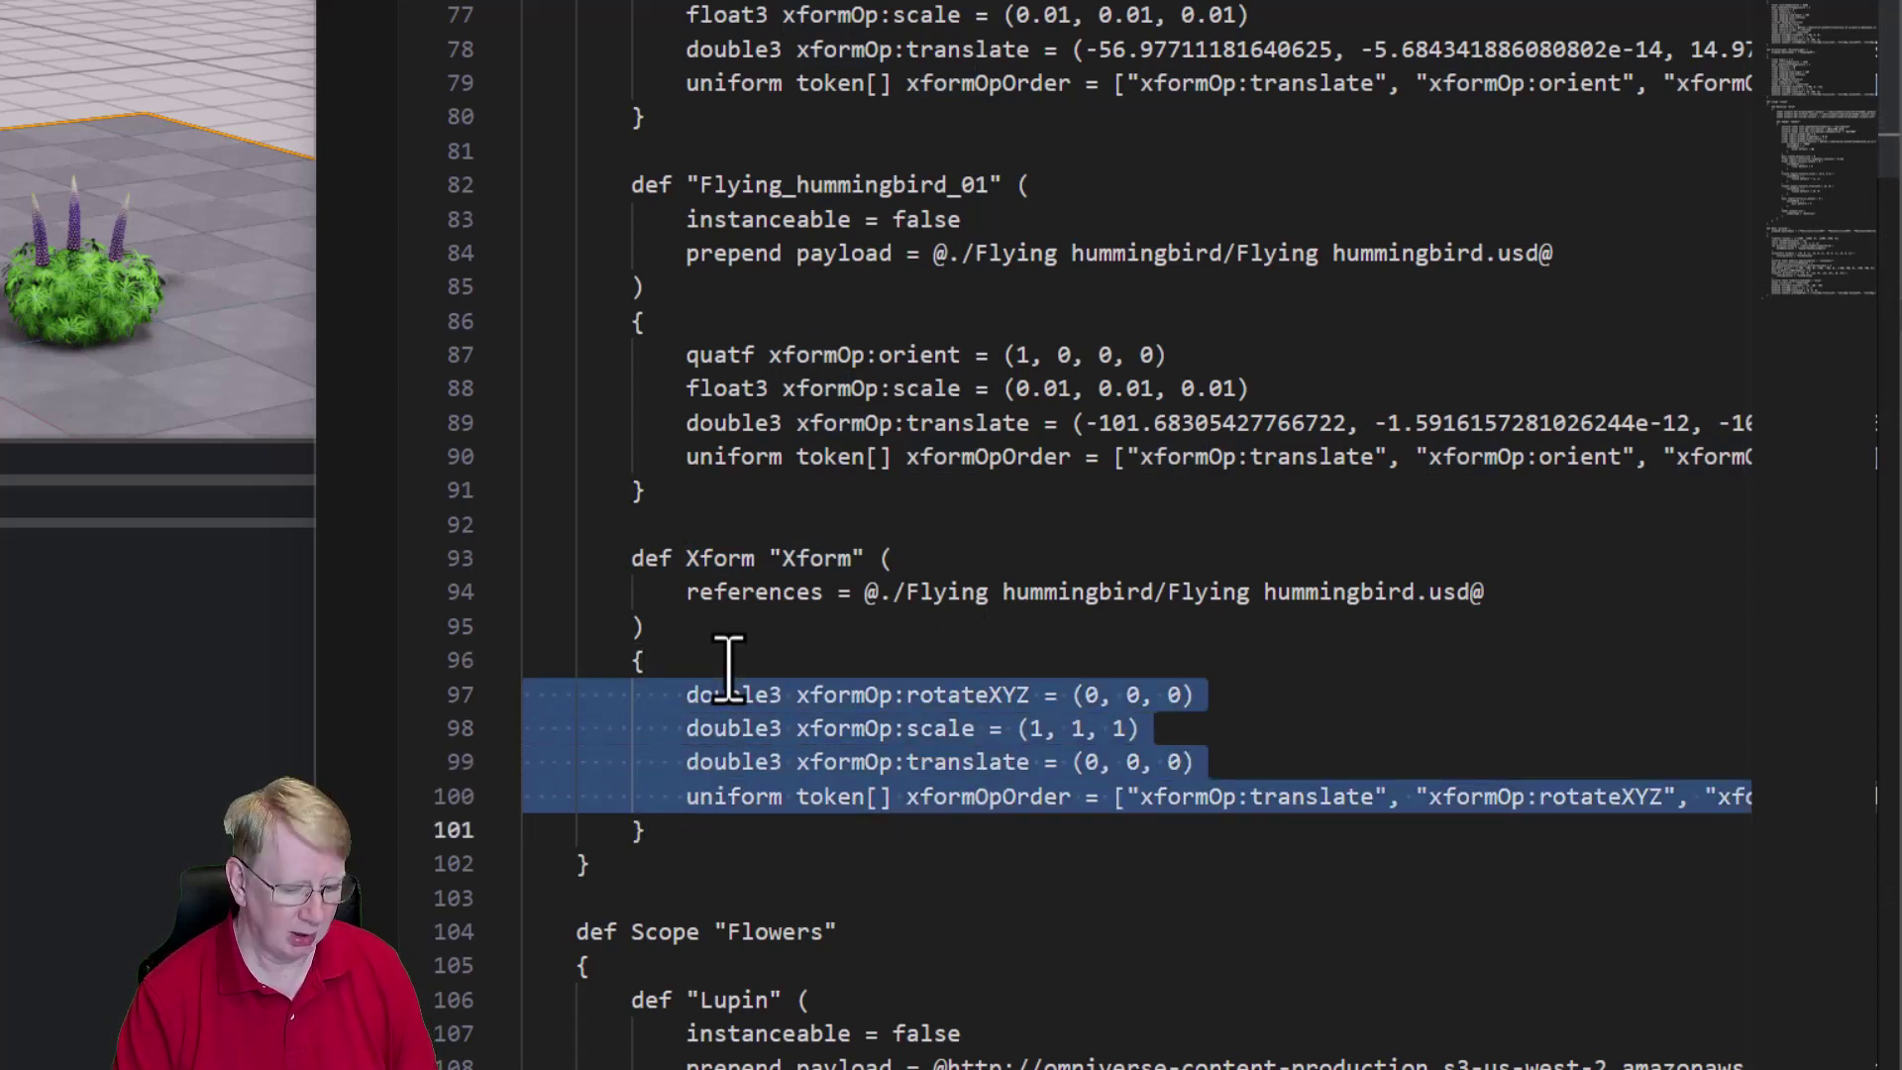
key(Delete)
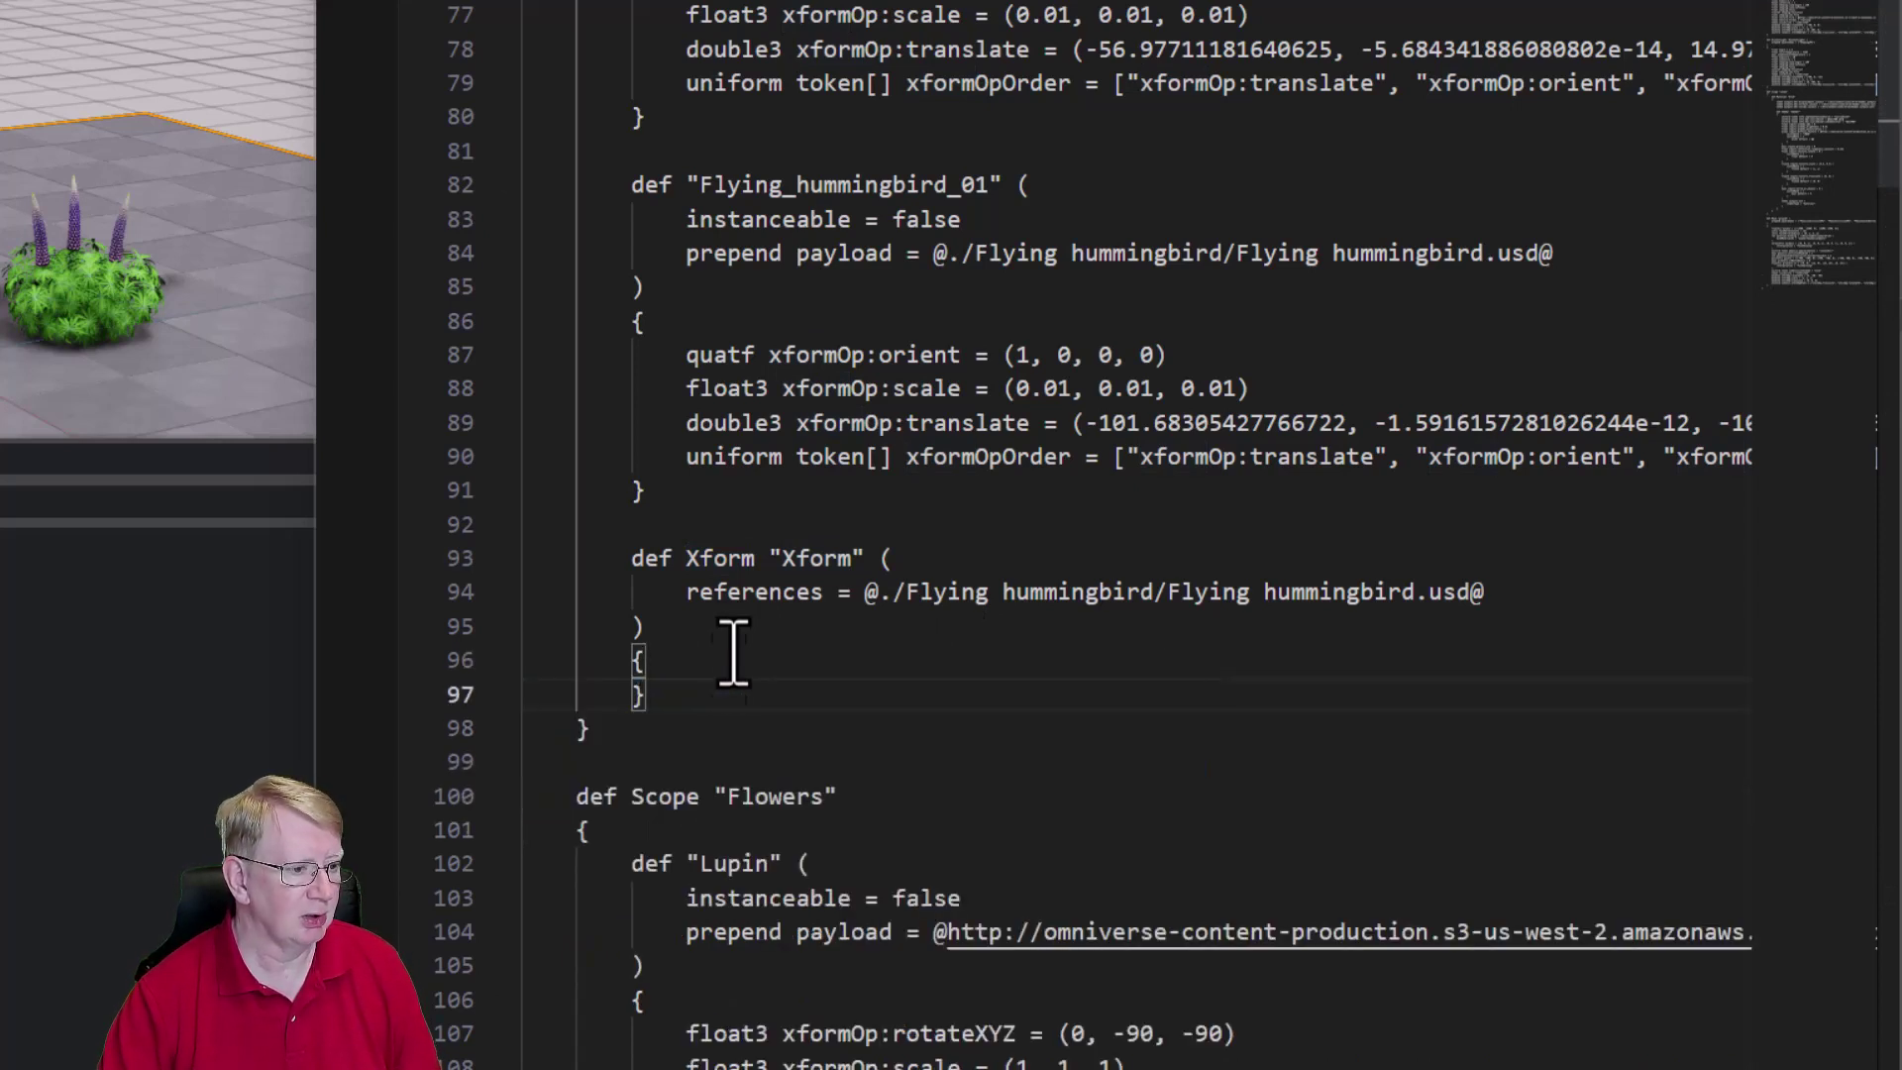
double_click(720, 560)
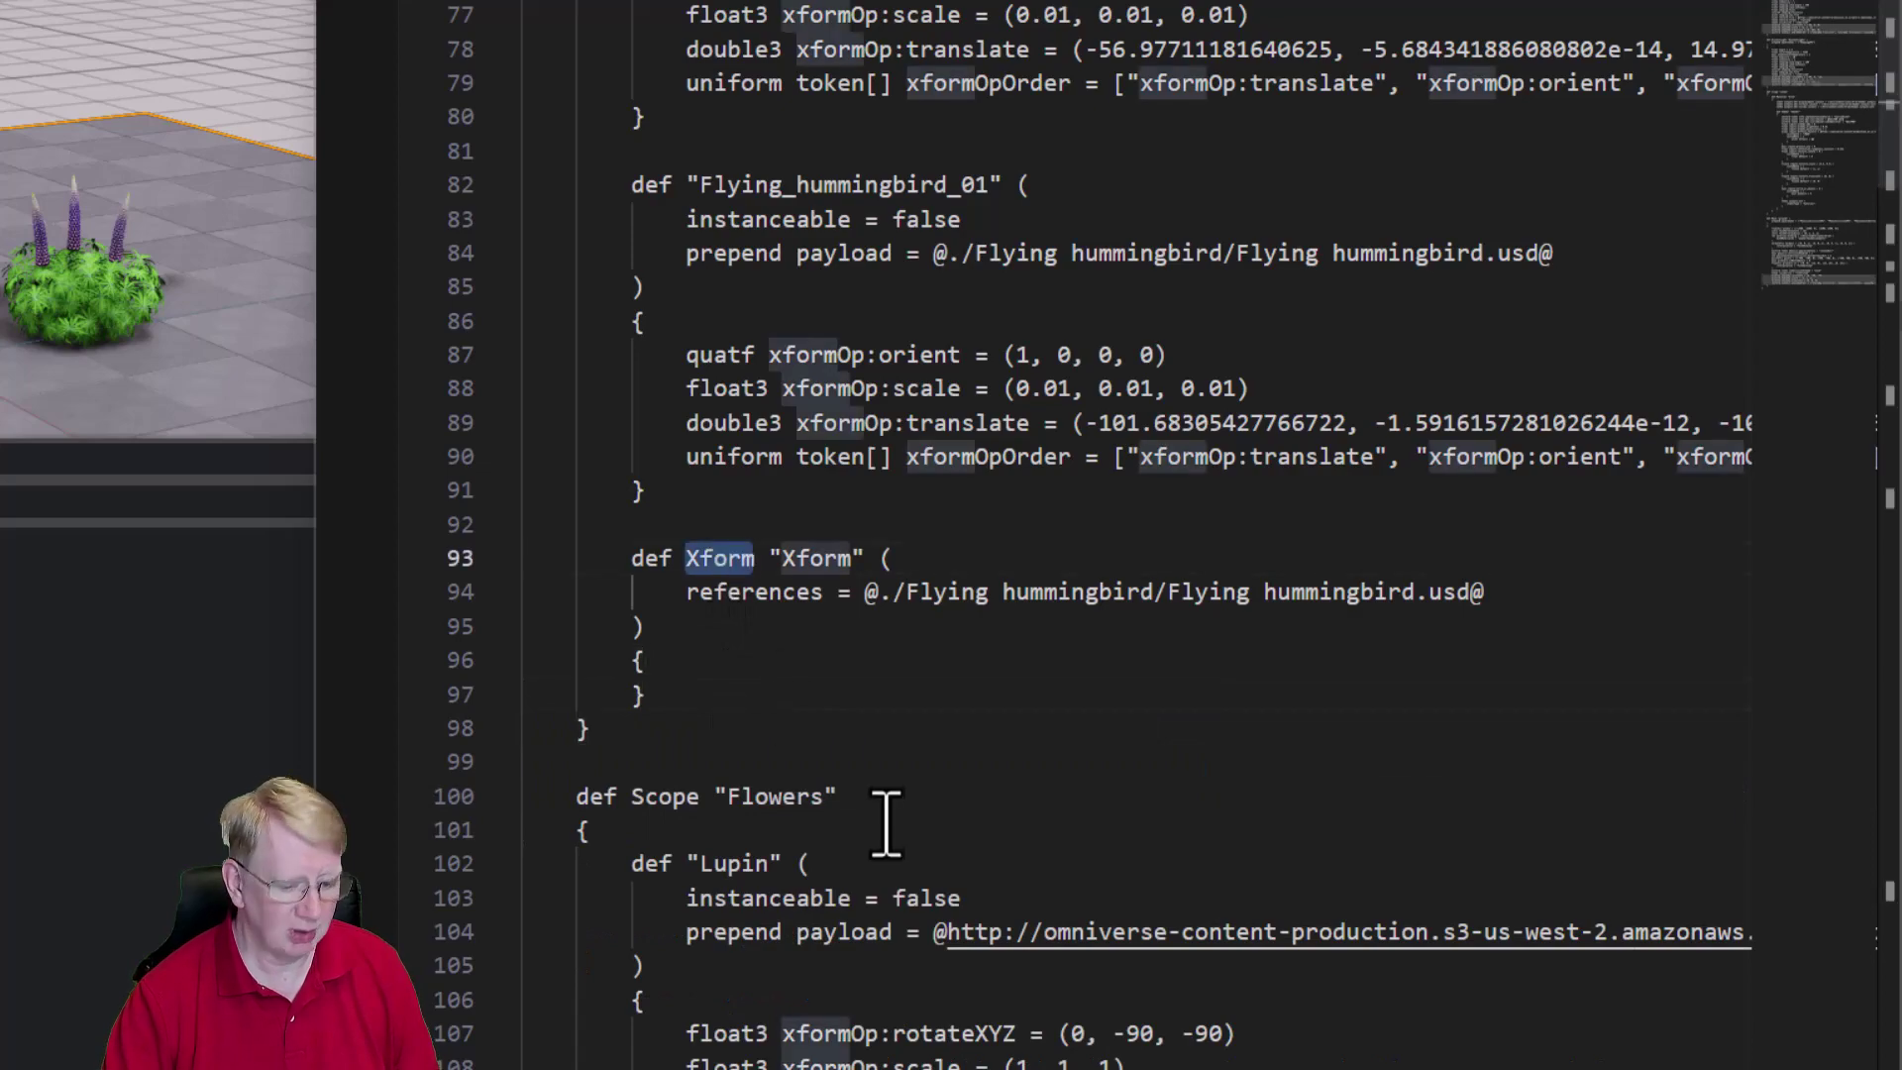
key(Delete)
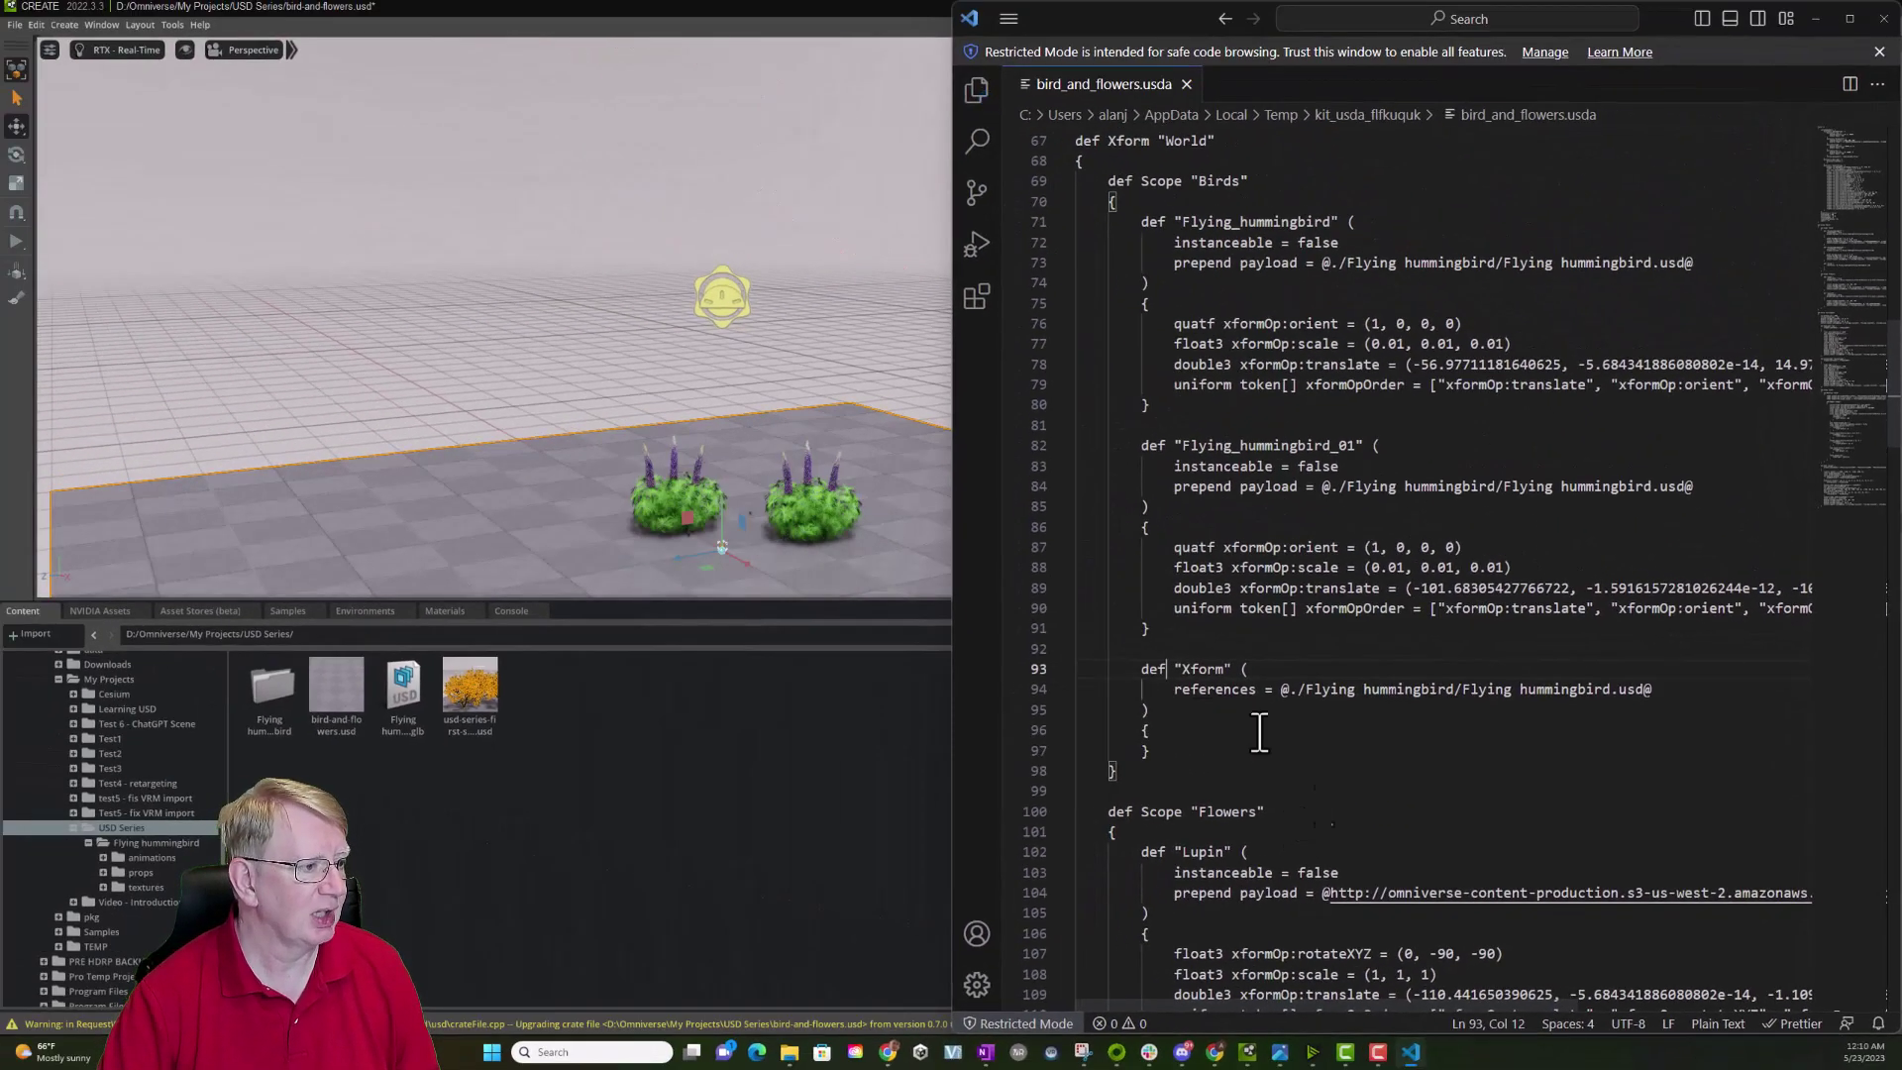
Step: Switch back to Create and frame the referenced hummingbird in the viewport to examine how it displays with the edited definition
click(734, 511)
right_drag(734, 511, 792, 584)
key(f)
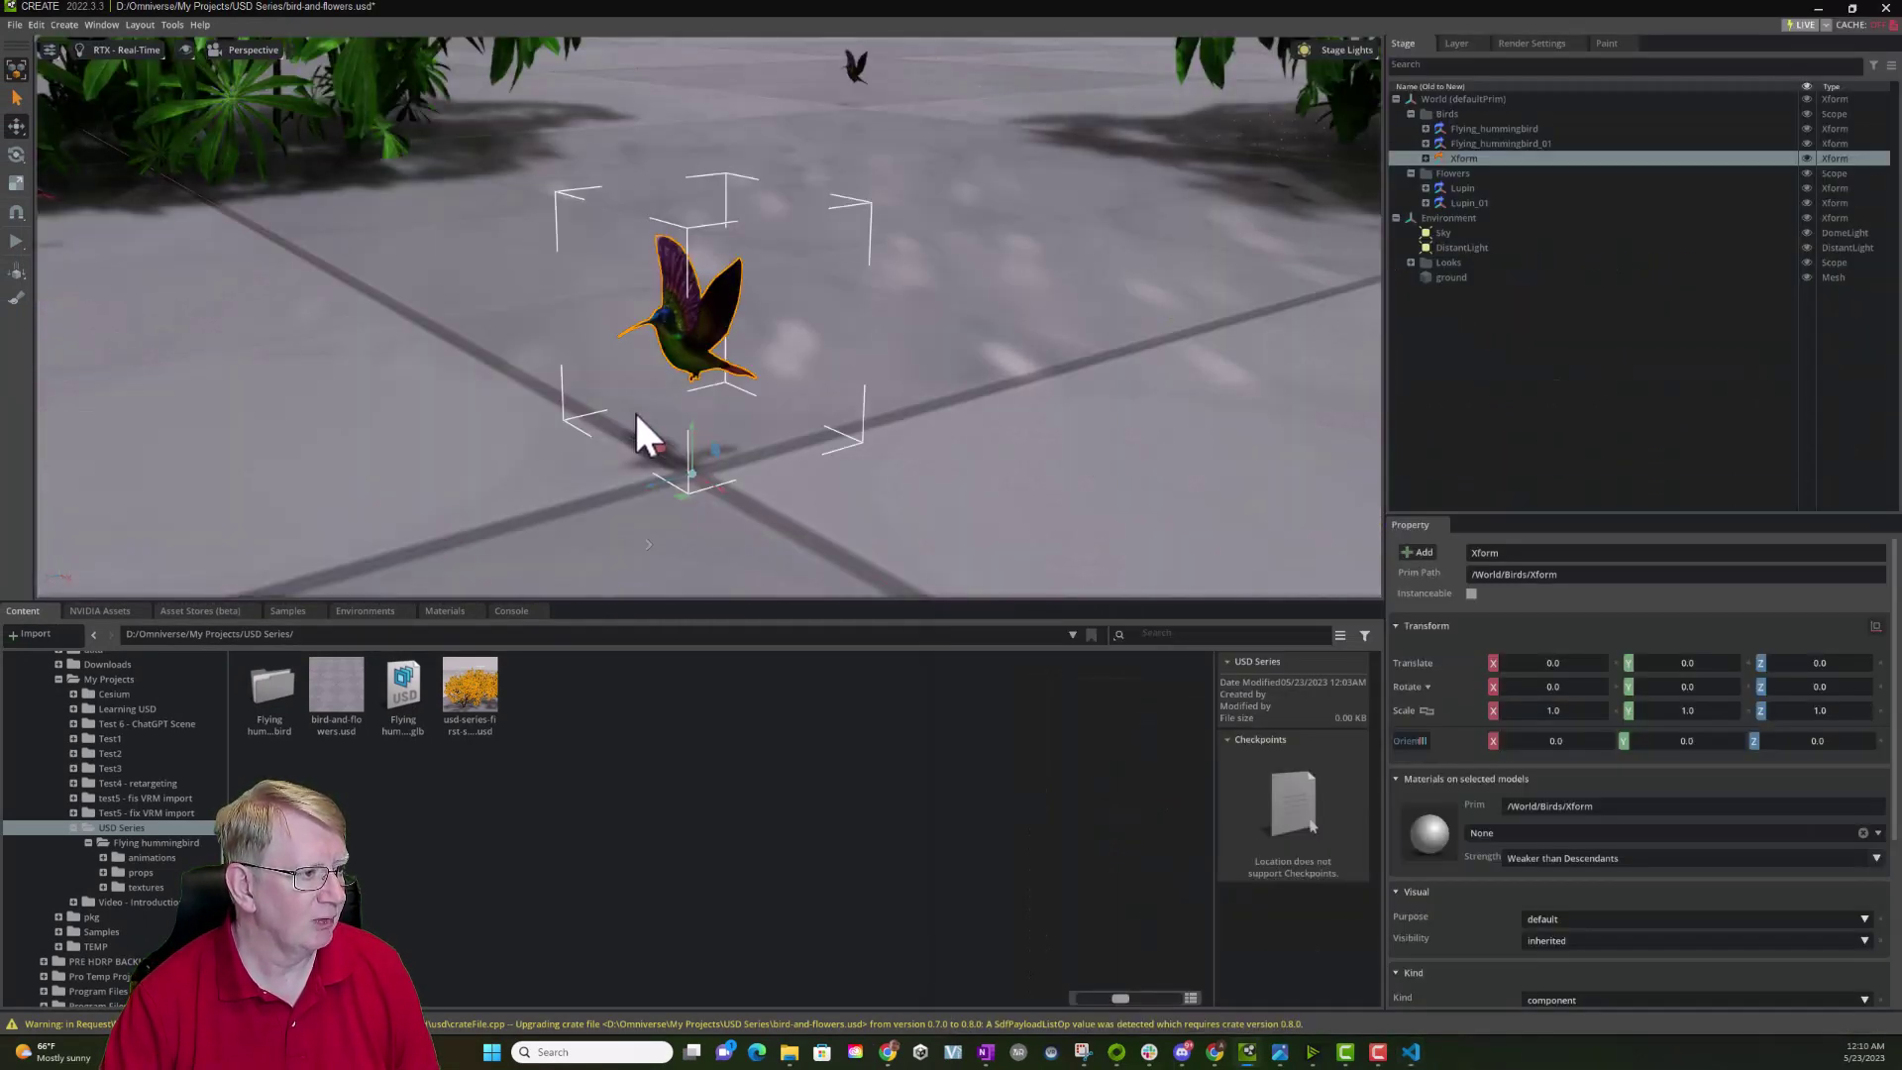
right_drag(829, 368, 824, 389)
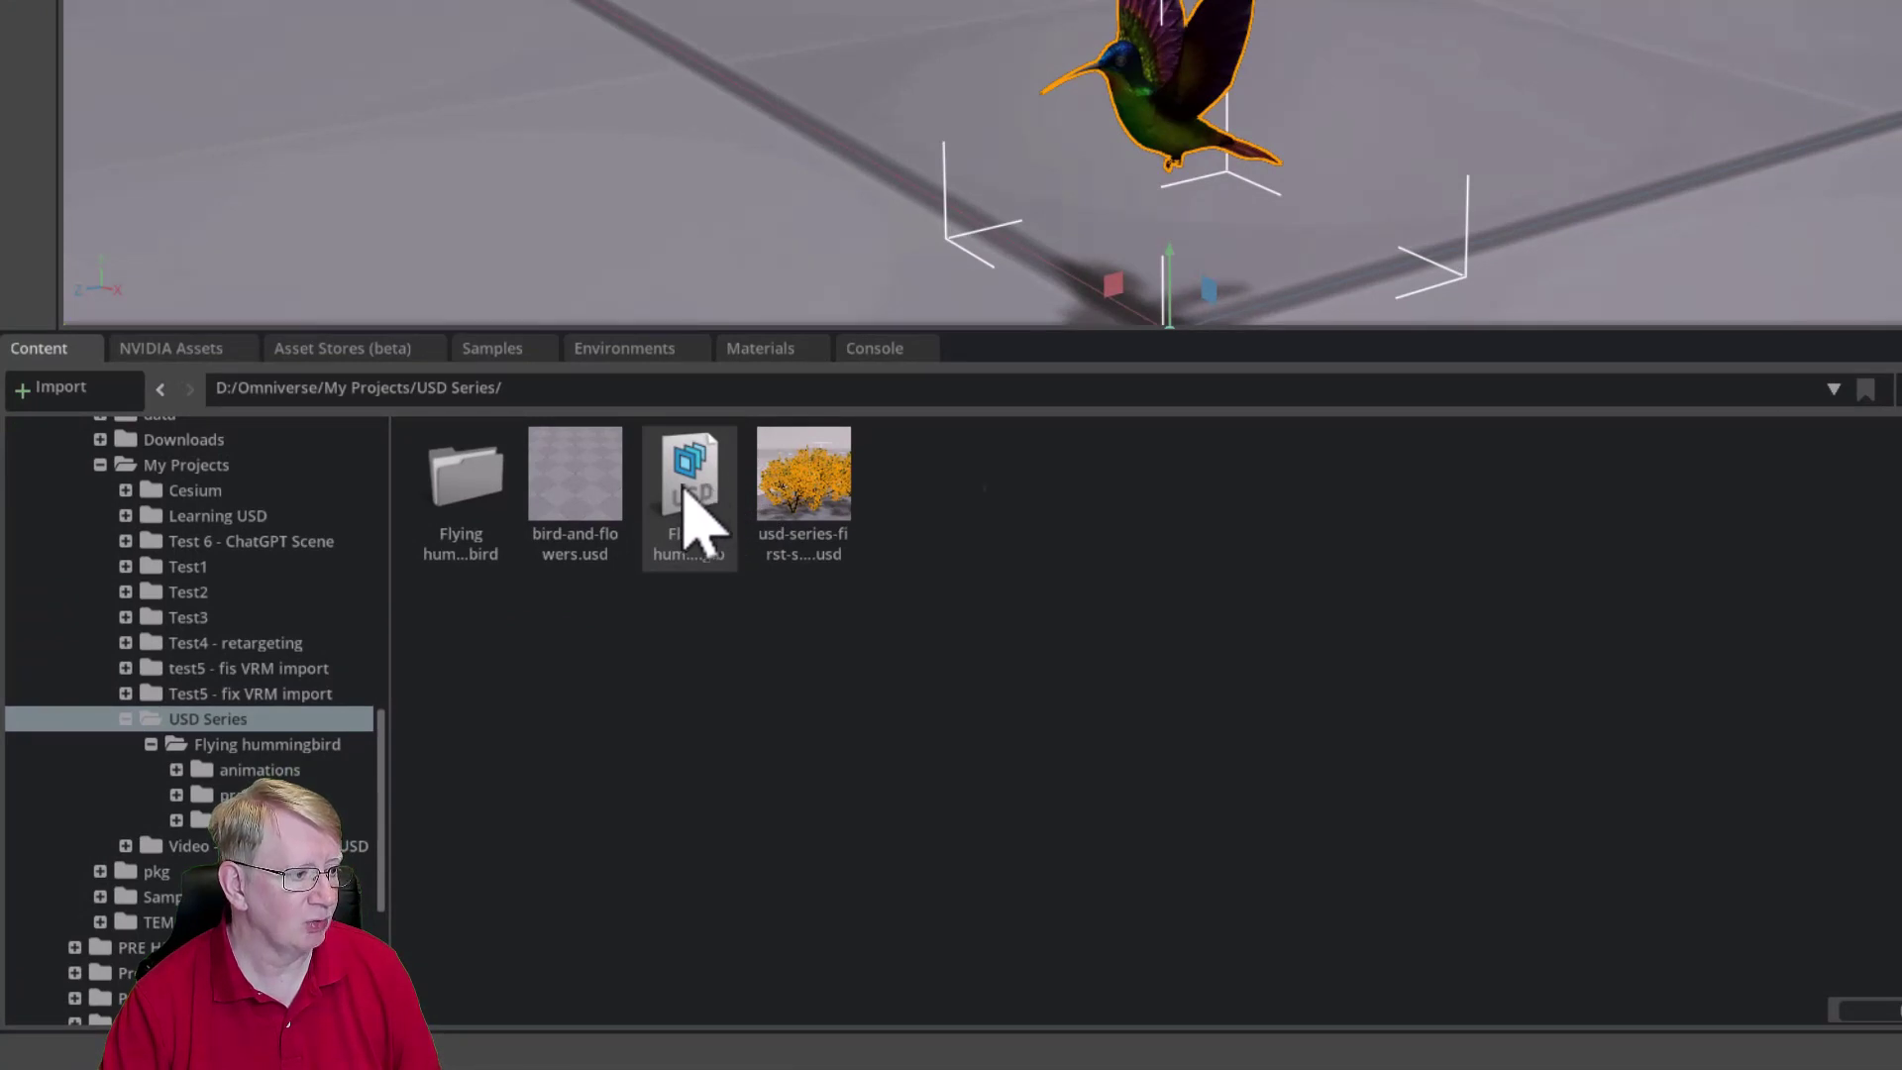
Step: Finish the text editing session of bird-and-flowers.usd in the USD Series folder
right_click(682, 487)
right_click(593, 495)
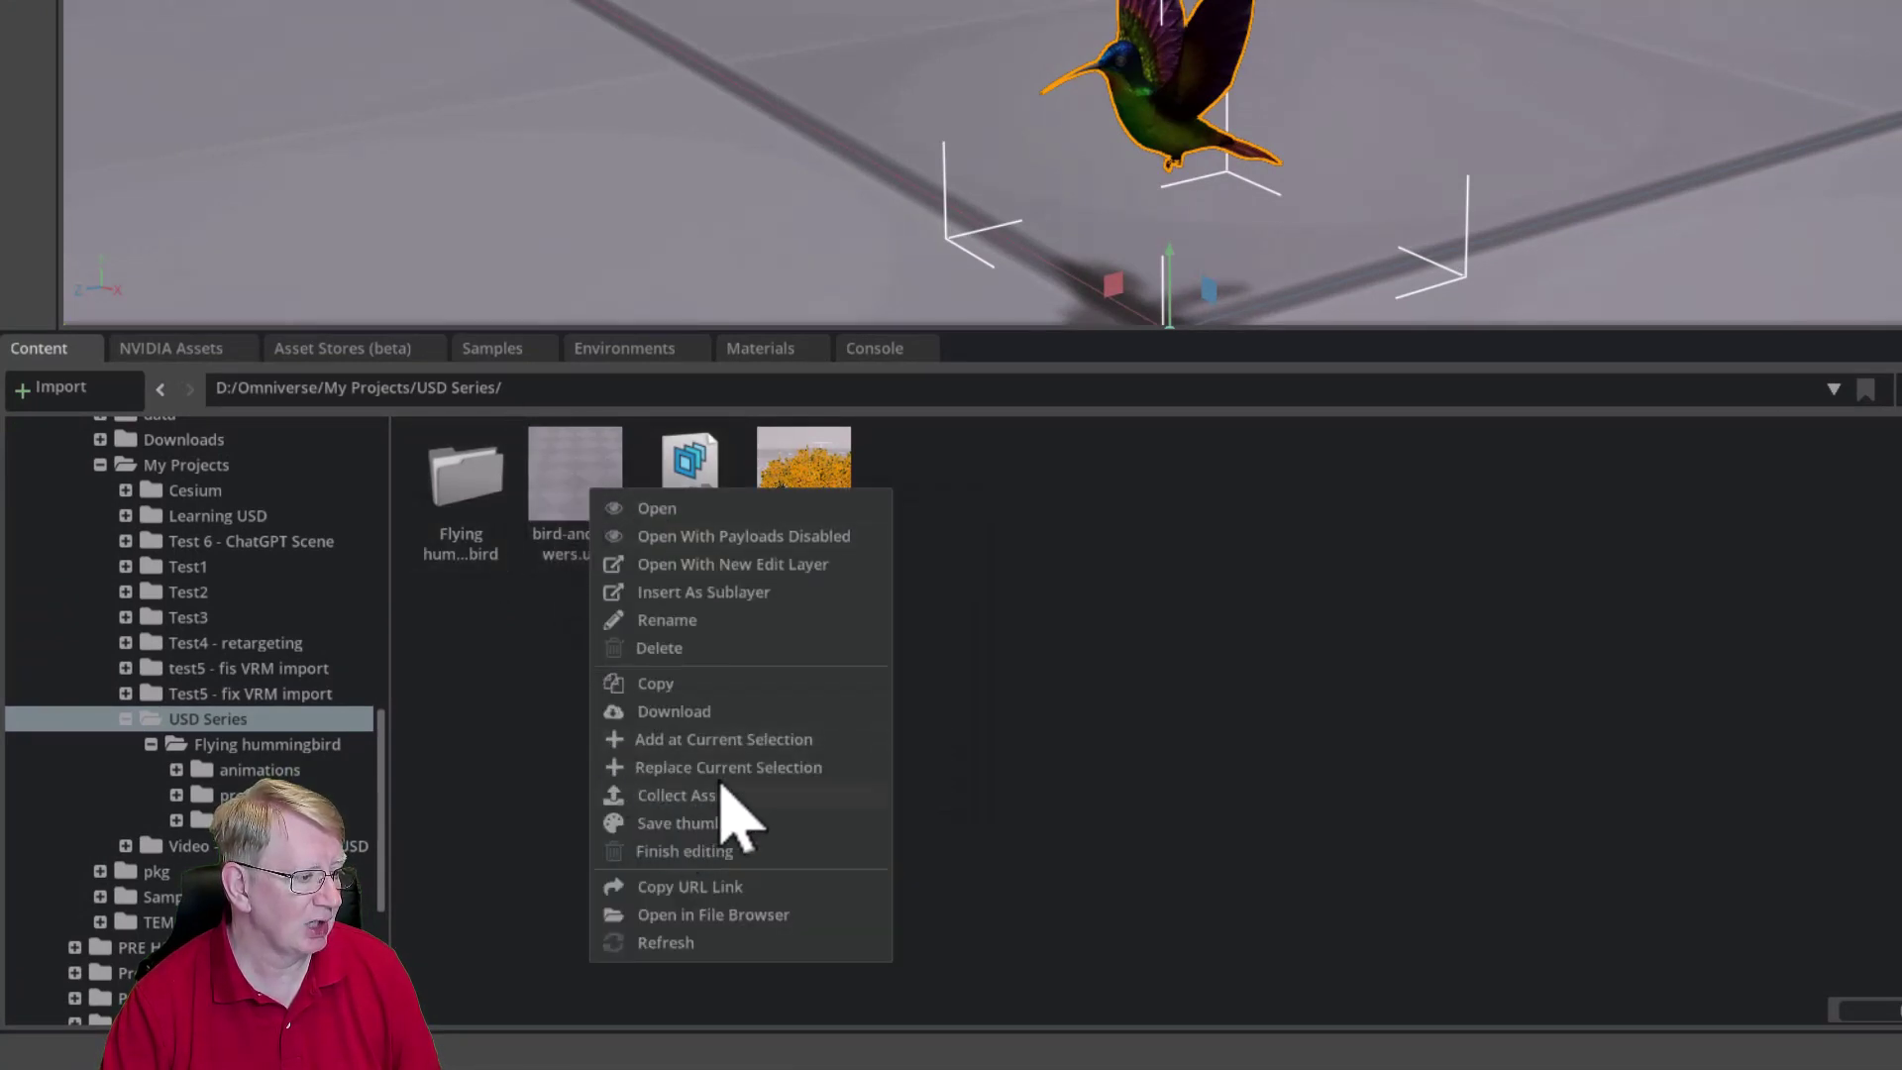
click(701, 885)
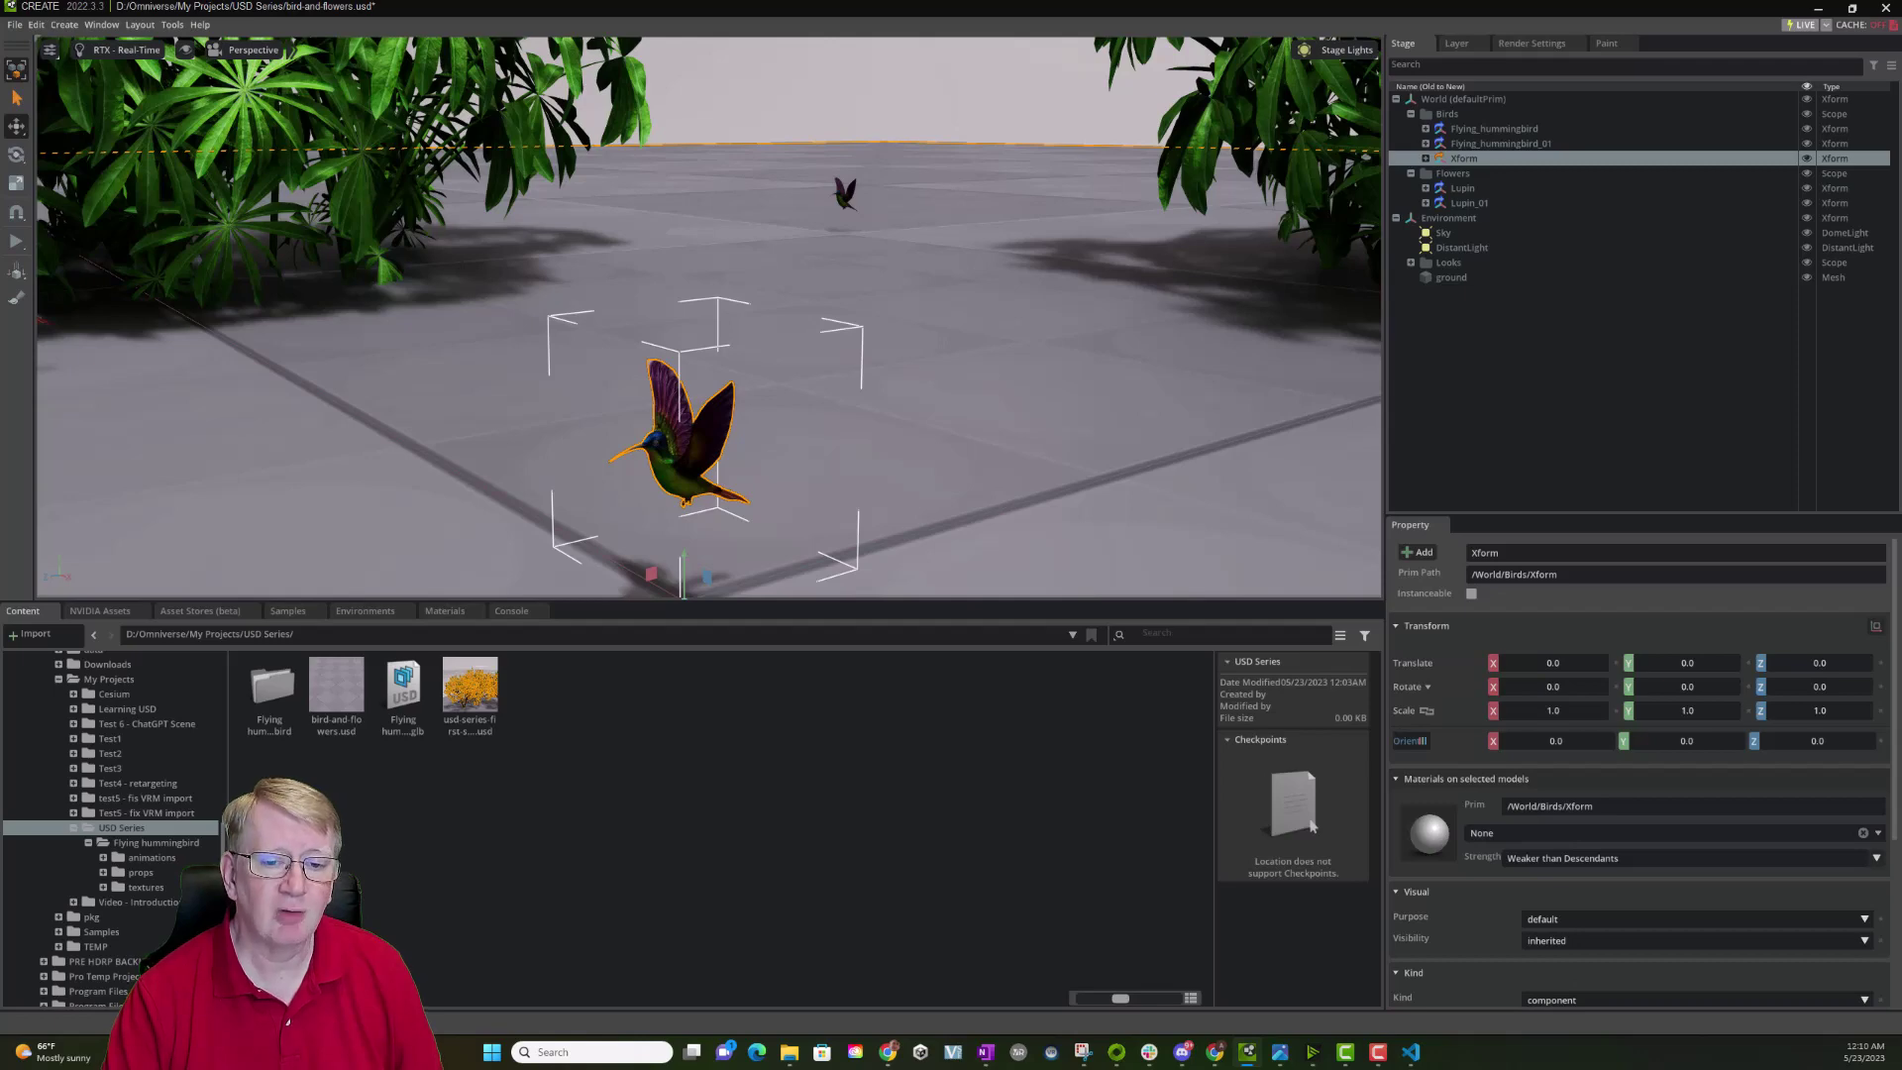
Step: Reopen bird-and-flowers.usd for text editing and highlight the payload keyword in the first Flying_hummingbird definition
right_click(340, 691)
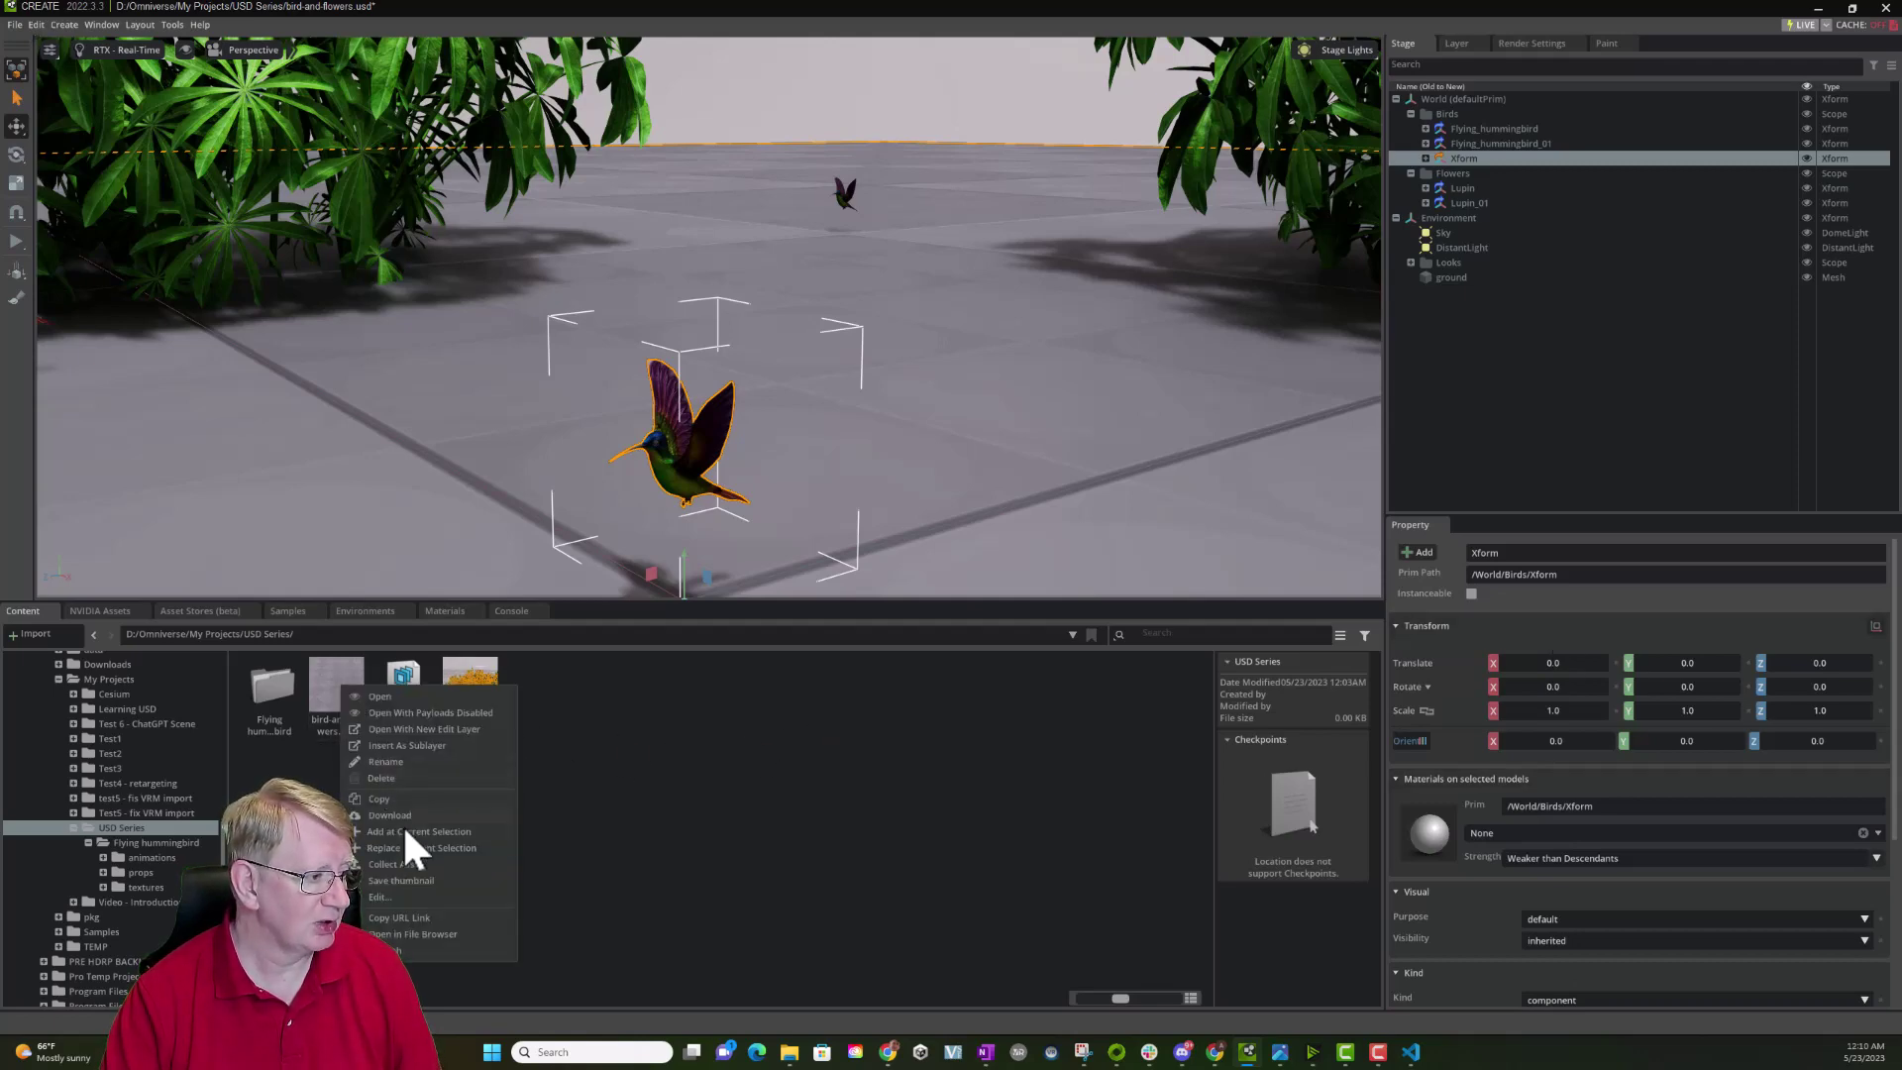
click(382, 895)
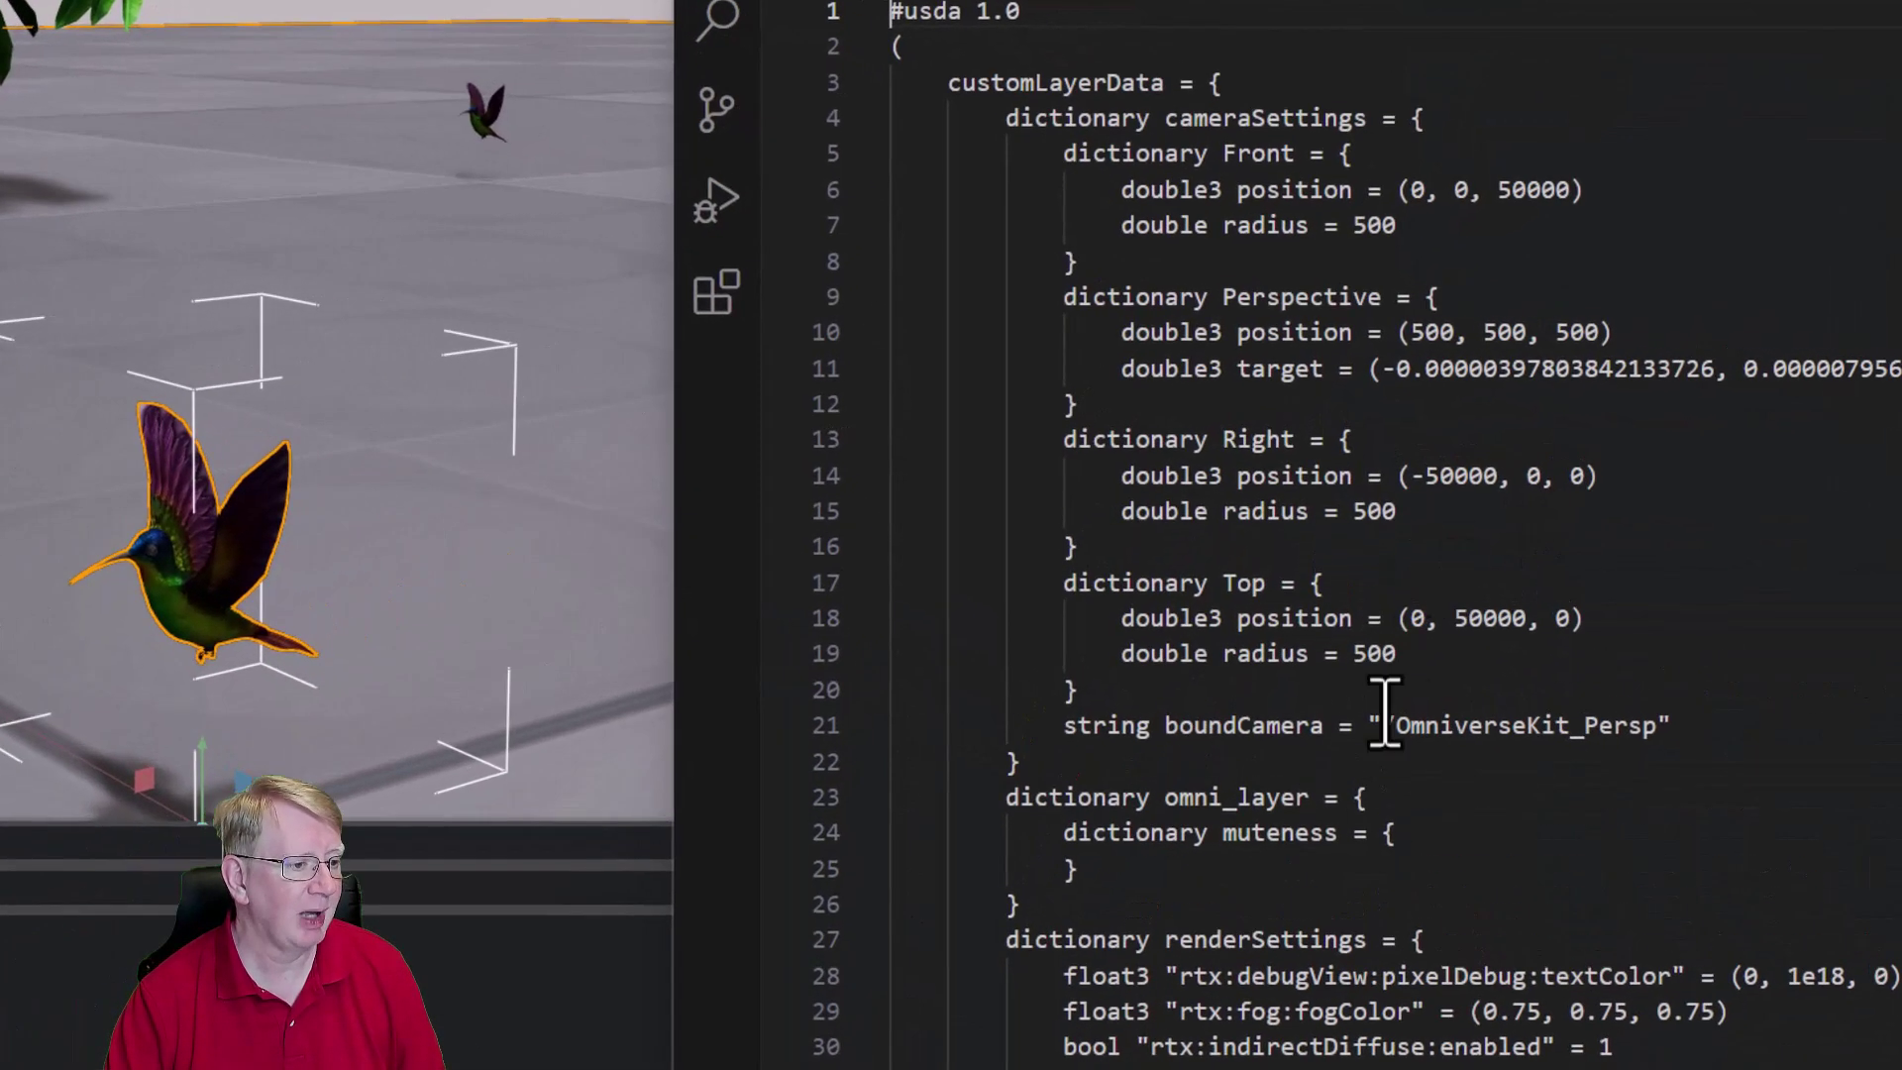
scroll(1232, 642, down, 20)
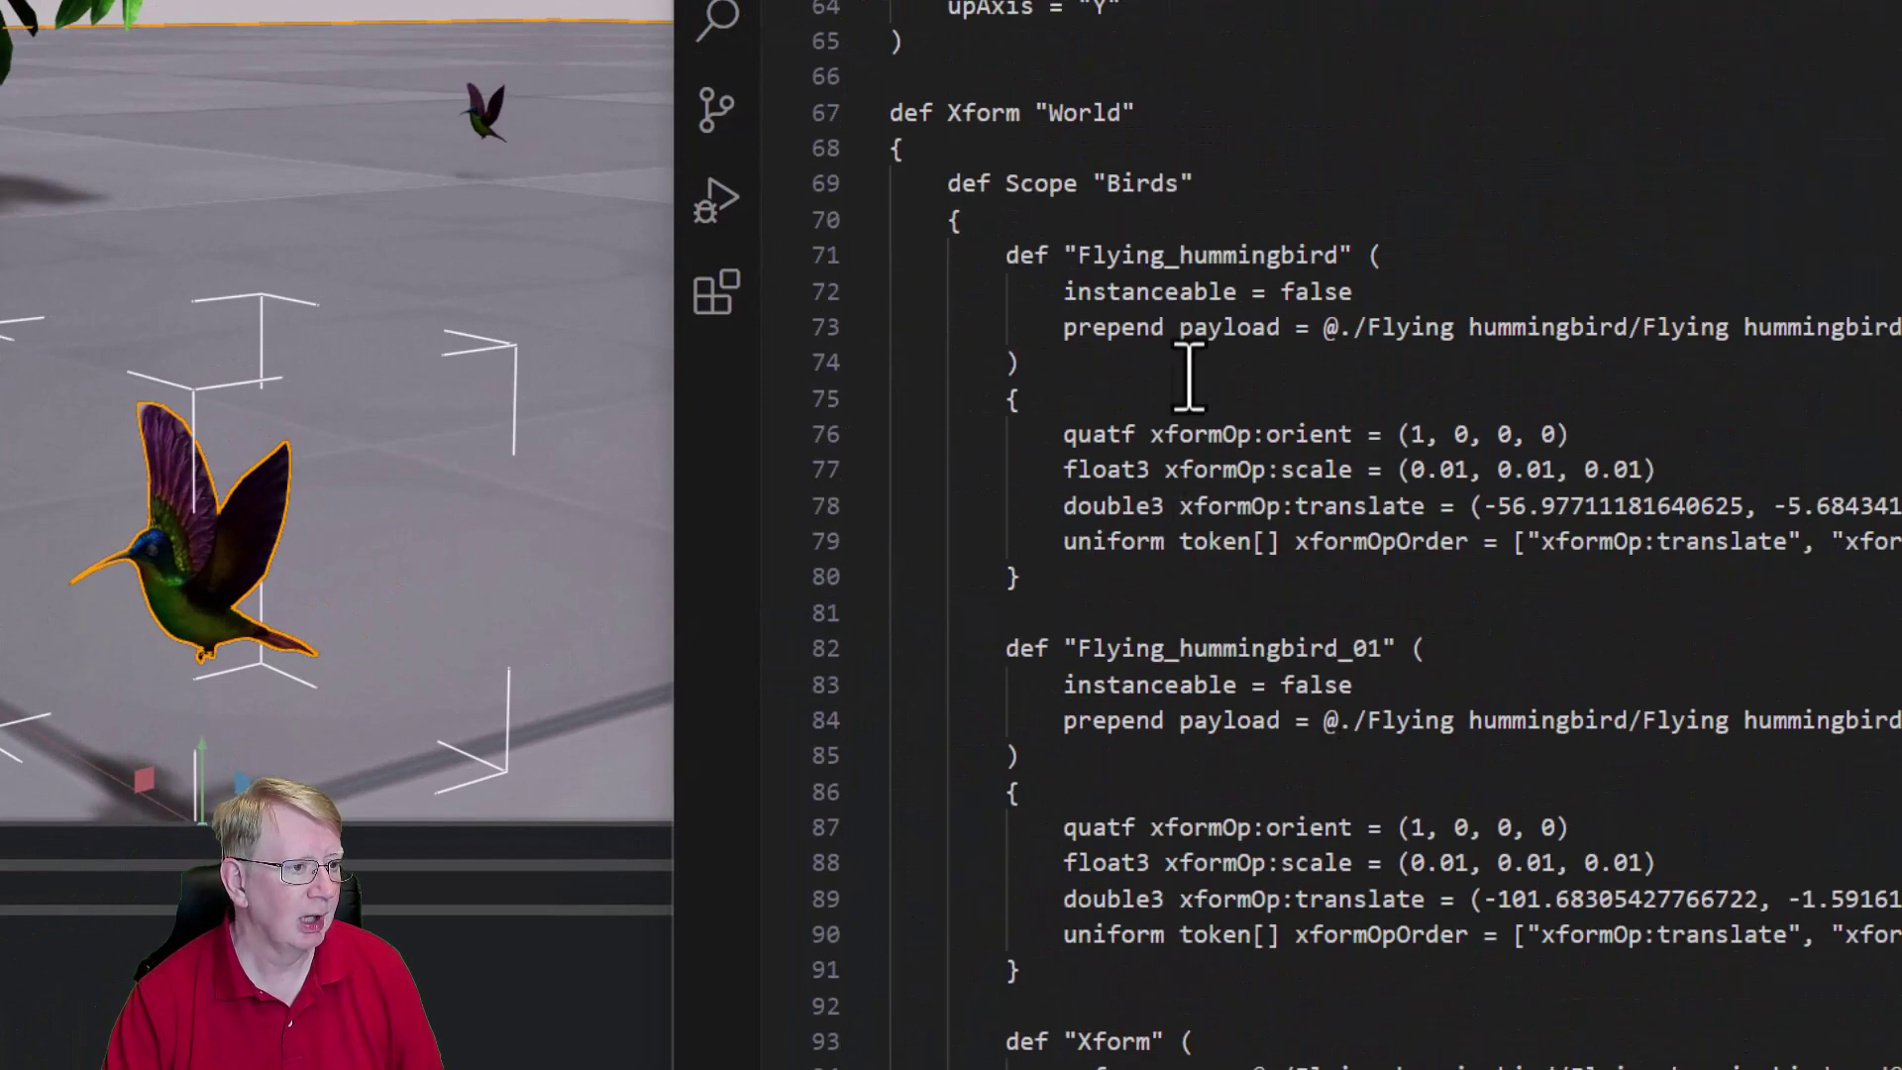
double_click(1228, 327)
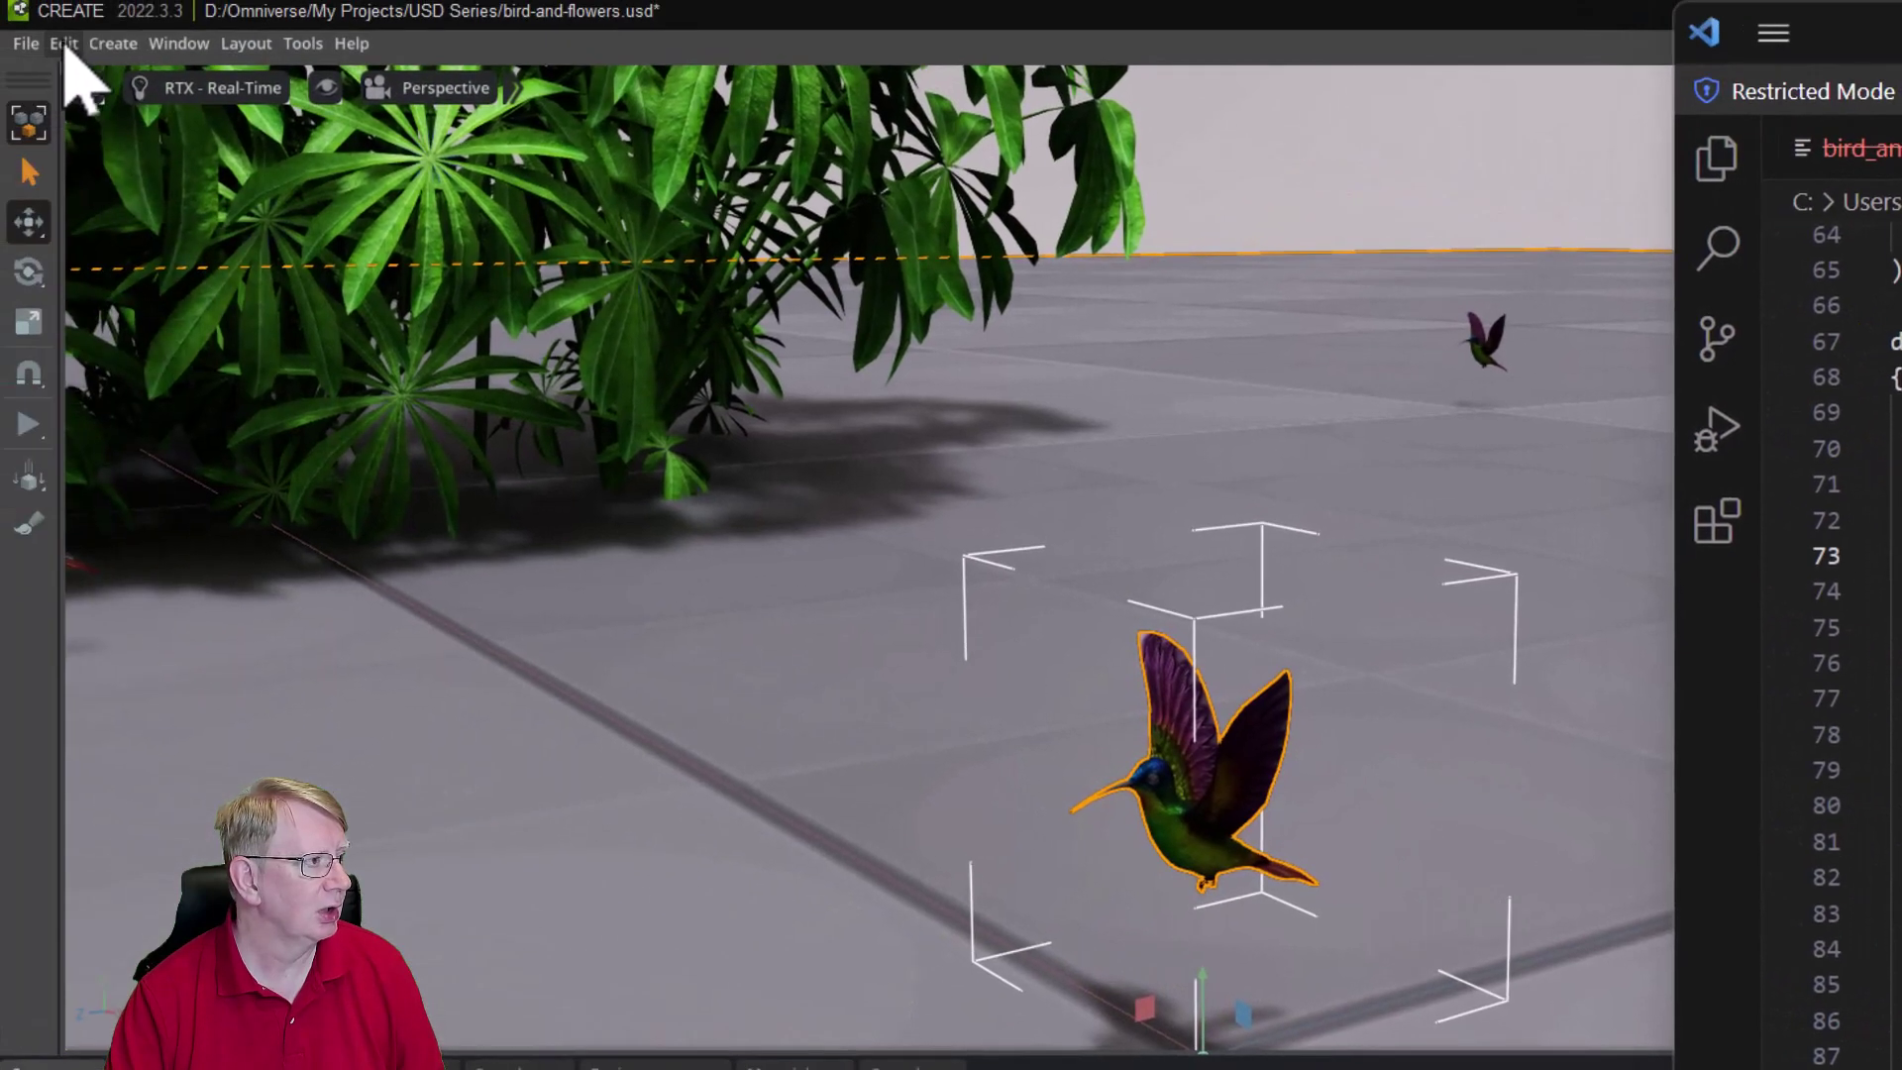
Step: Examine the available choices for the Drag & Drop USD Method in the Stage import preferences of Create
click(69, 44)
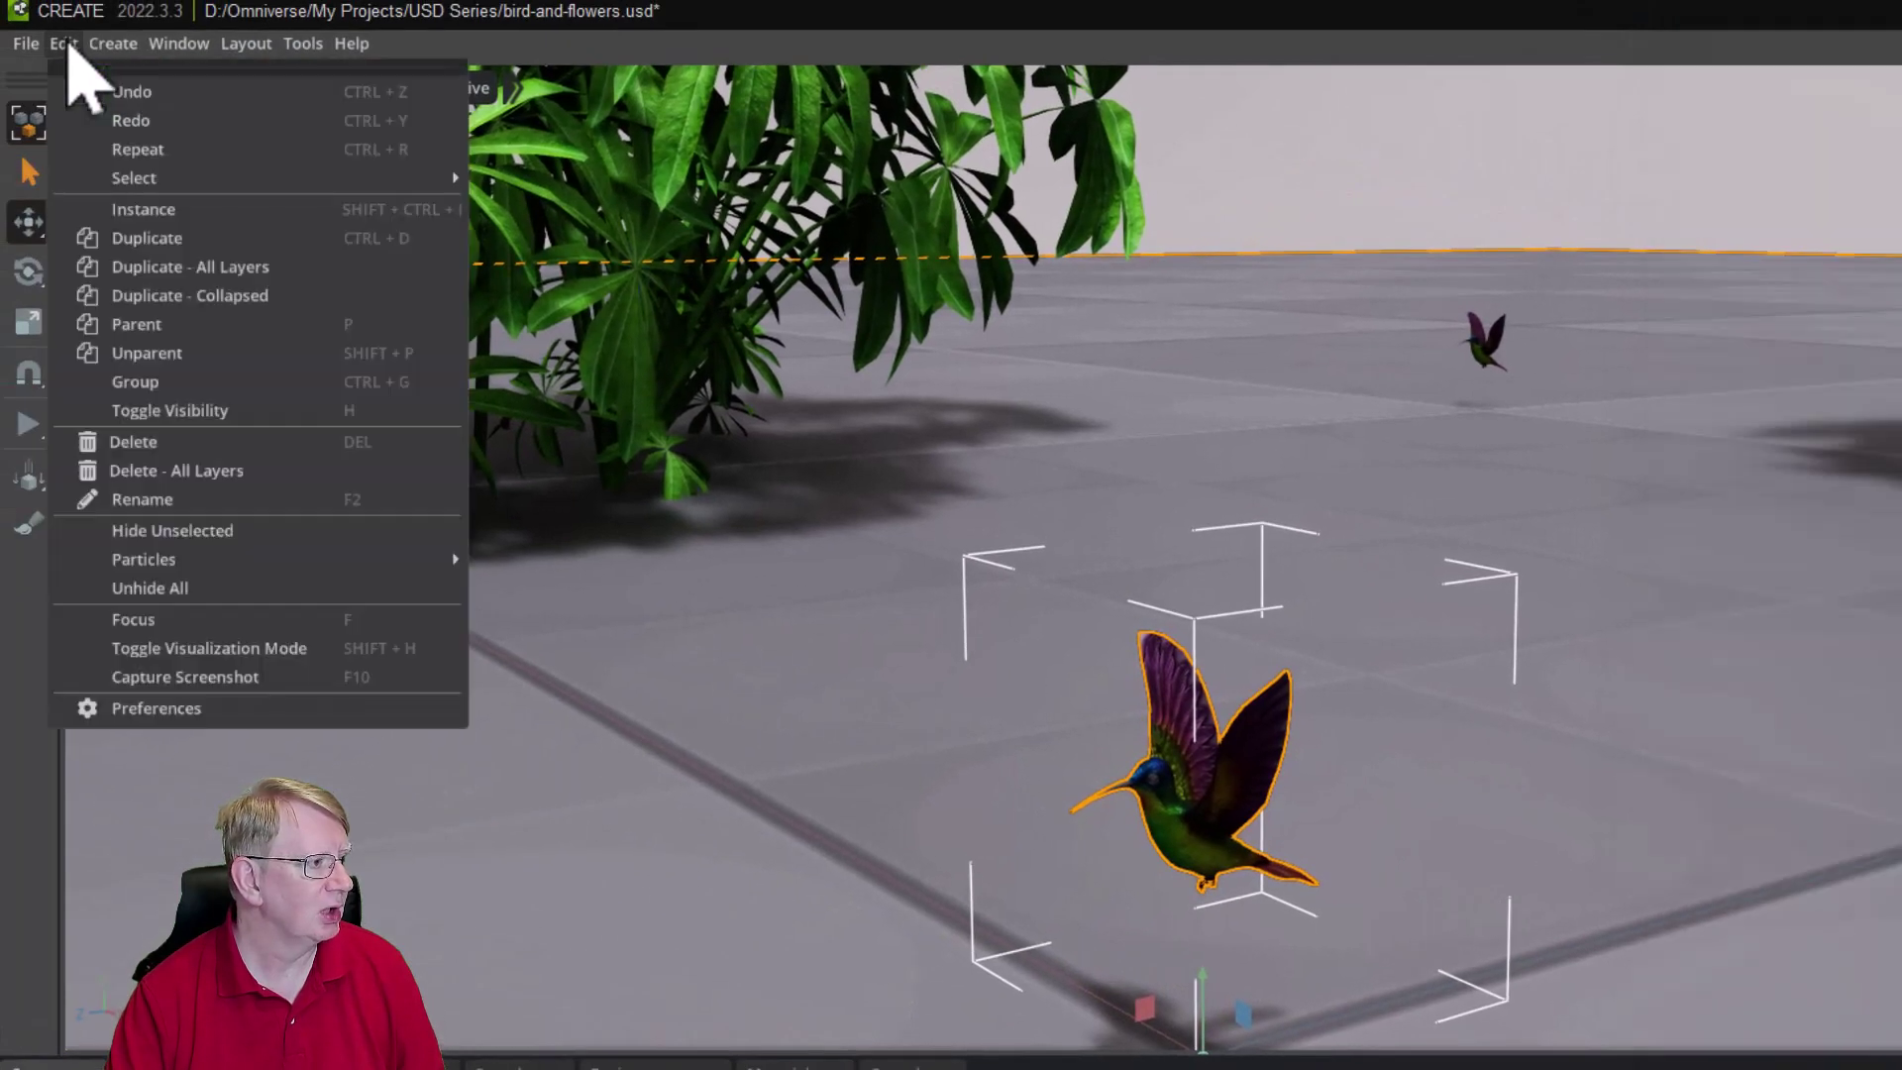
click(154, 707)
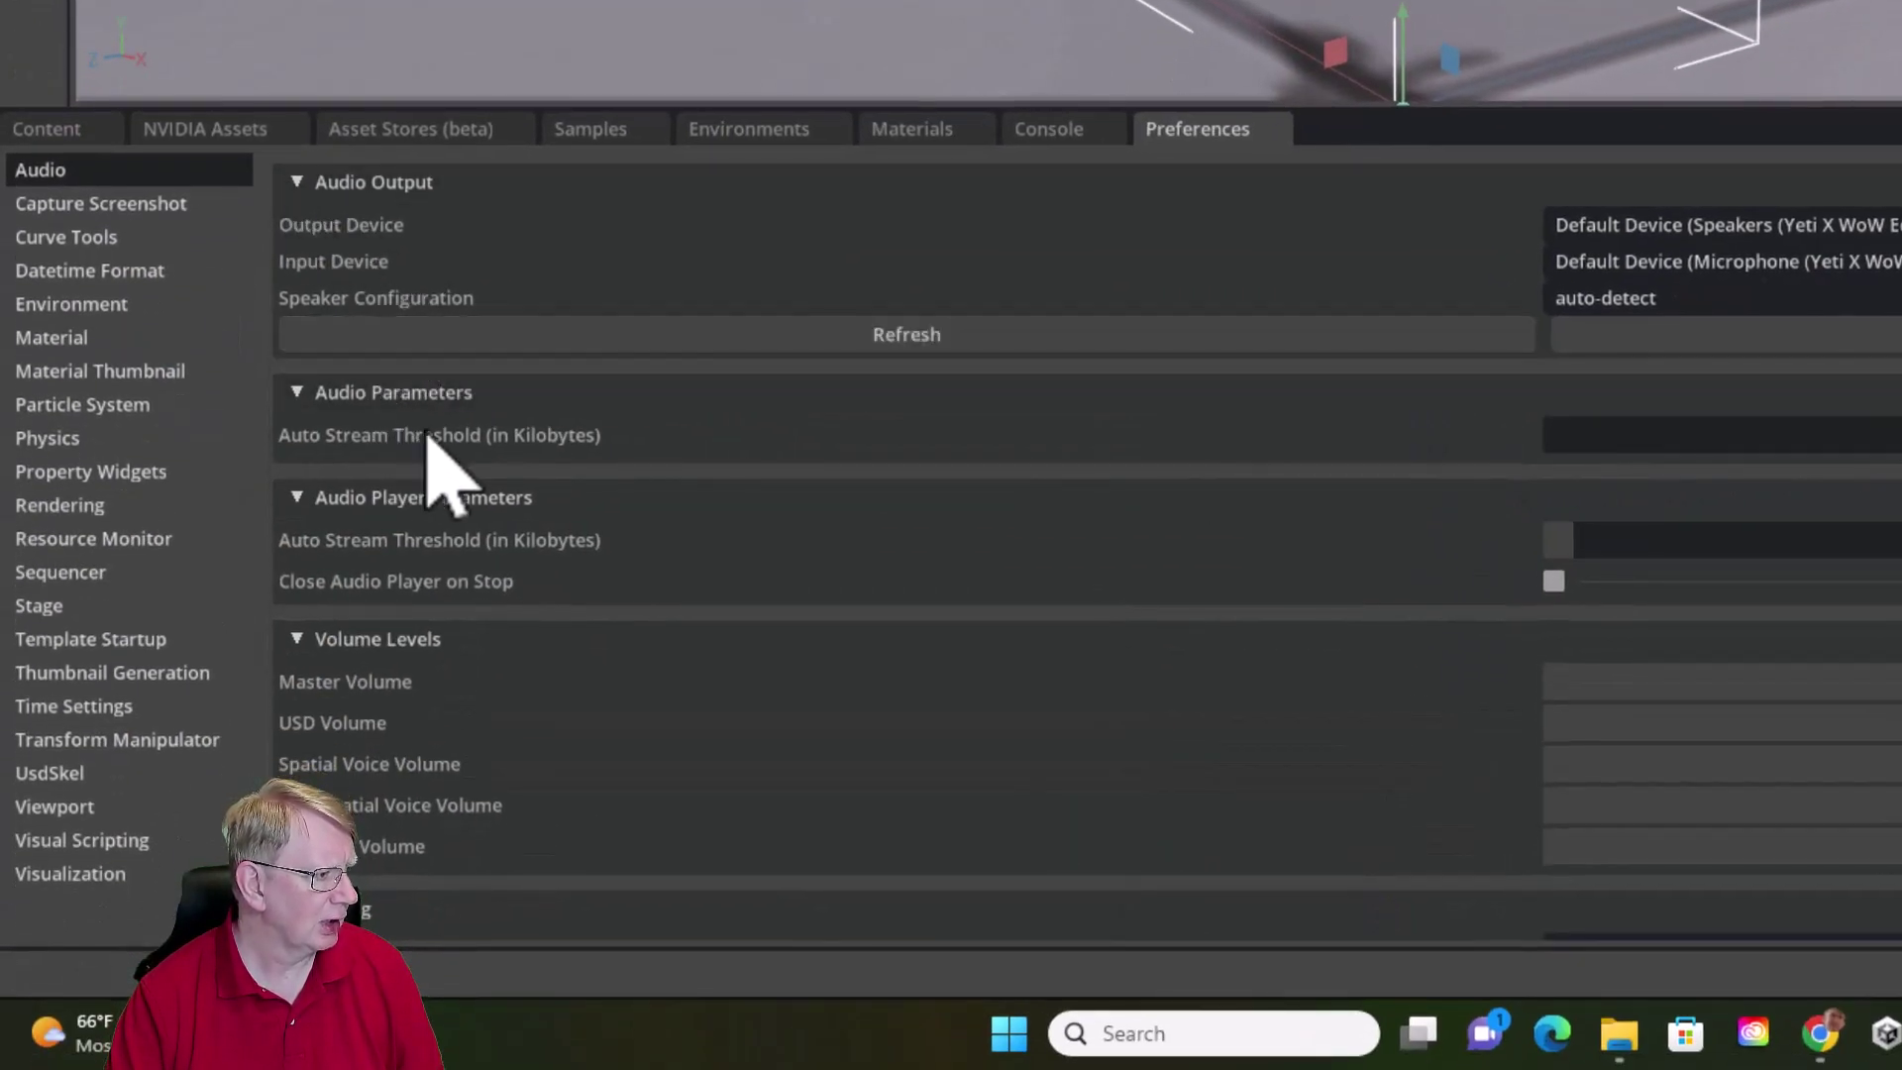
click(50, 607)
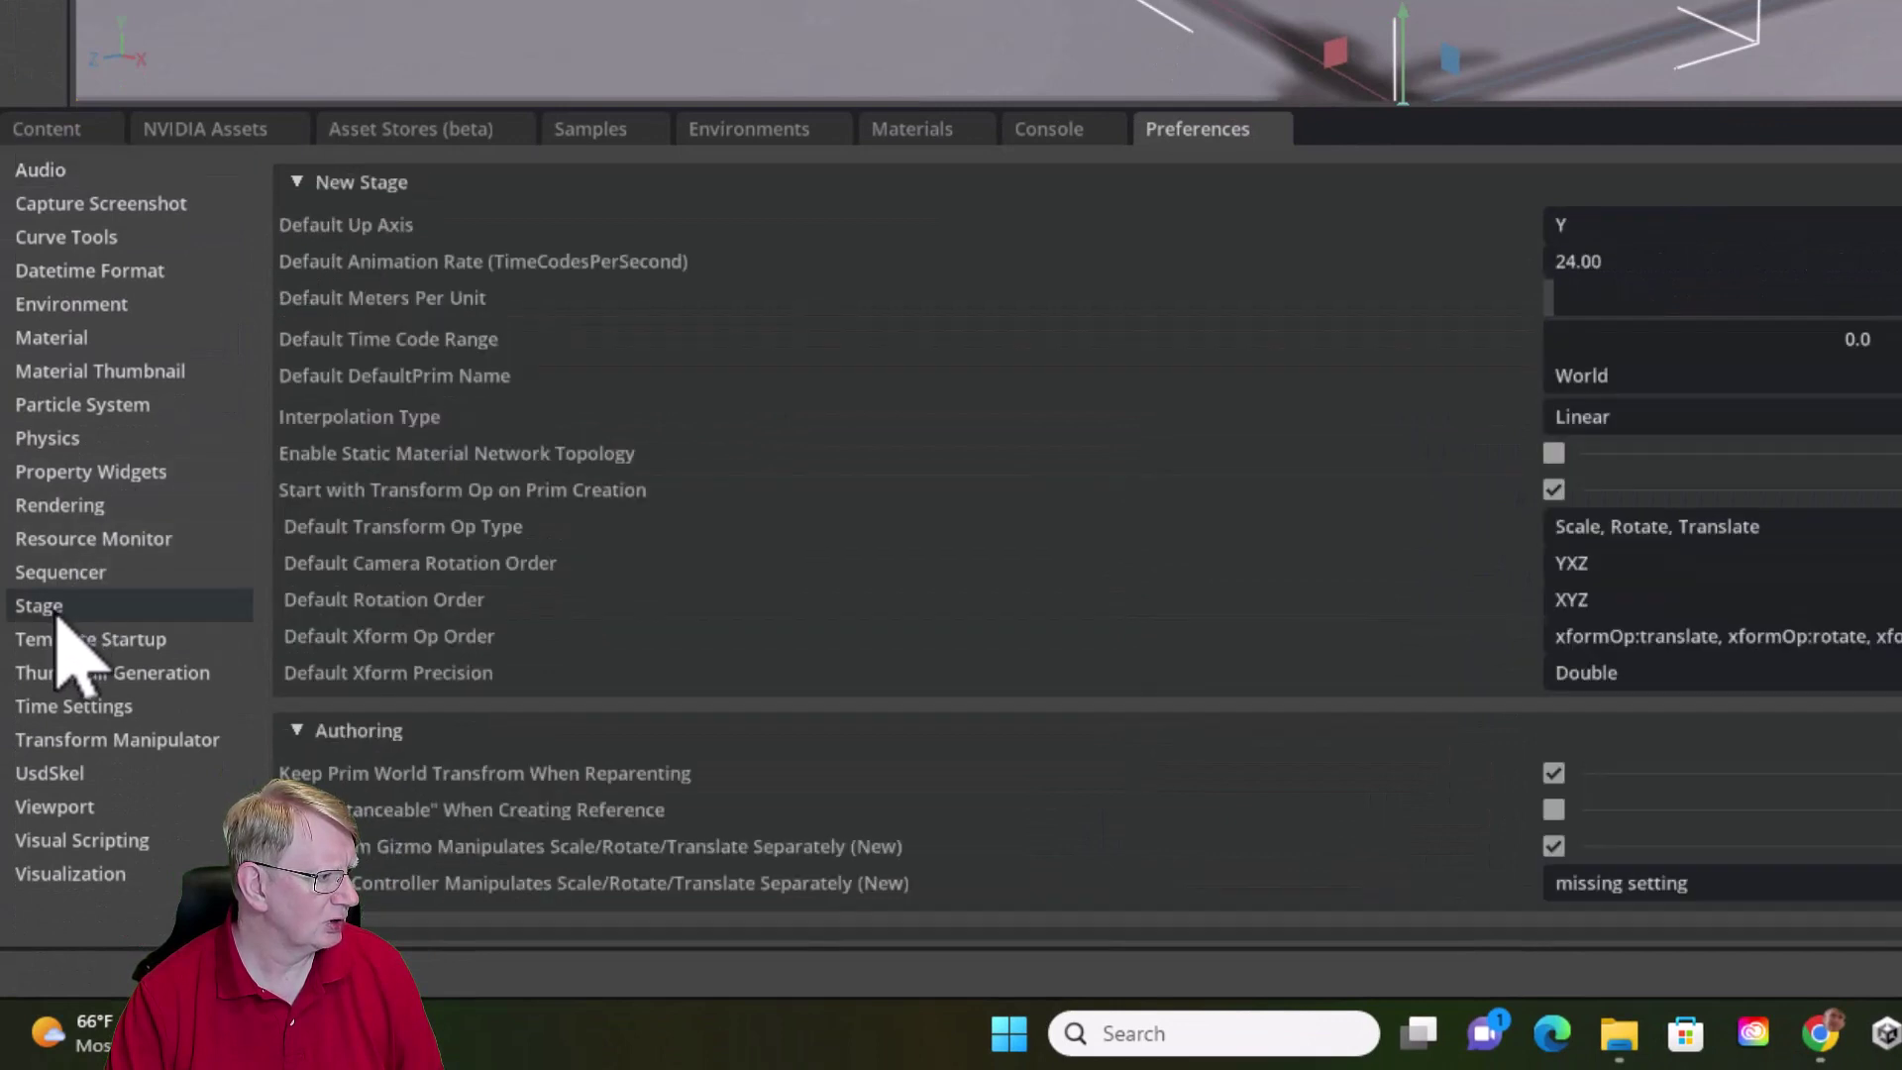
scroll(891, 594, down, 3)
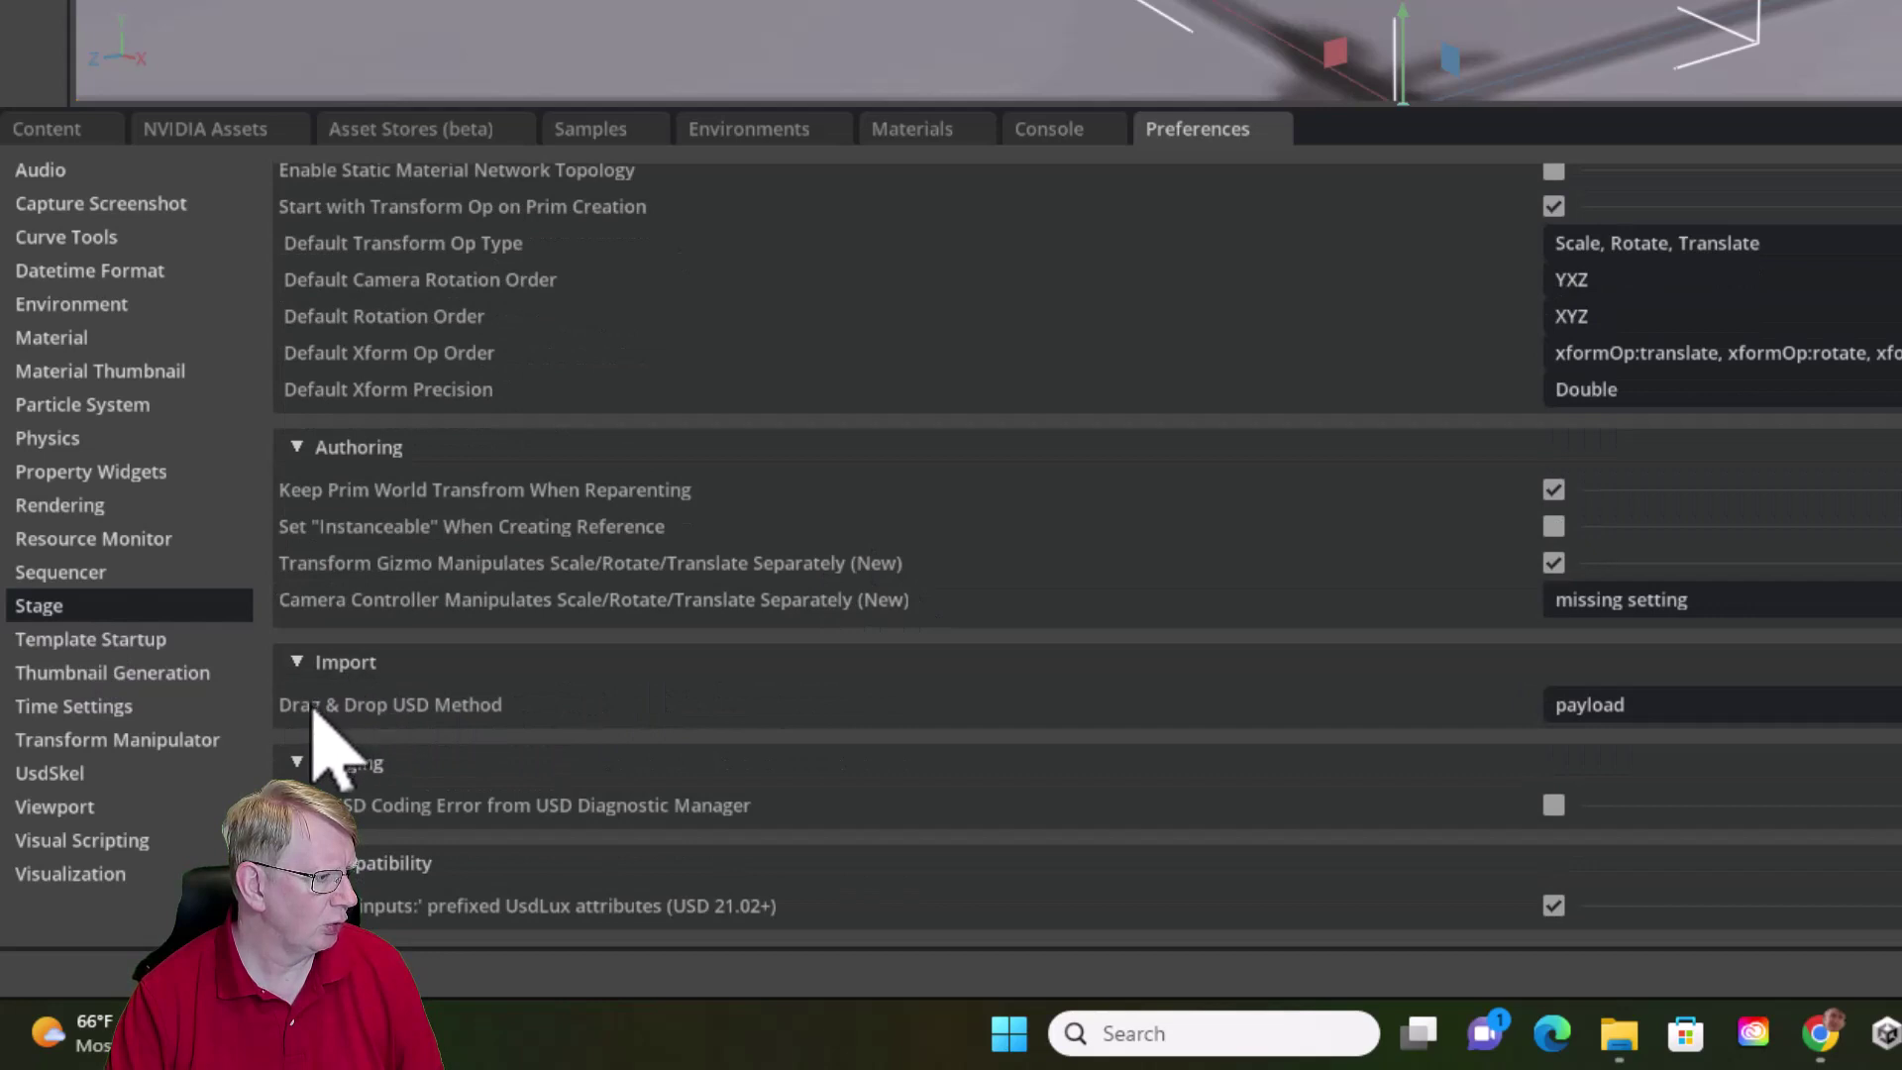
click(1719, 703)
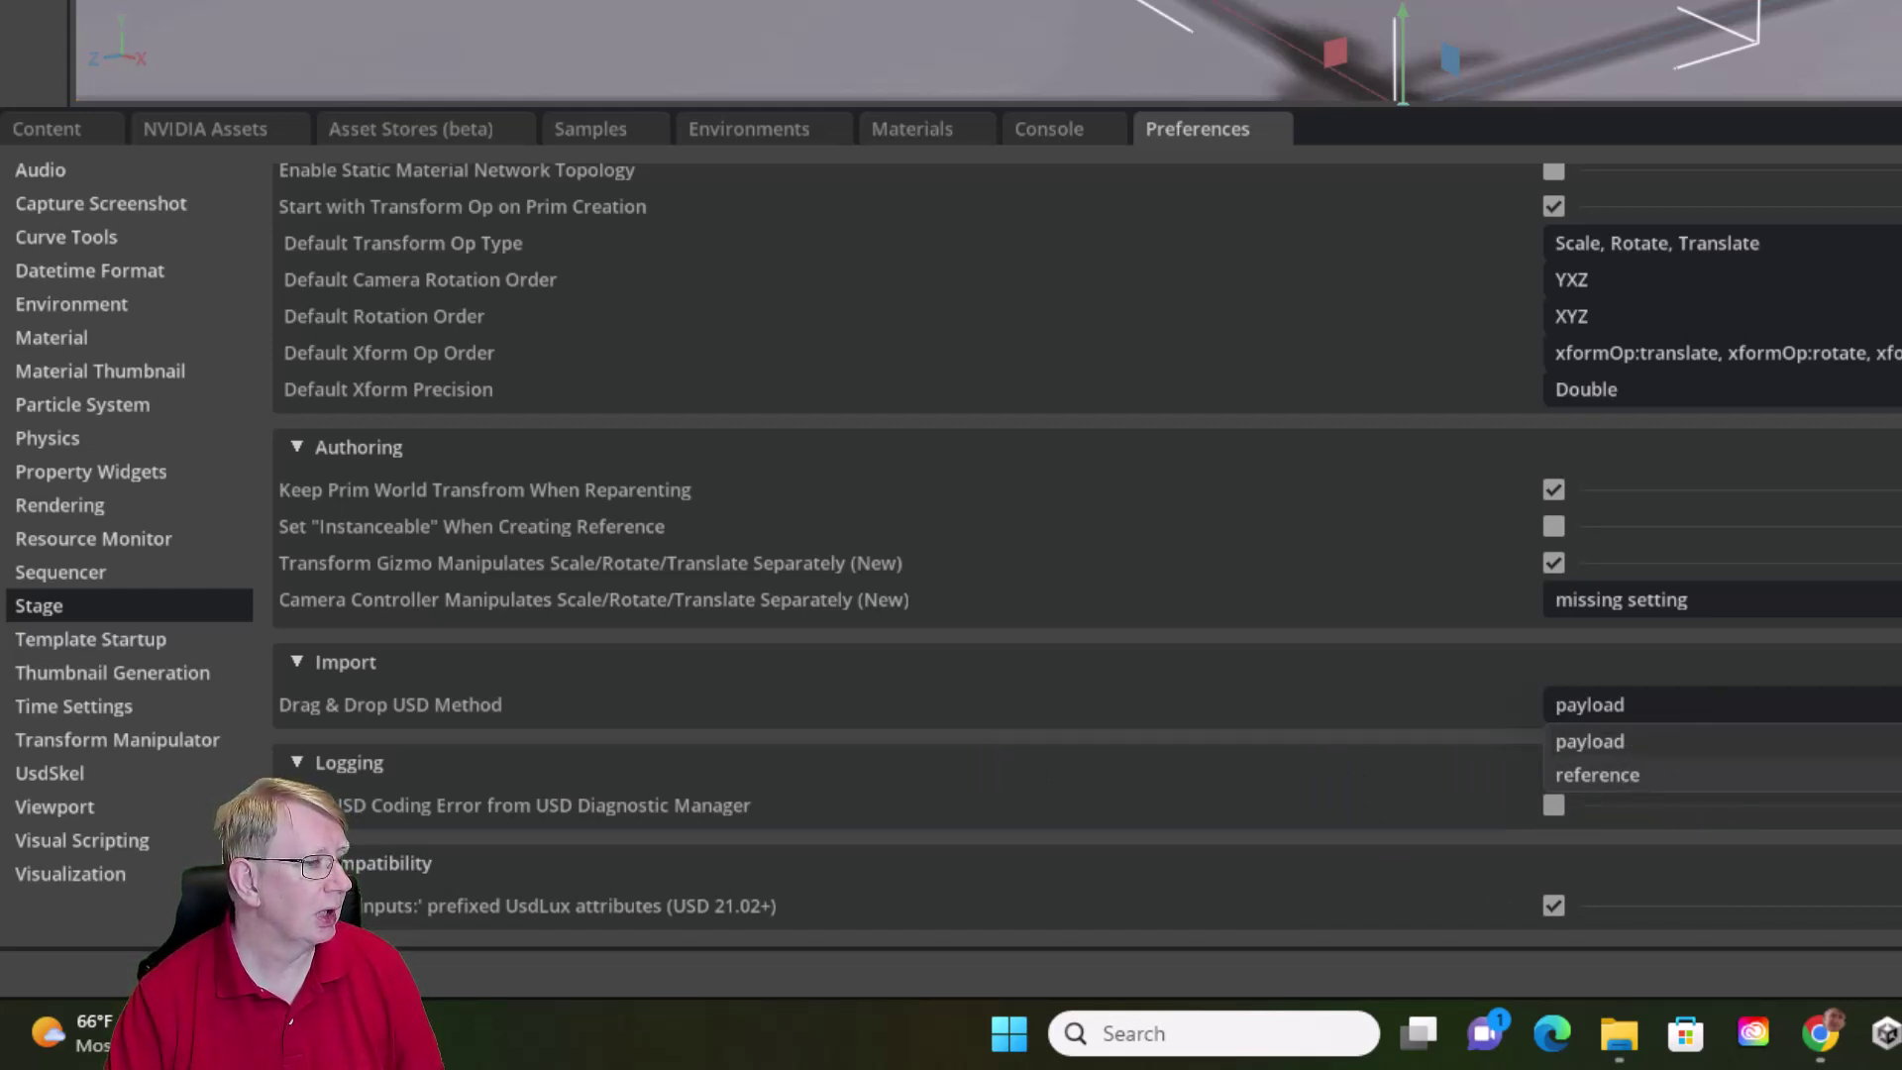
click(66, 124)
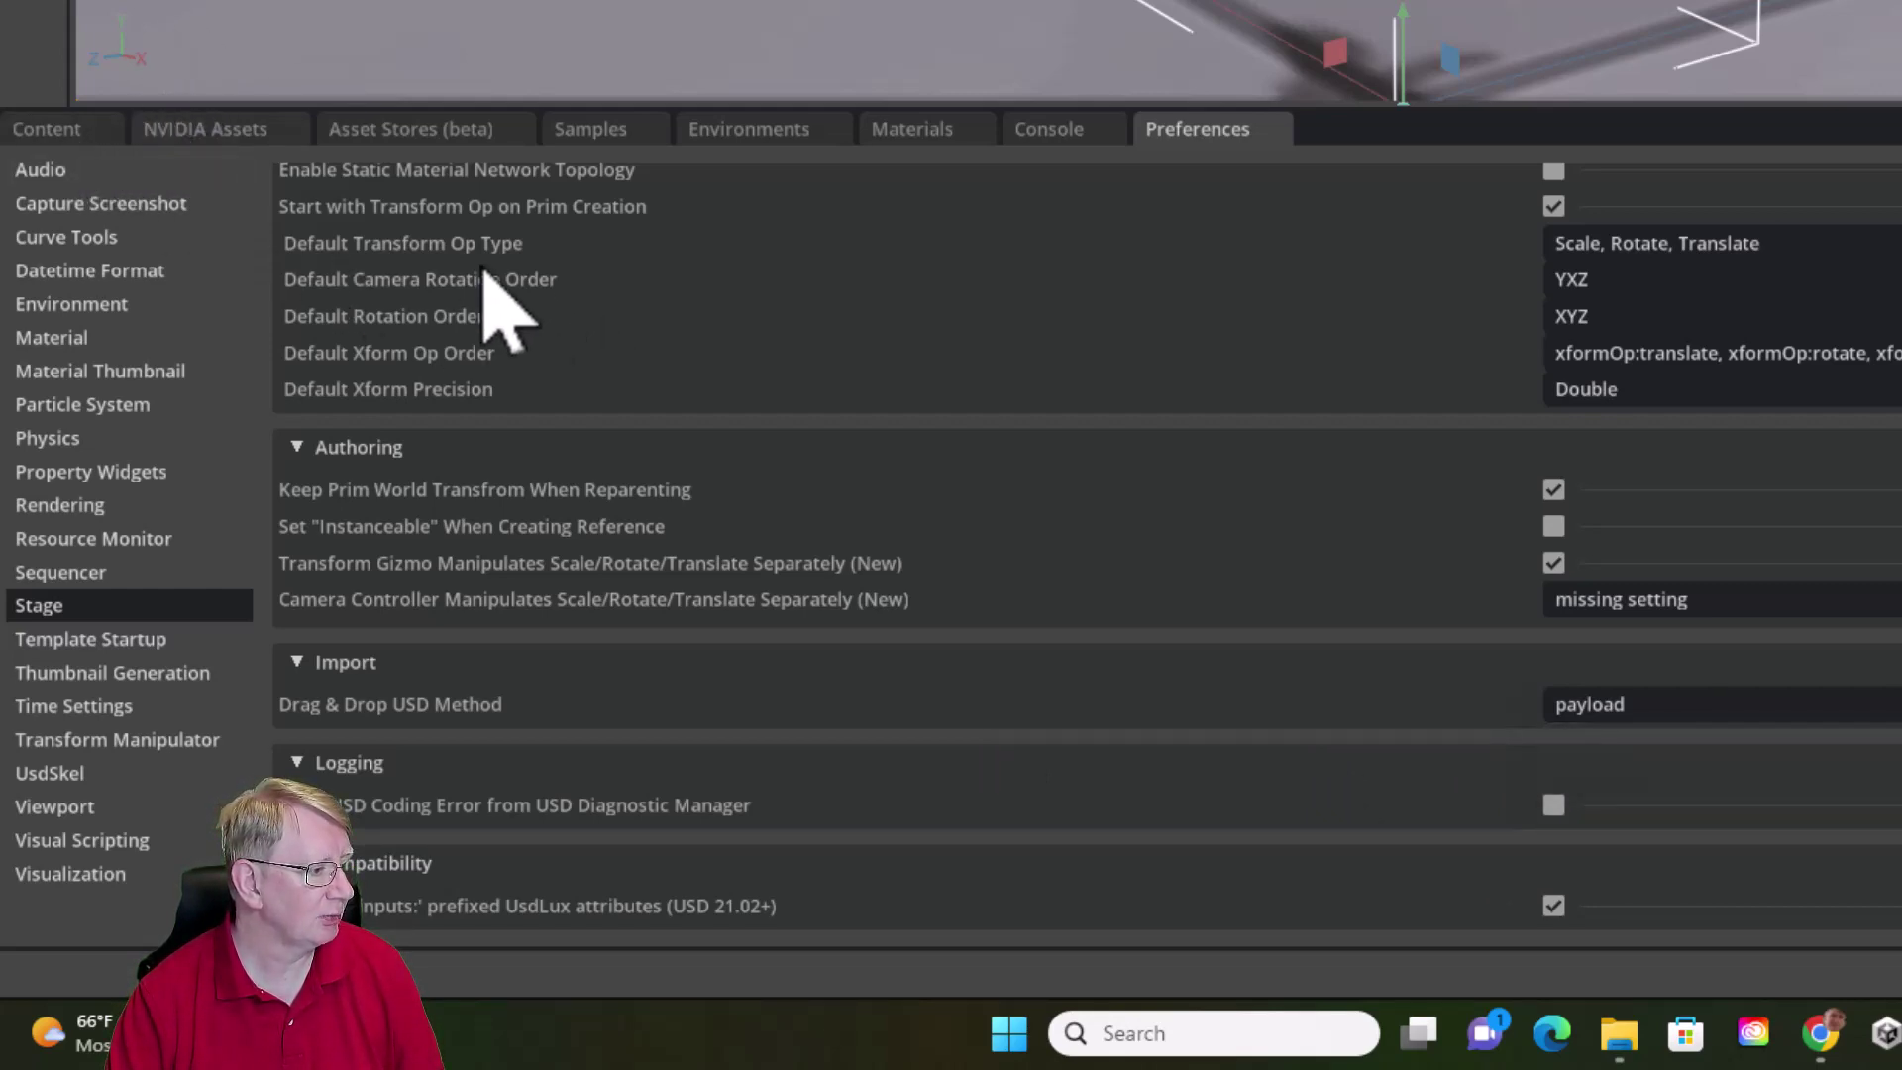
Step: Return to the USD Series folder contents and finish editing bird-and-flowers.usd
click(68, 138)
right_click(723, 322)
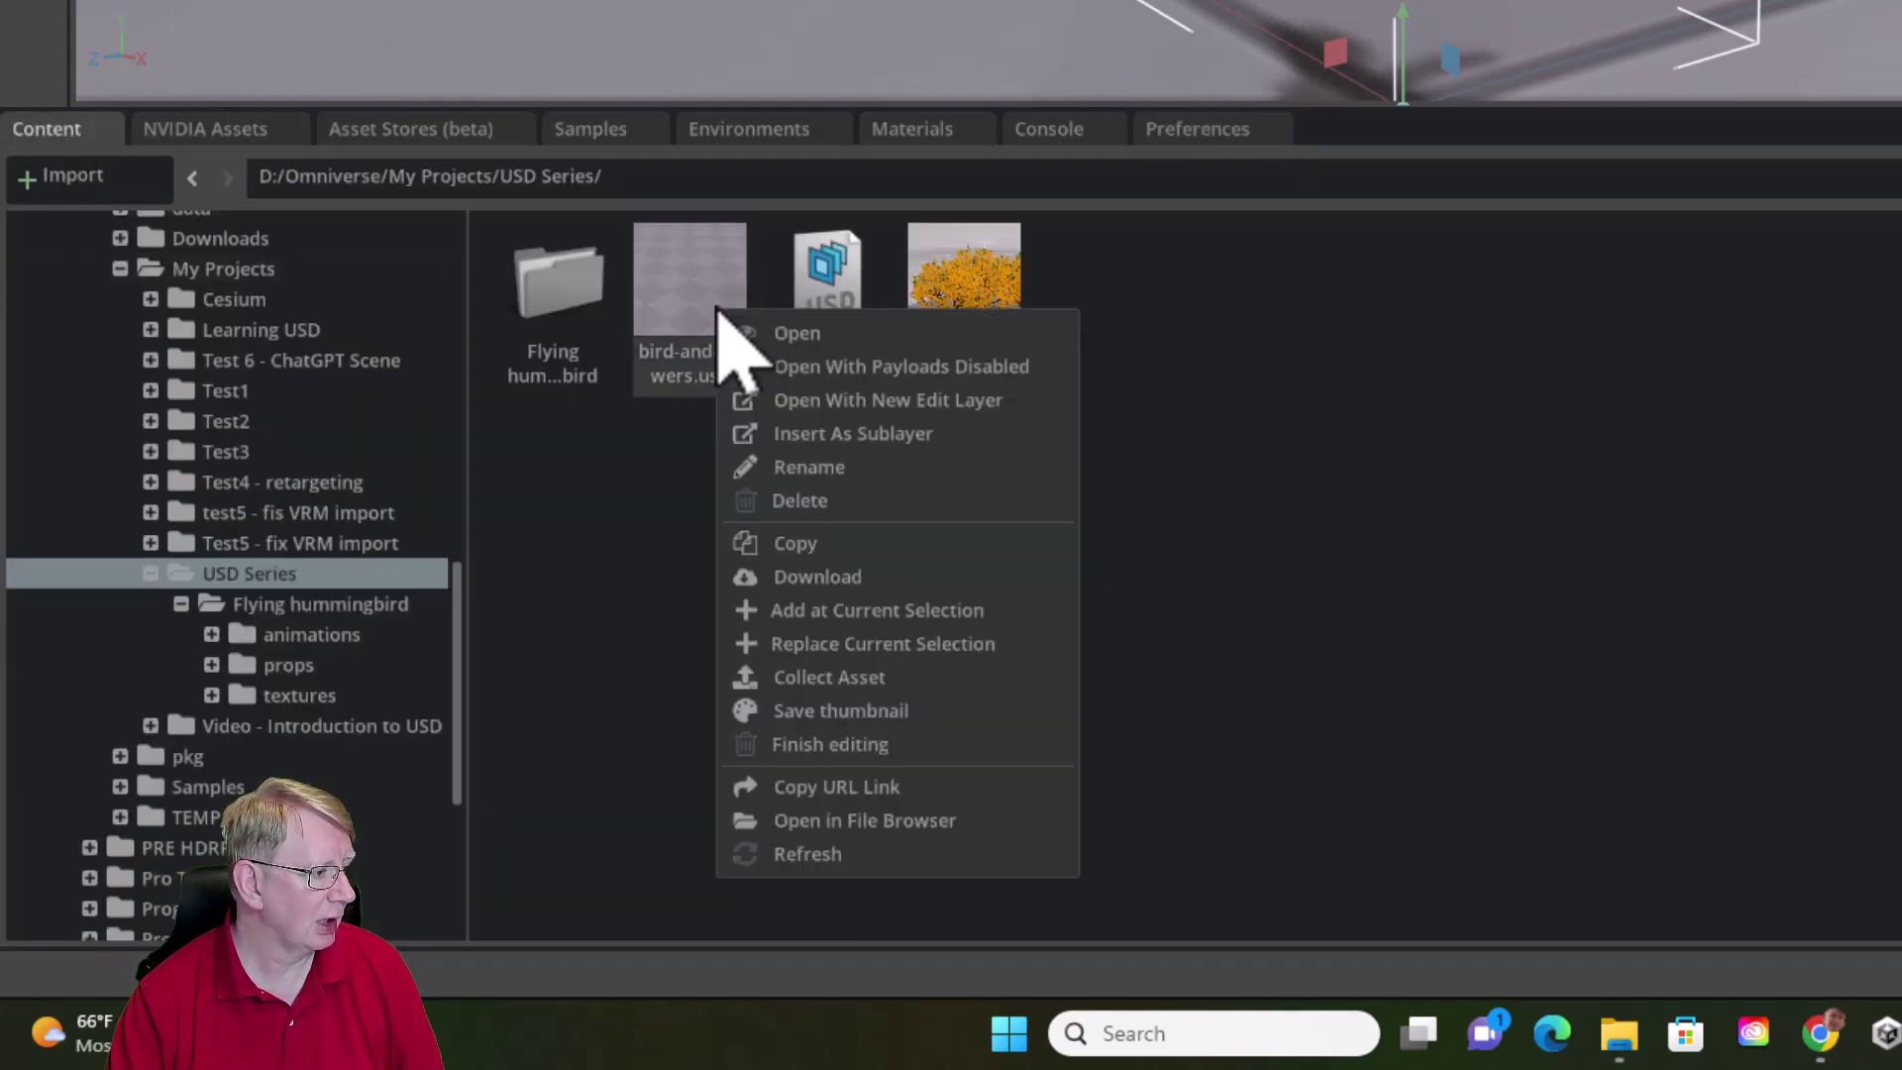
click(865, 751)
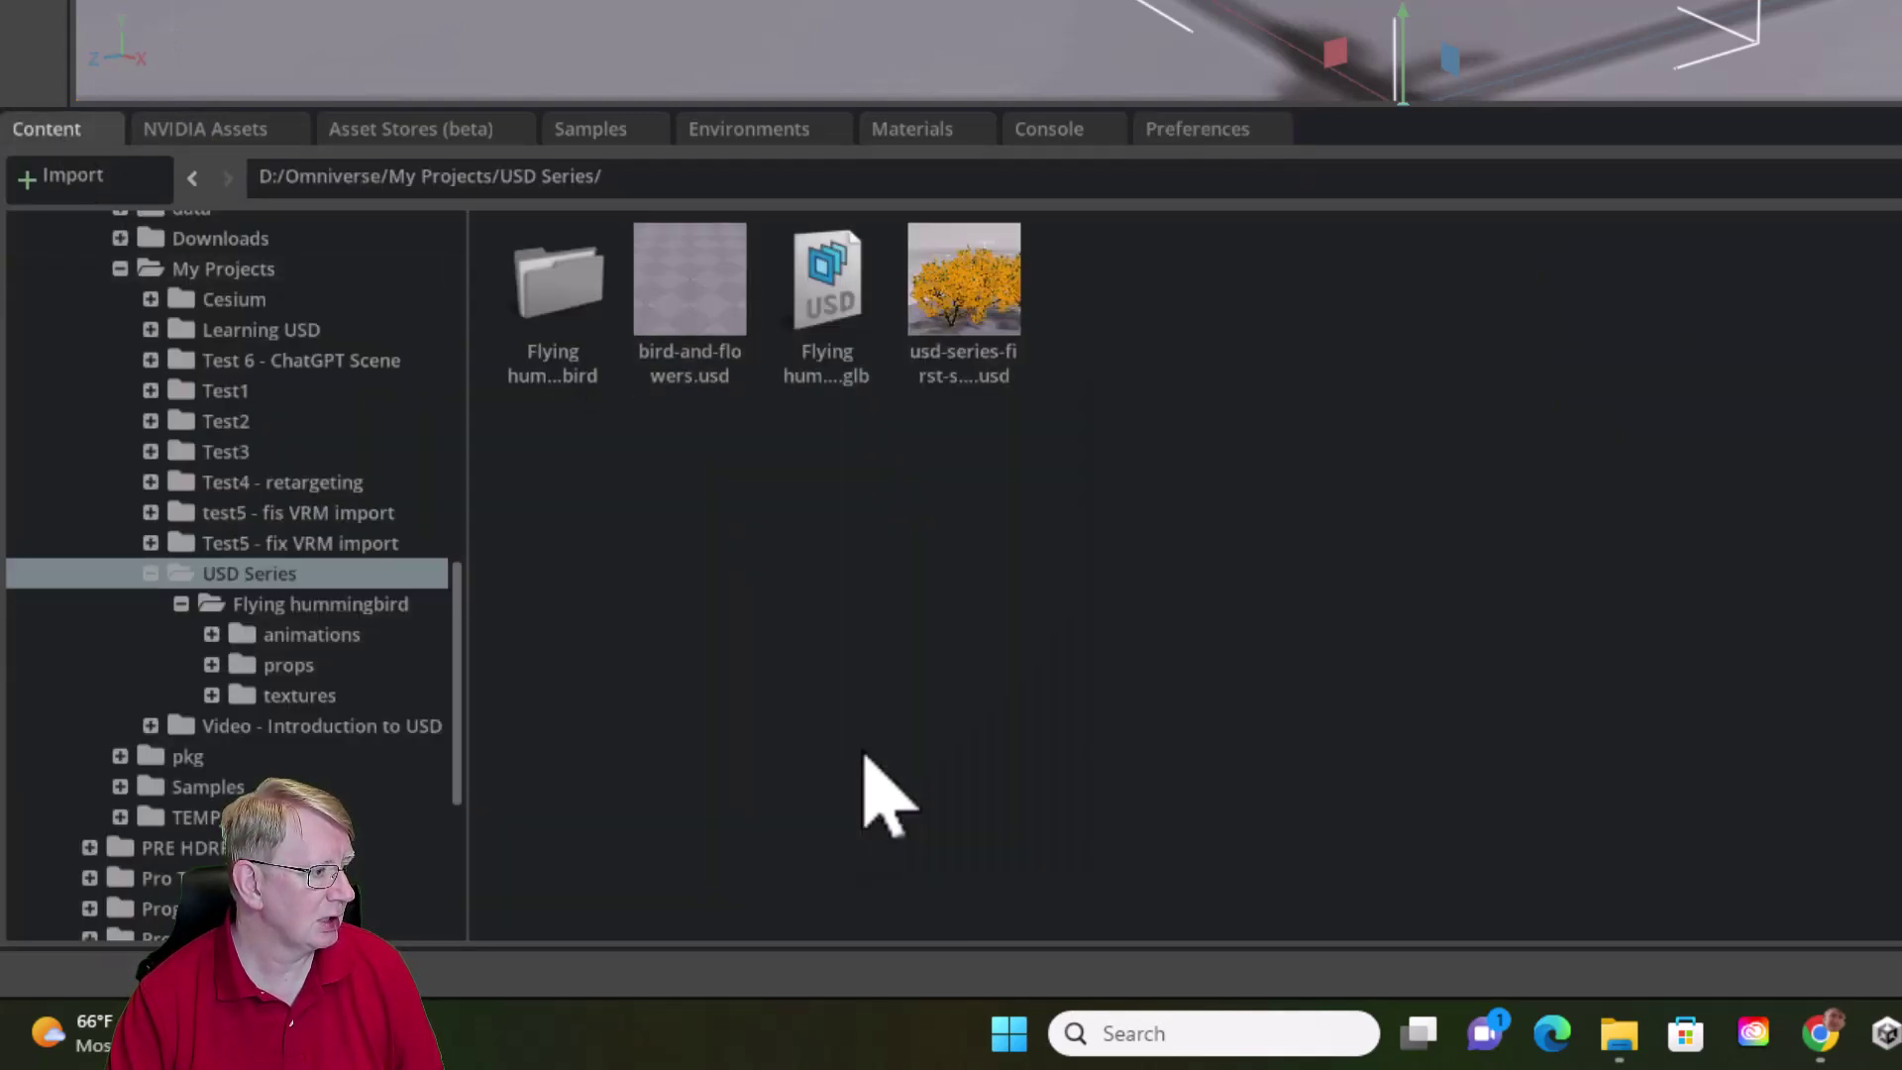